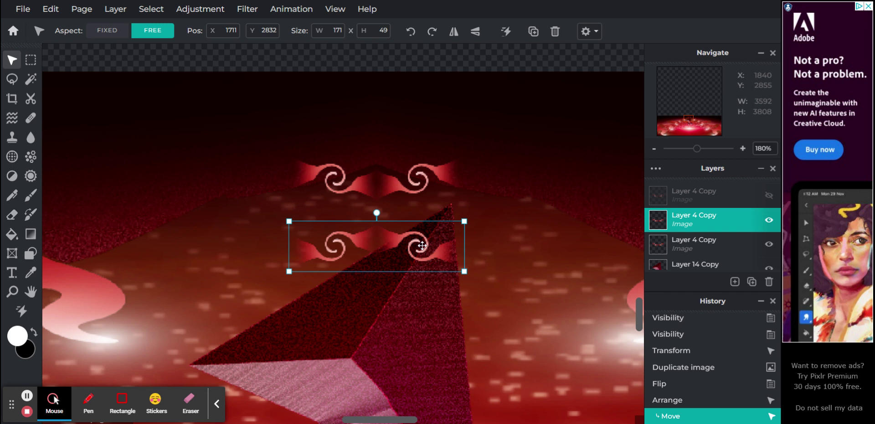
Squash the small flipped swirl copy to a height of 29 px and hide the upright small swirl layer.
{"action": "left_click_drag", "start_coordinate": [464, 270], "coordinate": [463, 251]}
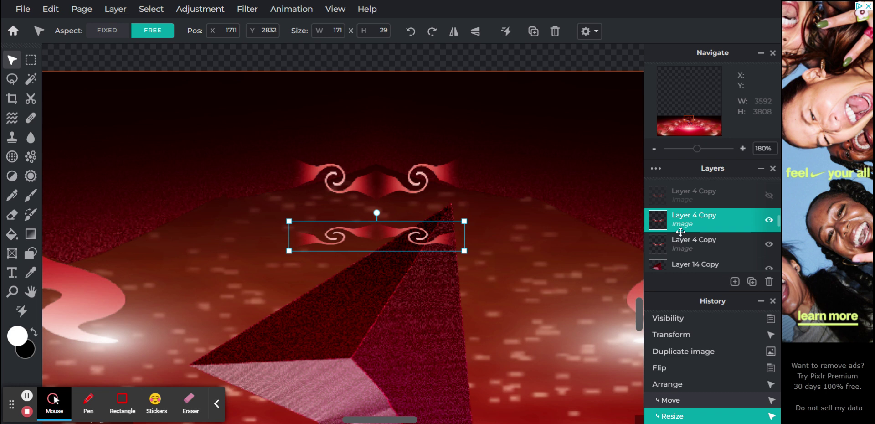
{"action": "scroll", "coordinate": [681, 232], "scroll_direction": "up", "scroll_amount": 1}
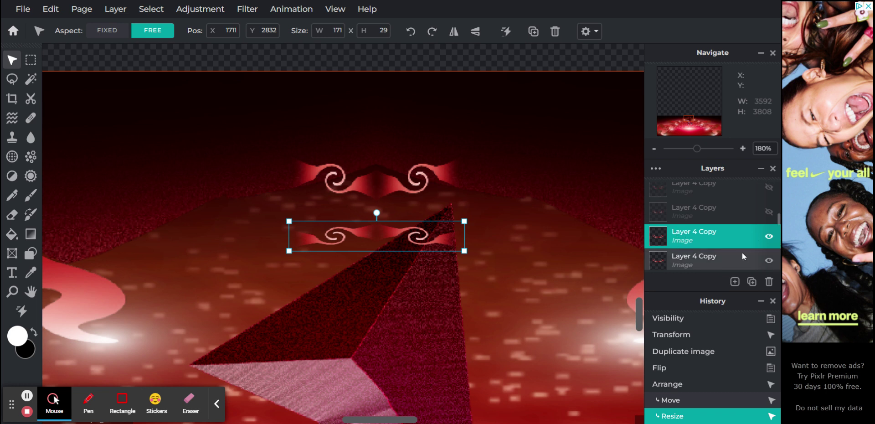
{"action": "left_click", "coordinate": [769, 263]}
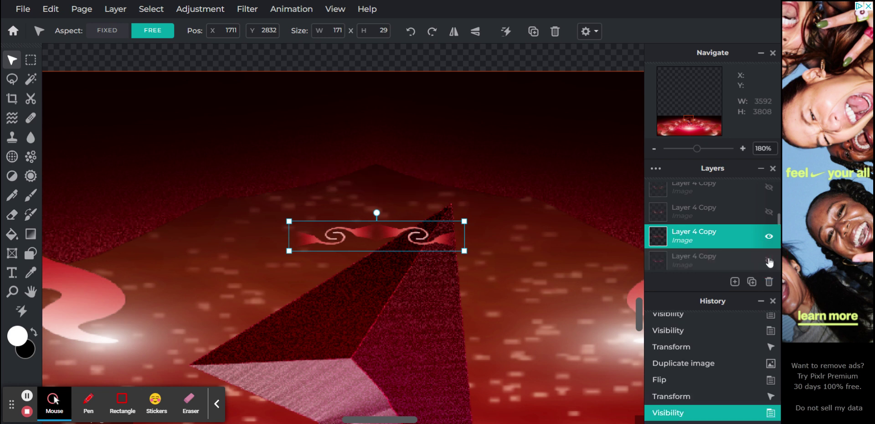
Show the 384 px wide swirl layer, then duplicate it and flip the copy vertically.
{"action": "left_click", "coordinate": [723, 217]}
{"action": "left_click", "coordinate": [768, 212]}
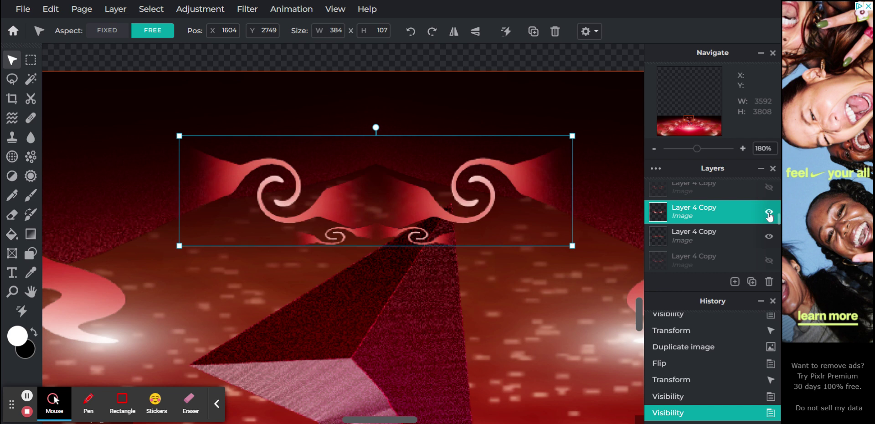
{"action": "key", "text": "ctrl+j"}
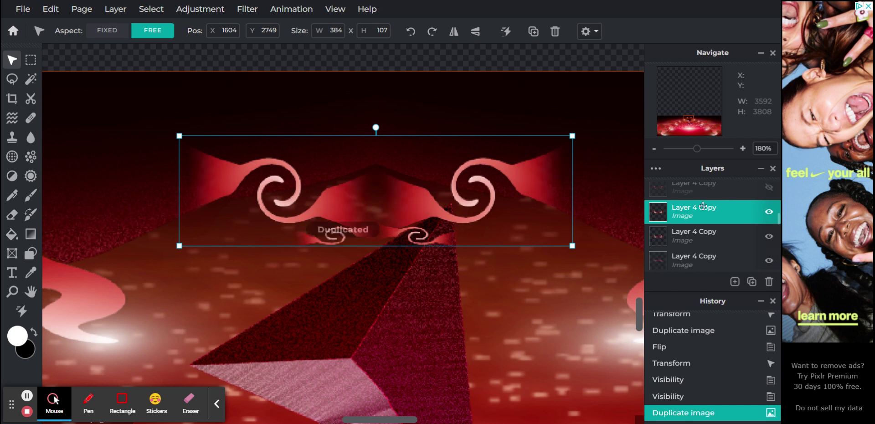
{"action": "left_click", "coordinate": [477, 32]}
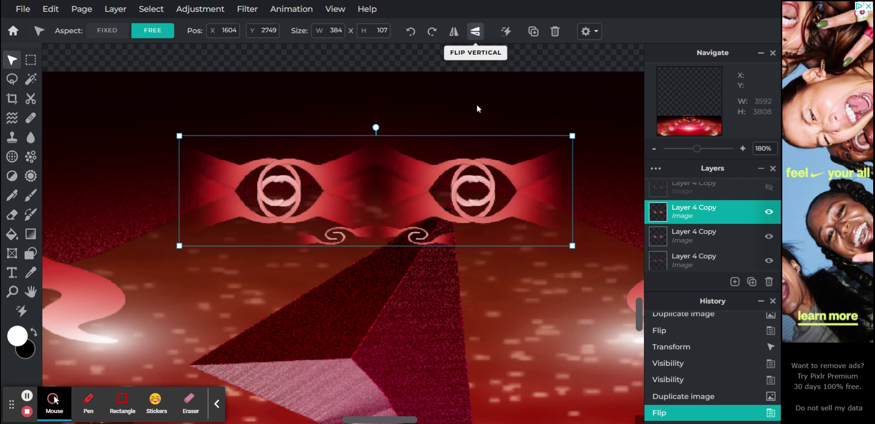
Place the flipped copy below the small reflection at Y 2884, squashed to 57 px high, and hide its upright original.
{"action": "left_click_drag", "start_coordinate": [469, 187], "coordinate": [467, 335]}
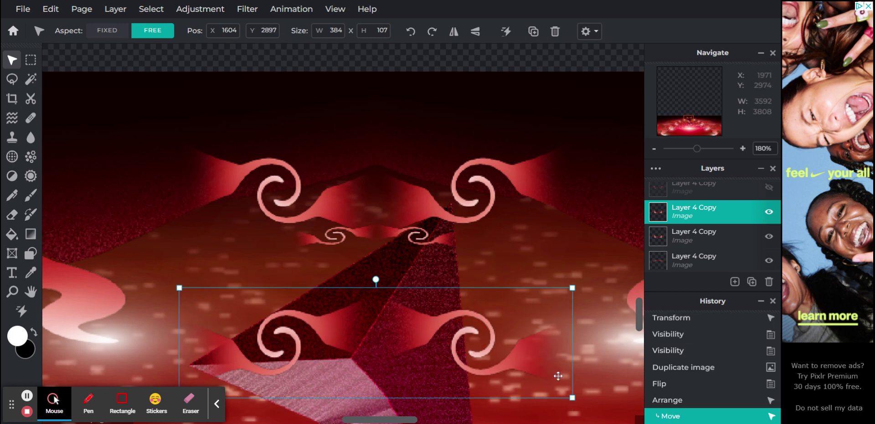
{"action": "left_click_drag", "start_coordinate": [573, 400], "coordinate": [545, 315]}
{"action": "left_click", "coordinate": [769, 237]}
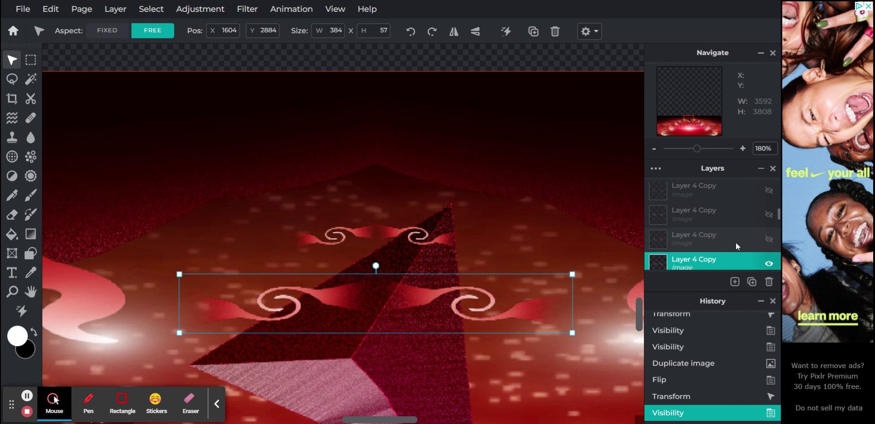
Show the 693 px wide swirl layer, then duplicate it and flip the copy vertically.
{"action": "left_click", "coordinate": [736, 242]}
{"action": "left_click", "coordinate": [769, 239]}
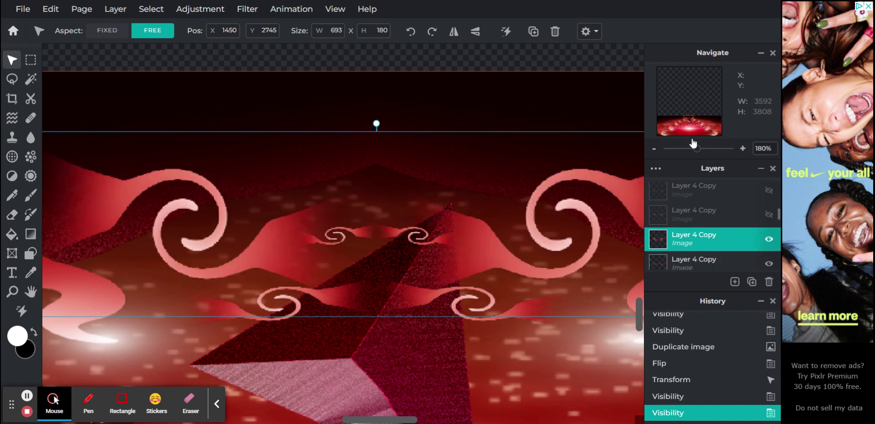
{"action": "left_click_drag", "start_coordinate": [696, 149], "coordinate": [689, 153]}
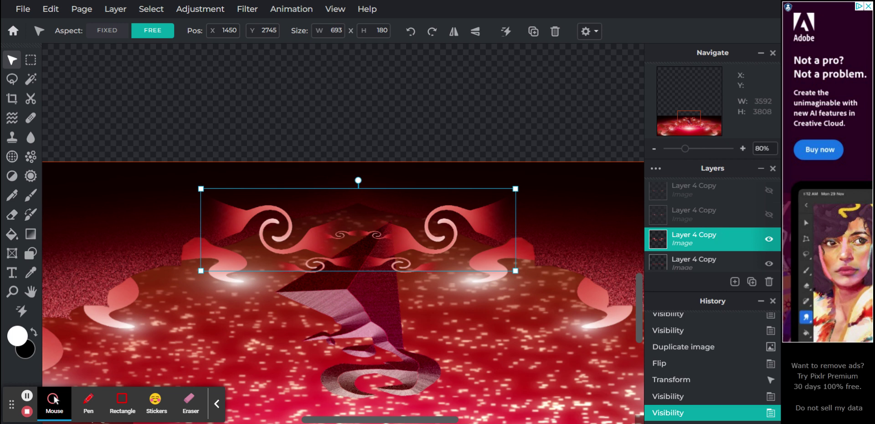
{"action": "key", "text": "ctrl+j"}
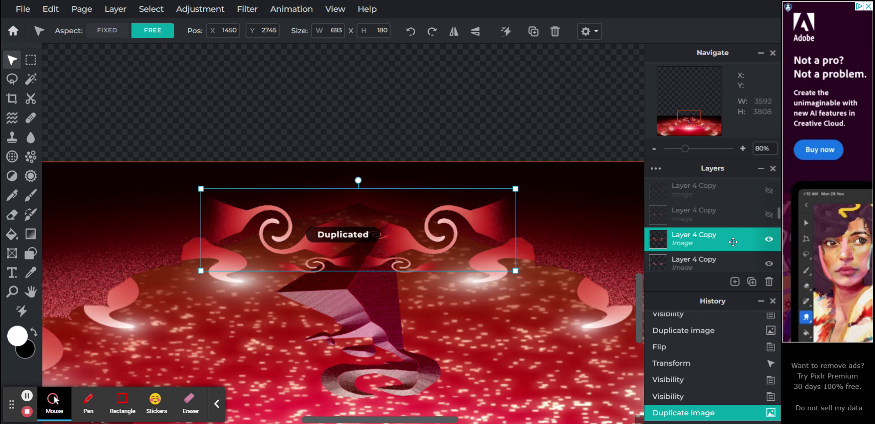
{"action": "left_click", "coordinate": [475, 31]}
Place the flipped wide copy lower at Y 2967, squashed to 87 px high, and hide its upright original.
{"action": "left_click_drag", "start_coordinate": [439, 226], "coordinate": [438, 323]}
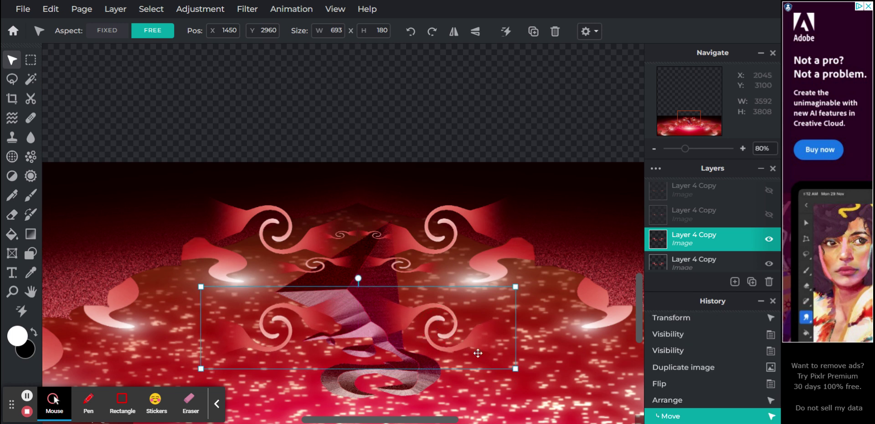
{"action": "left_click_drag", "start_coordinate": [516, 368], "coordinate": [516, 326]}
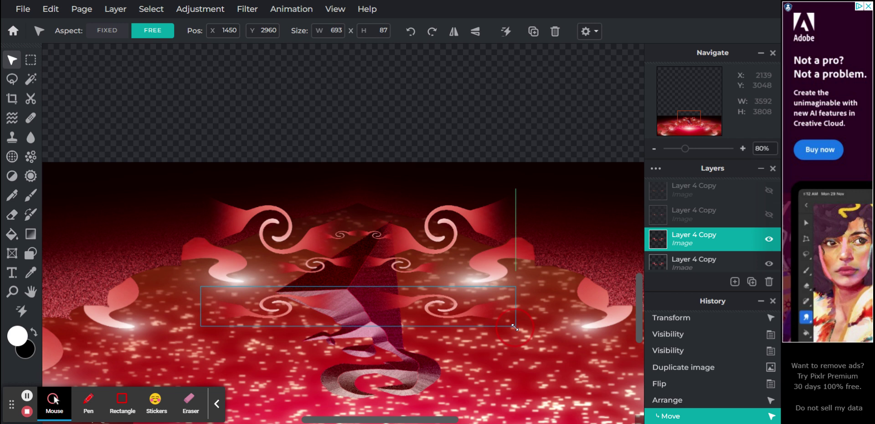
{"action": "left_click_drag", "start_coordinate": [444, 310], "coordinate": [444, 313]}
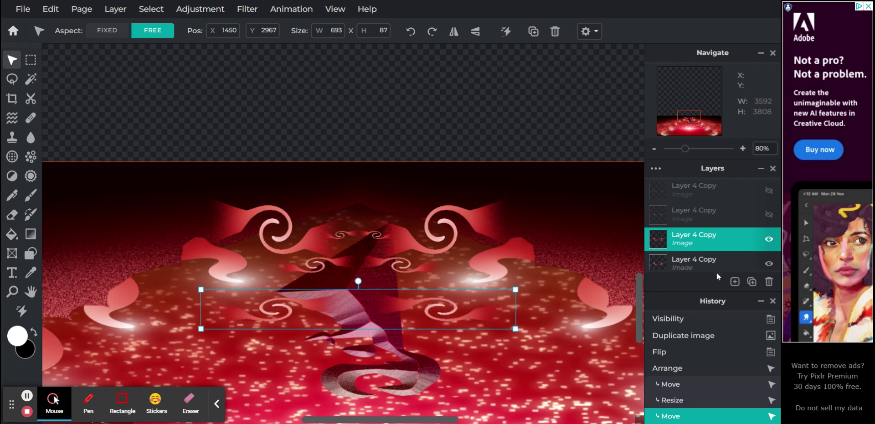
{"action": "scroll", "coordinate": [711, 259], "scroll_direction": "down", "scroll_amount": 1}
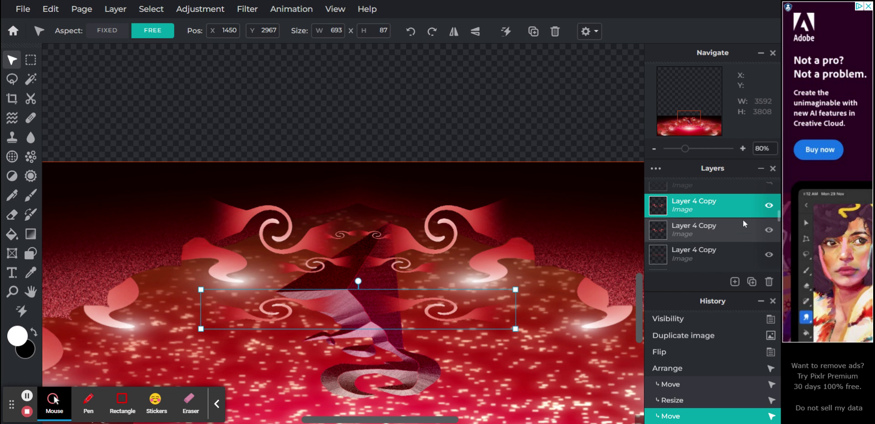
{"action": "left_click", "coordinate": [731, 230]}
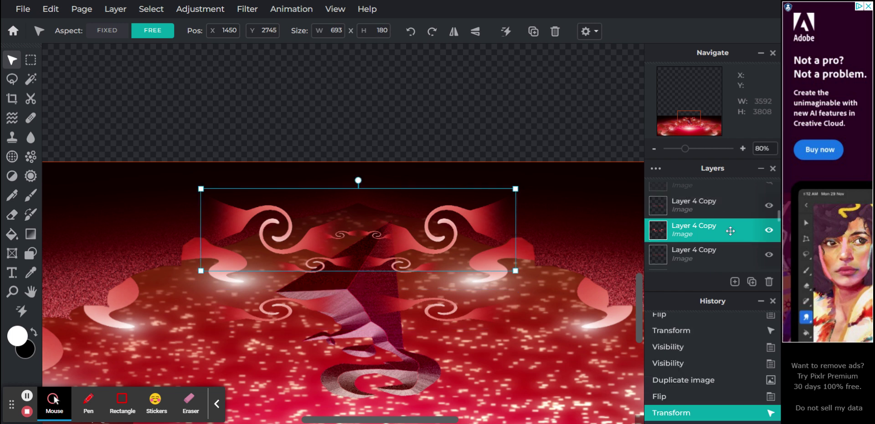
{"action": "left_click", "coordinate": [769, 230]}
Nudge the 384 px wide swirl reflection up to Y 2877.
{"action": "scroll", "coordinate": [690, 242], "scroll_direction": "up", "scroll_amount": 1}
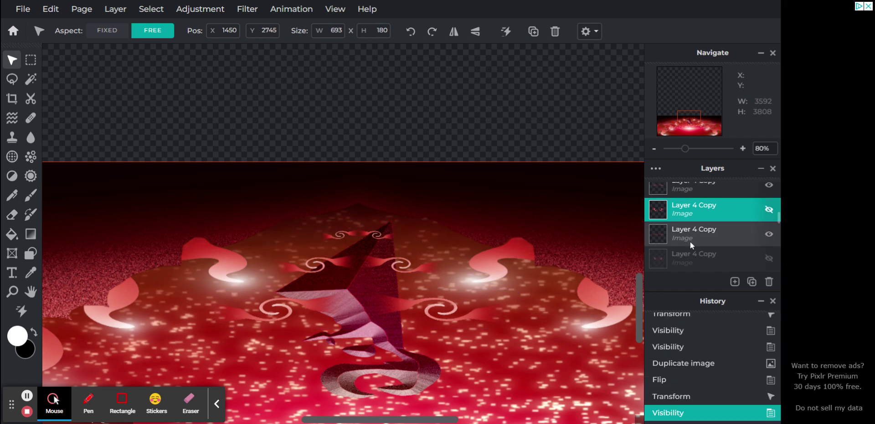
{"action": "left_click", "coordinate": [696, 222]}
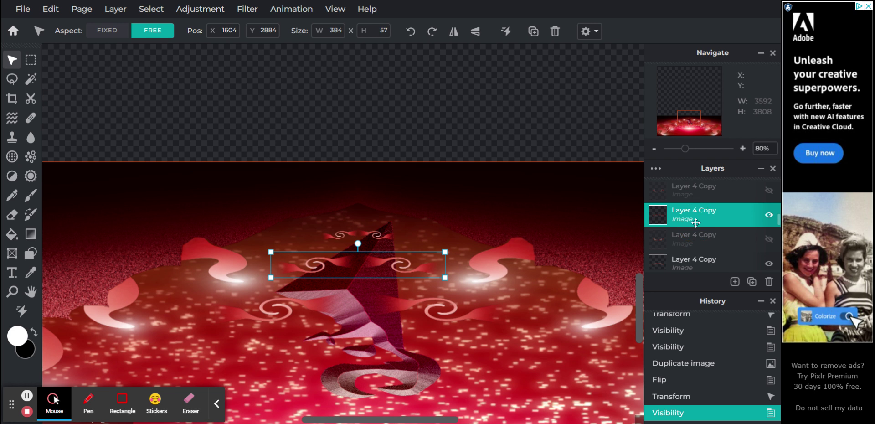
{"action": "key", "text": "Up"}
{"action": "key", "text": "Up"}
{"action": "key", "text": "Up"}
{"action": "key", "text": "Up"}
{"action": "key", "text": "Up"}
{"action": "key", "text": "Up"}
{"action": "key", "text": "Up"}
{"action": "key", "text": "Up"}
{"action": "key", "text": "Up"}
{"action": "key", "text": "Up"}
{"action": "key", "text": "Up"}
{"action": "key", "text": "Up"}
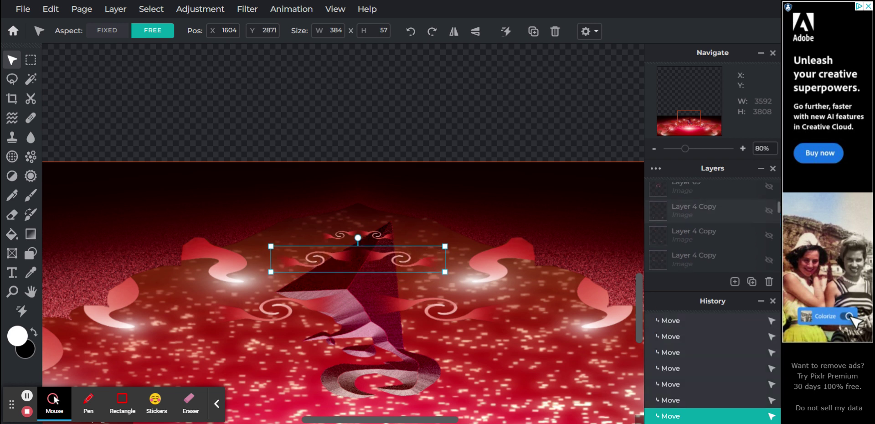
{"action": "key", "text": "Down"}
{"action": "key", "text": "Down"}
{"action": "key", "text": "Down"}
{"action": "key", "text": "Down"}
{"action": "key", "text": "Down"}
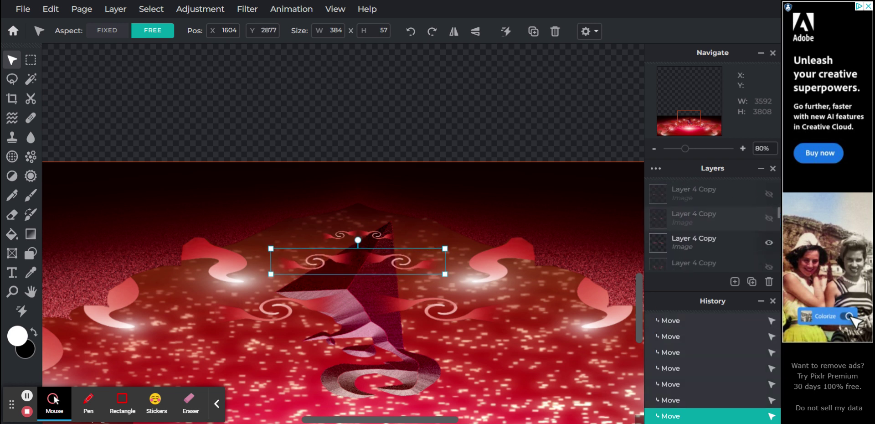
Show the medium and small upright swirl layers again.
{"action": "left_click", "coordinate": [725, 239]}
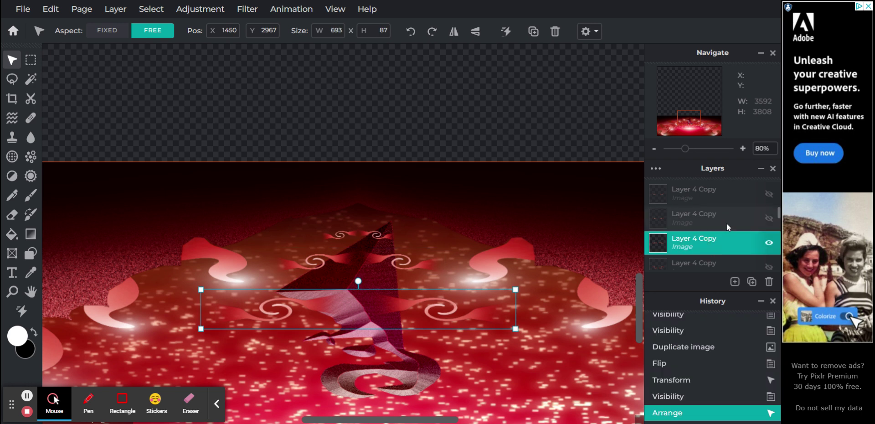
{"action": "left_click", "coordinate": [726, 224]}
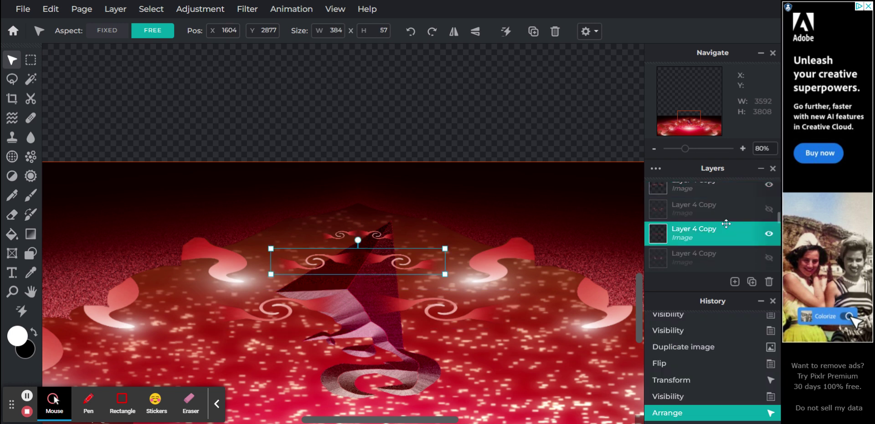
{"action": "left_click", "coordinate": [769, 258]}
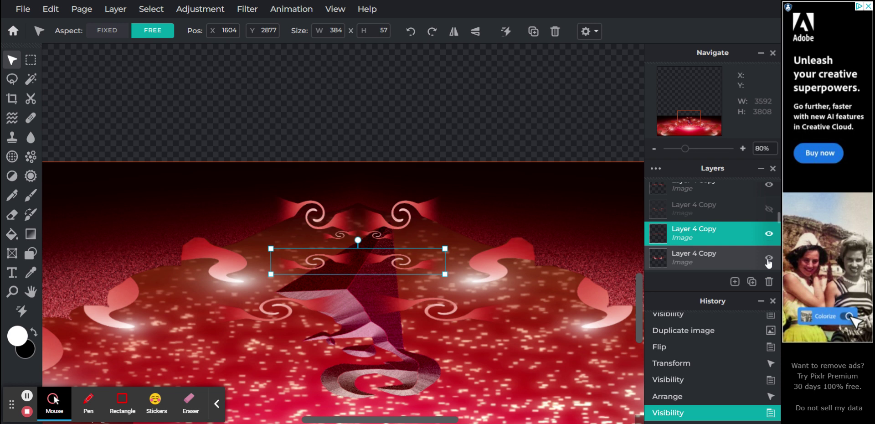
{"action": "scroll", "coordinate": [722, 226], "scroll_direction": "down", "scroll_amount": 1}
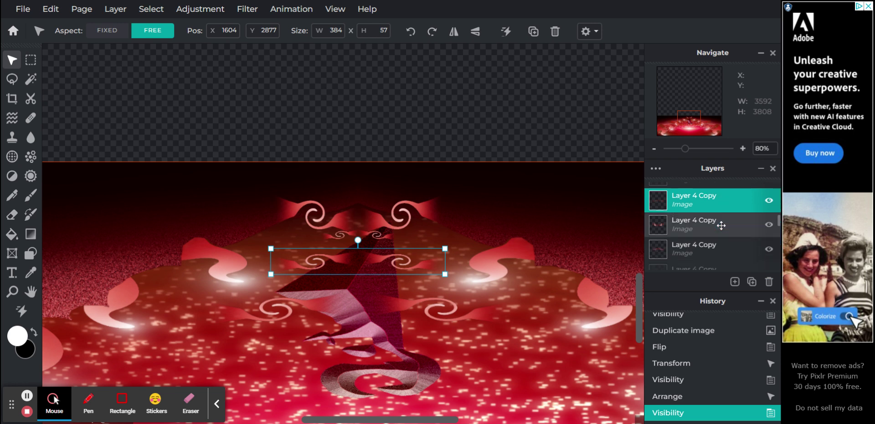
{"action": "scroll", "coordinate": [736, 246], "scroll_direction": "down", "scroll_amount": 1}
{"action": "left_click", "coordinate": [732, 256]}
{"action": "left_click", "coordinate": [768, 257]}
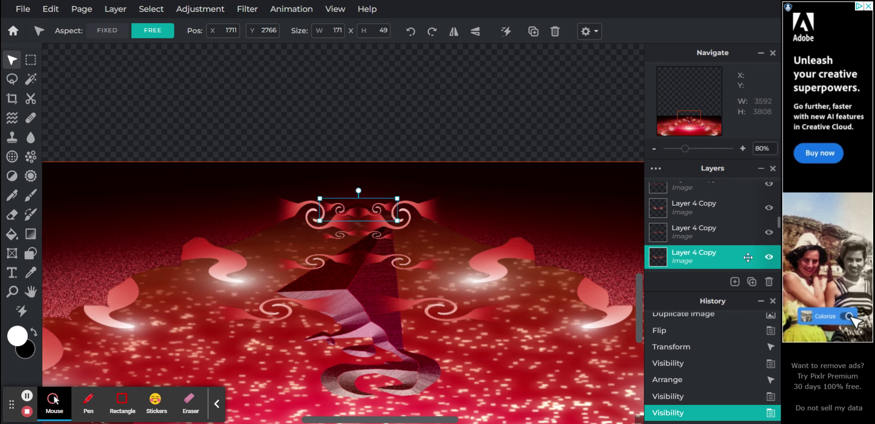
Nudge the small swirl reflection up to Y 2822, closer beneath its upright original.
{"action": "left_click", "coordinate": [714, 238]}
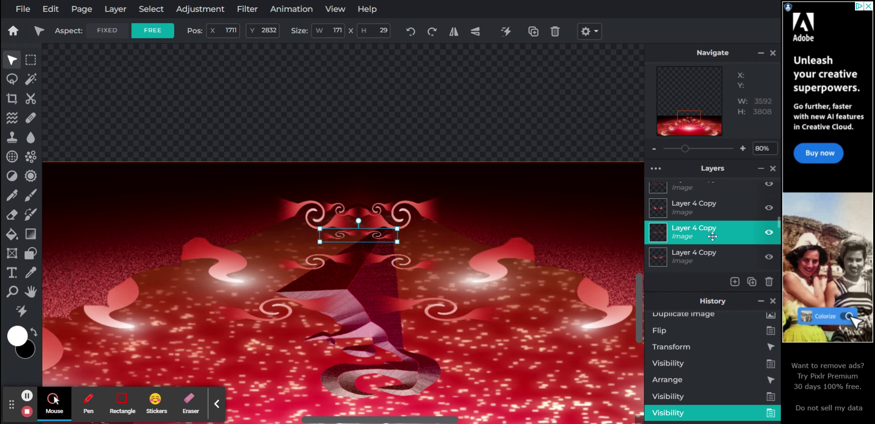
{"action": "key", "text": "Up"}
{"action": "key", "text": "Up"}
{"action": "key", "text": "Up"}
{"action": "key", "text": "Up"}
{"action": "key", "text": "Up"}
{"action": "key", "text": "Up"}
{"action": "key", "text": "Up"}
{"action": "key", "text": "Up"}
{"action": "key", "text": "Up"}
{"action": "key", "text": "Up"}
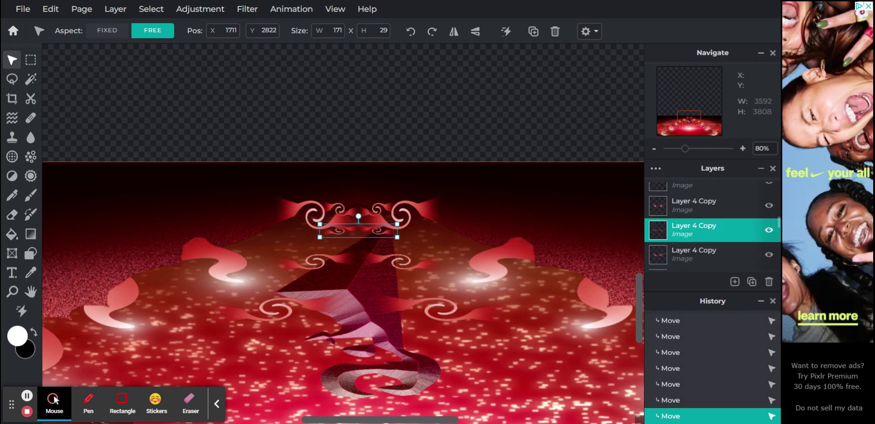
Nudge the medium 384 px wide swirl reflection up to Y 2868.
{"action": "scroll", "coordinate": [716, 213], "scroll_direction": "up", "scroll_amount": 1}
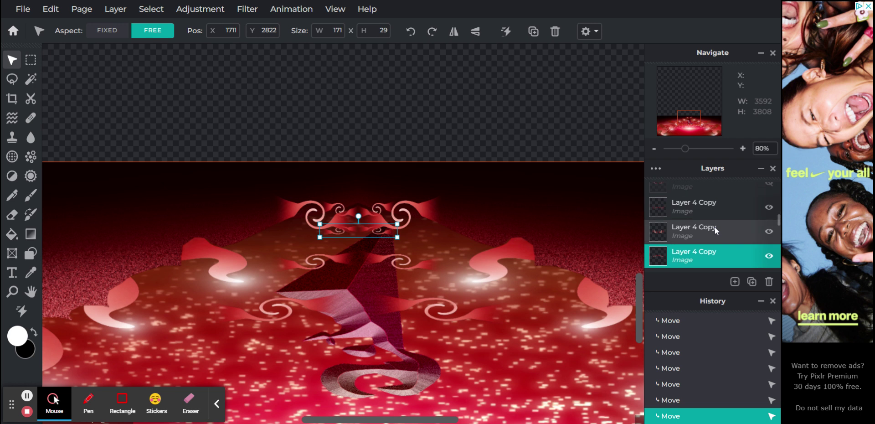
{"action": "left_click", "coordinate": [715, 225]}
{"action": "left_click", "coordinate": [720, 212]}
{"action": "key", "text": "Up"}
{"action": "key", "text": "Up"}
{"action": "key", "text": "Up"}
{"action": "key", "text": "Up"}
{"action": "key", "text": "Up"}
{"action": "key", "text": "Up"}
{"action": "key", "text": "Up"}
{"action": "key", "text": "Up"}
{"action": "key", "text": "Up"}
{"action": "key", "text": "Up"}
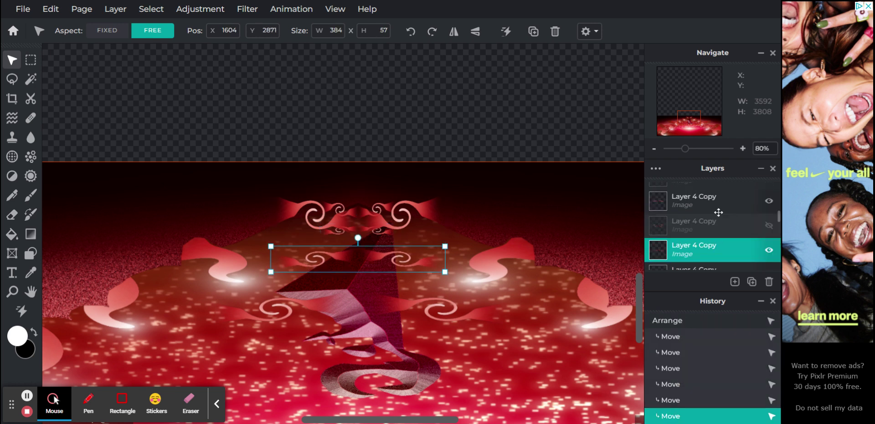
{"action": "key", "text": "Down"}
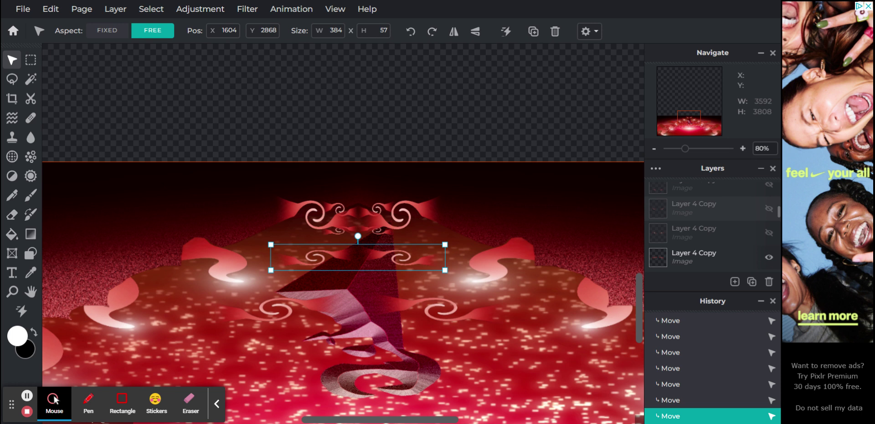
Show the upright 693 px wide swirl layer again.
{"action": "left_click", "coordinate": [719, 213]}
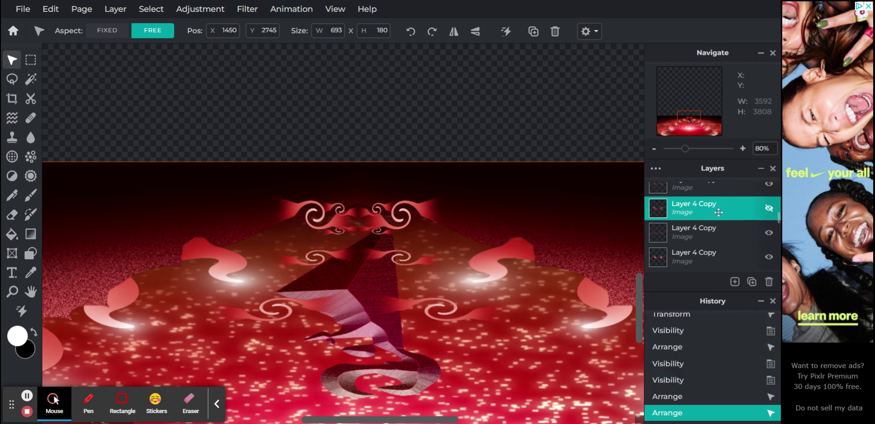
{"action": "scroll", "coordinate": [719, 212], "scroll_direction": "up", "scroll_amount": 1}
{"action": "left_click", "coordinate": [769, 240]}
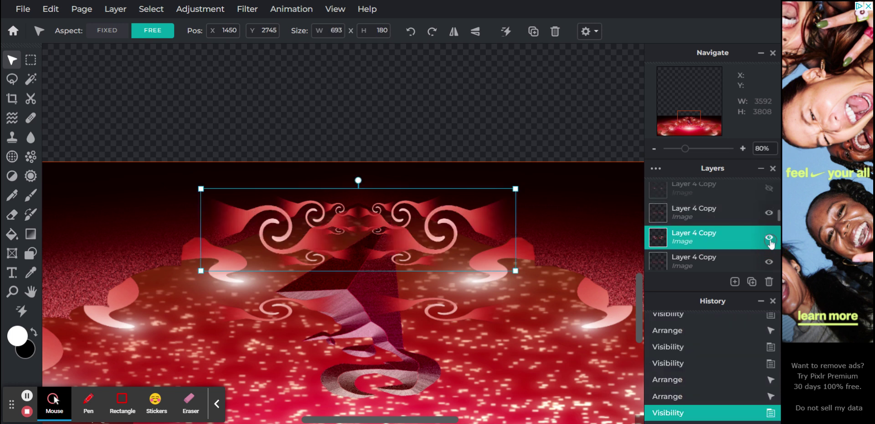
Nudge the 693 px wide swirl reflection up to Y 2945.
{"action": "scroll", "coordinate": [722, 235], "scroll_direction": "down", "scroll_amount": 1}
{"action": "left_click", "coordinate": [722, 240]}
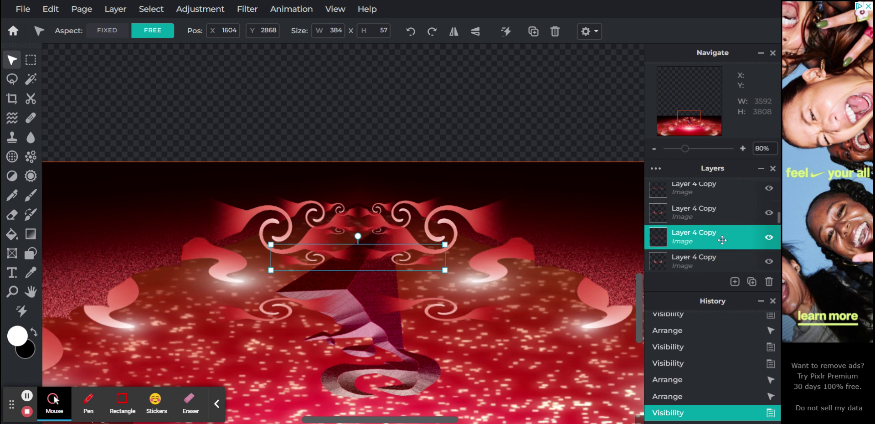
{"action": "left_click", "coordinate": [727, 215]}
{"action": "scroll", "coordinate": [726, 224], "scroll_direction": "up", "scroll_amount": 2}
{"action": "left_click", "coordinate": [723, 232]}
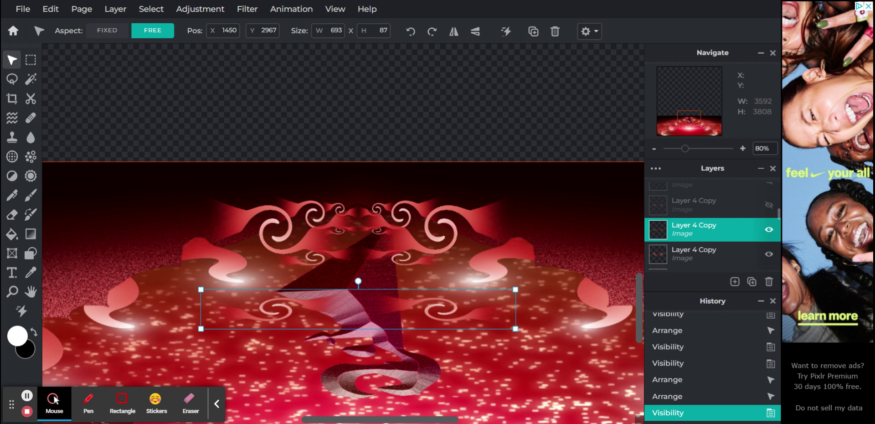
{"action": "key", "text": "Up"}
{"action": "key", "text": "Up"}
{"action": "key", "text": "Up"}
{"action": "key", "text": "Up"}
{"action": "key", "text": "Up"}
{"action": "key", "text": "Up"}
{"action": "key", "text": "Up"}
{"action": "key", "text": "Up"}
{"action": "key", "text": "Up"}
{"action": "key", "text": "Up"}
{"action": "key", "text": "Up"}
{"action": "key", "text": "Up"}
{"action": "key", "text": "Up"}
{"action": "key", "text": "Up"}
{"action": "key", "text": "Up"}
{"action": "key", "text": "Up"}
{"action": "key", "text": "Up"}
{"action": "key", "text": "Up"}
{"action": "key", "text": "Up"}
{"action": "key", "text": "Up"}
{"action": "key", "text": "Up"}
{"action": "key", "text": "Up"}
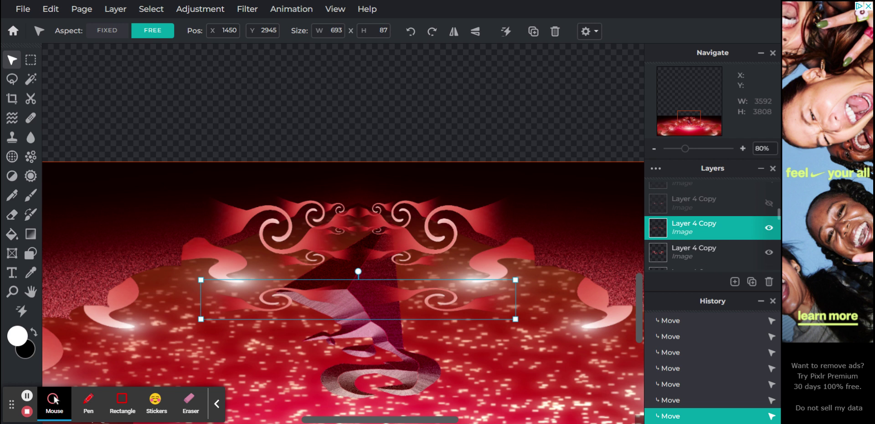
Select the hidden 1100 px wide upright swirl layer and make it visible.
{"action": "left_click", "coordinate": [723, 255]}
{"action": "left_click", "coordinate": [725, 225]}
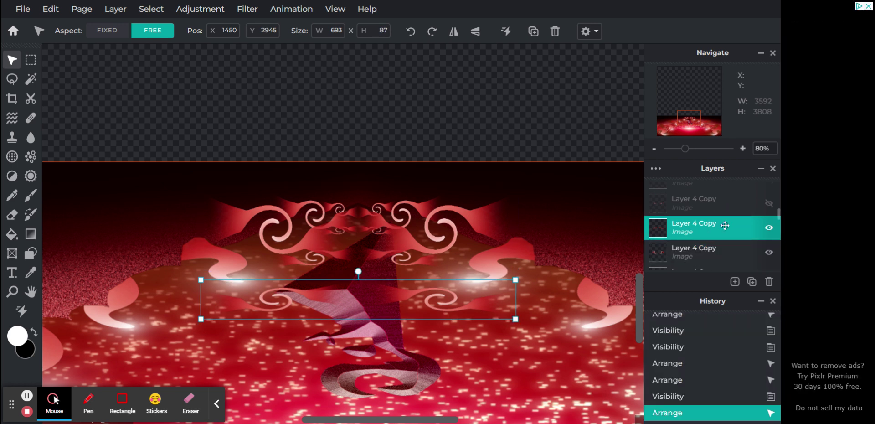
{"action": "left_click", "coordinate": [724, 226]}
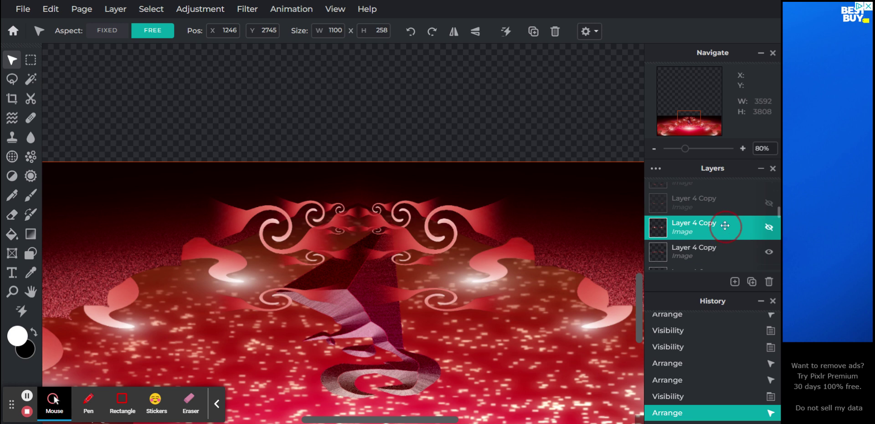
{"action": "left_click", "coordinate": [769, 228]}
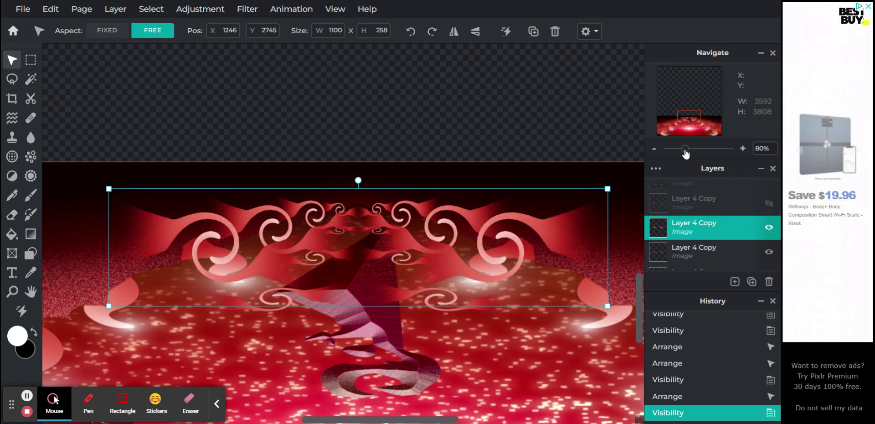
Duplicate the 1100 px wide swirl layer and flip the copy vertically.
{"action": "left_click_drag", "start_coordinate": [686, 149], "coordinate": [679, 149]}
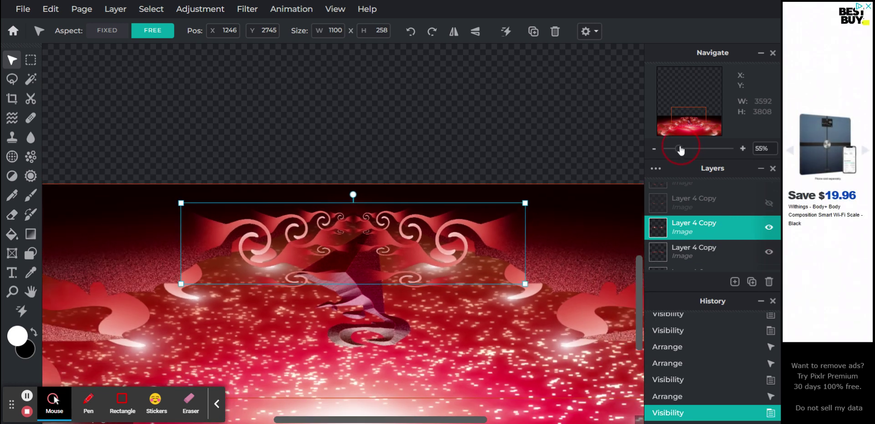
{"action": "key", "text": "ctrl+j"}
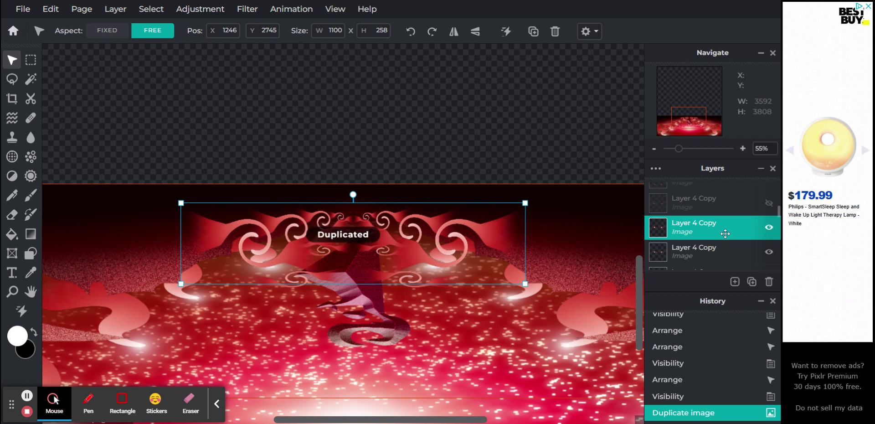
{"action": "left_click", "coordinate": [476, 32]}
Move the flipped 1100 px wide copy beneath its original to Y 3032 and squash it to 174 px high.
{"action": "left_click_drag", "start_coordinate": [455, 252], "coordinate": [456, 337]}
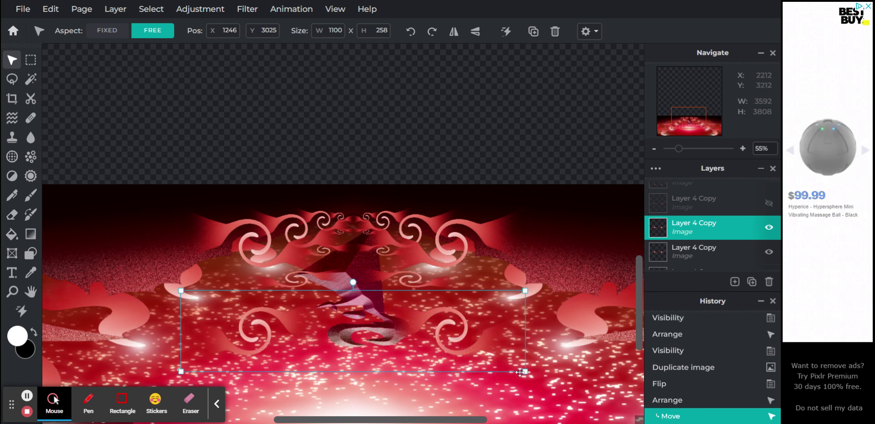
{"action": "left_click_drag", "start_coordinate": [525, 372], "coordinate": [525, 340]}
{"action": "left_click_drag", "start_coordinate": [470, 323], "coordinate": [468, 324]}
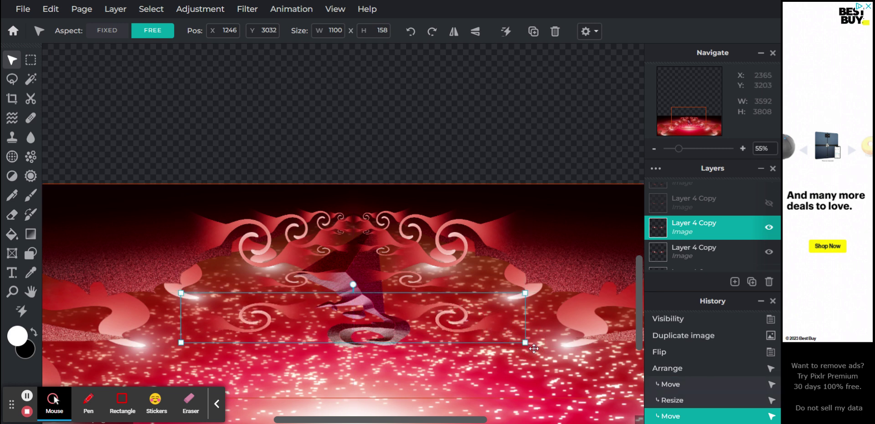
{"action": "mouse_move", "coordinate": [525, 343]}
{"action": "left_mouse_down"}
{"action": "mouse_move", "coordinate": [527, 368]}
{"action": "mouse_move", "coordinate": [527, 349]}
{"action": "left_mouse_up"}
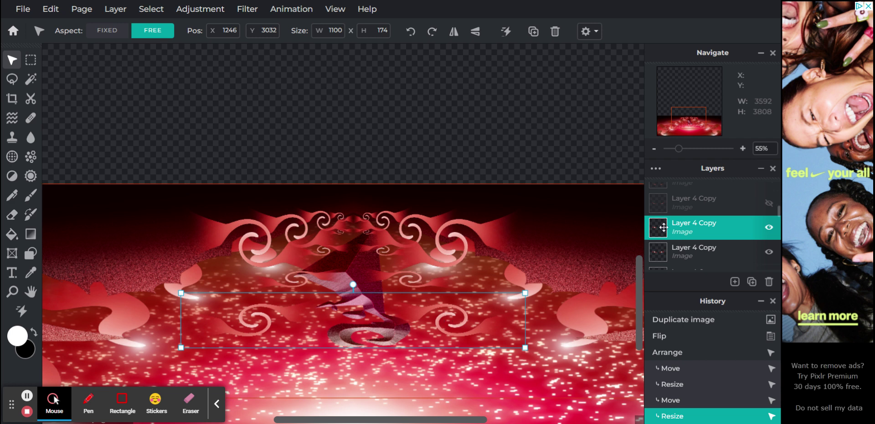
Hide the upright 1100 px wide and 693 px wide swirl layers, leaving their reflections on.
{"action": "scroll", "coordinate": [694, 227], "scroll_direction": "down", "scroll_amount": 2}
{"action": "scroll", "coordinate": [693, 228], "scroll_direction": "up", "scroll_amount": 1}
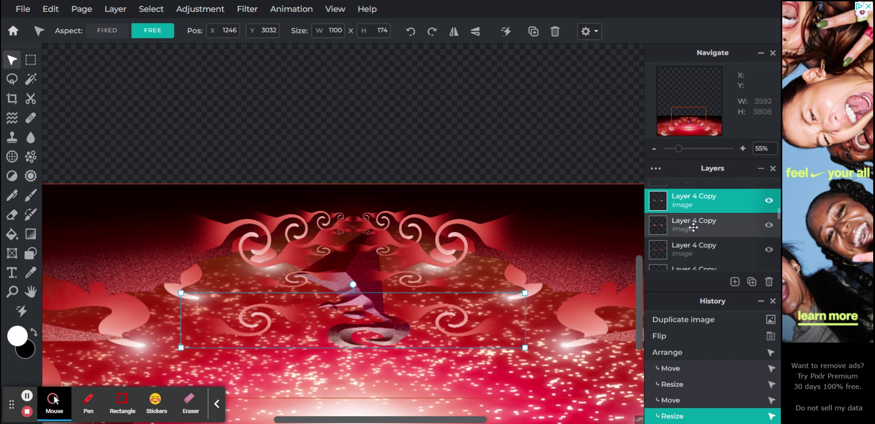
{"action": "left_click", "coordinate": [693, 227]}
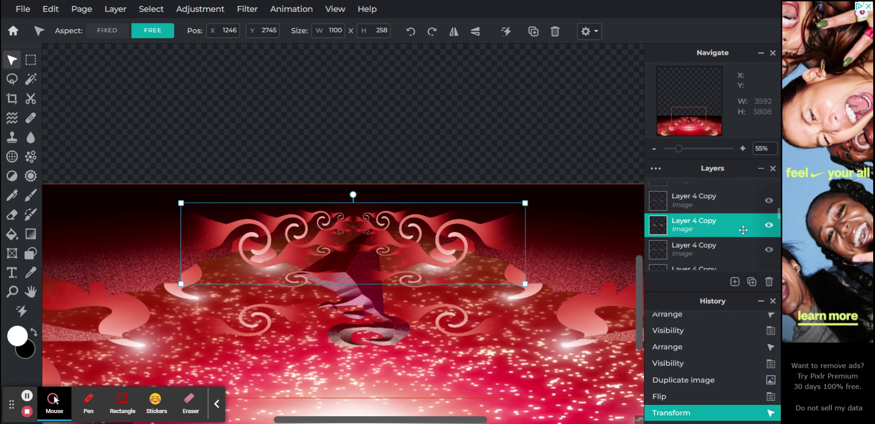
{"action": "left_click", "coordinate": [769, 226]}
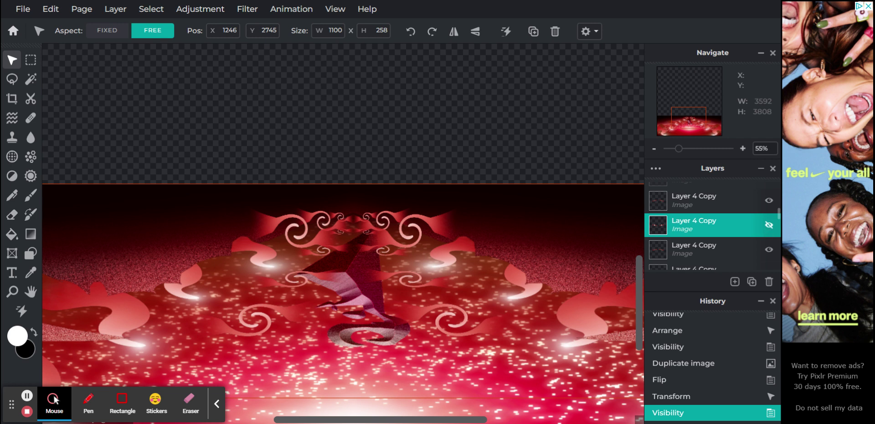
{"action": "scroll", "coordinate": [726, 230], "scroll_direction": "down", "scroll_amount": 1}
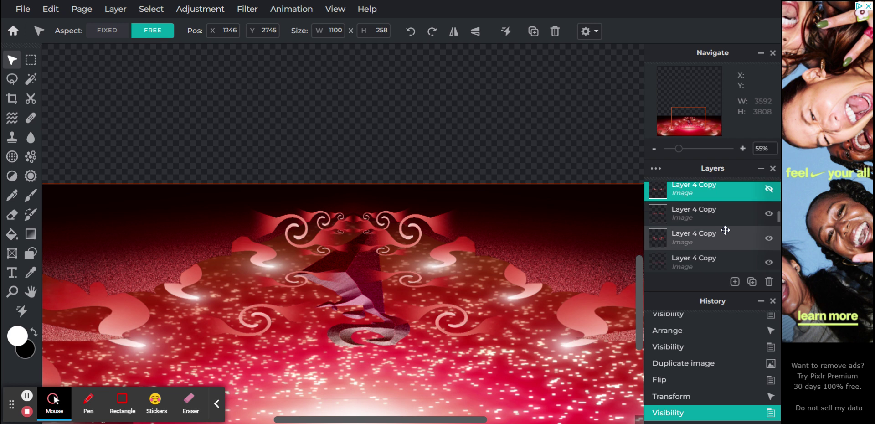
{"action": "left_click", "coordinate": [736, 231]}
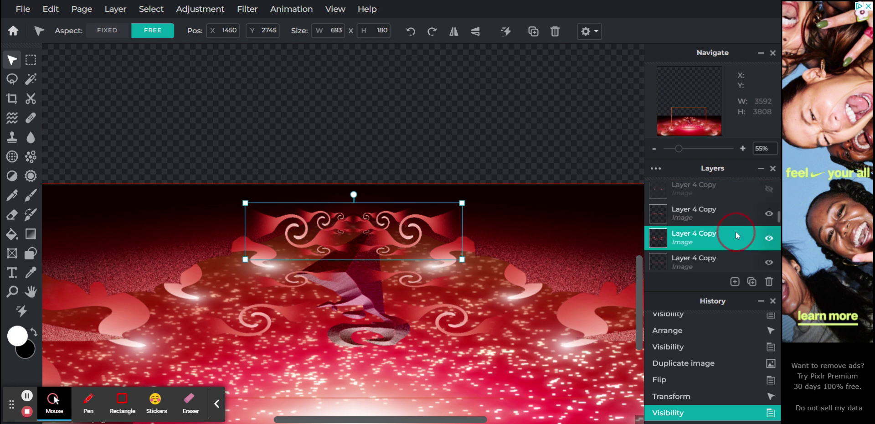
{"action": "left_click", "coordinate": [768, 240]}
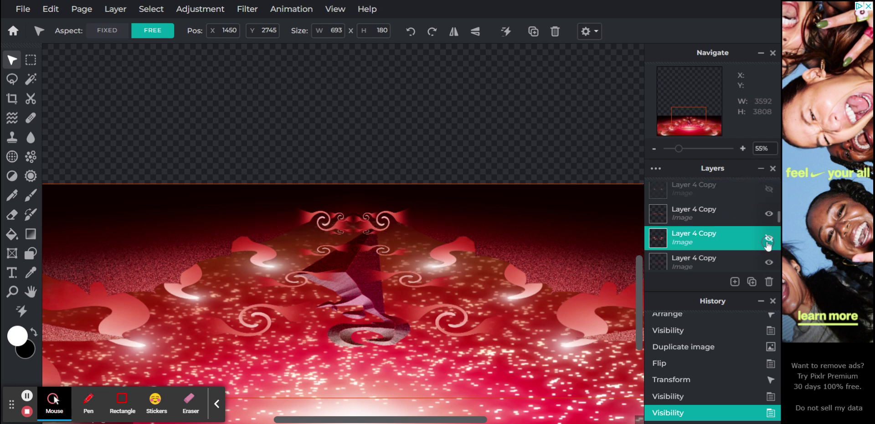
Squash the 384 px wide swirl reflection to 48 px high.
{"action": "left_click", "coordinate": [381, 252]}
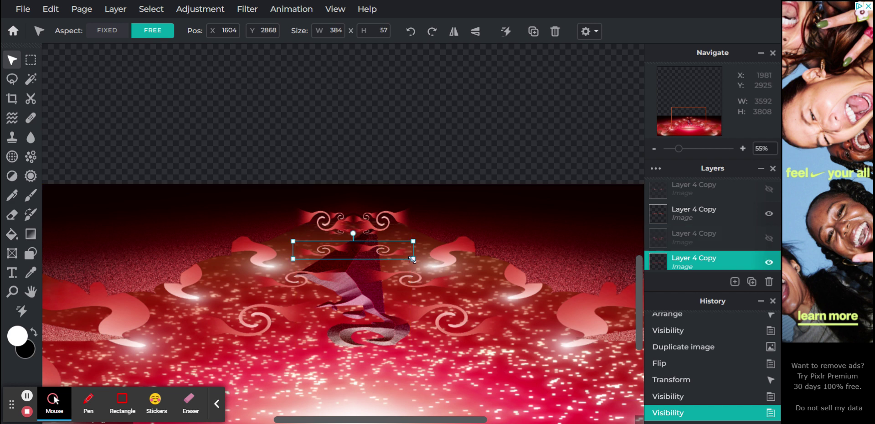
{"action": "left_click_drag", "start_coordinate": [412, 259], "coordinate": [413, 257]}
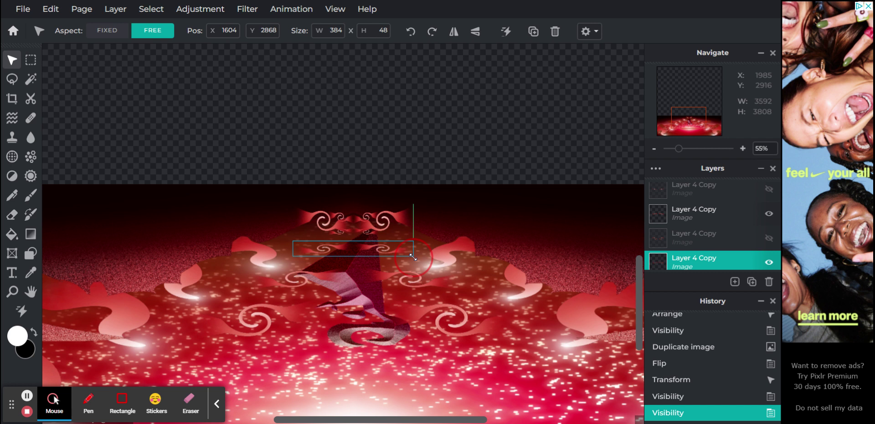
{"action": "left_click_drag", "start_coordinate": [413, 258], "coordinate": [413, 257]}
Hide the upright 384 px wide and 171 px wide swirl layers.
{"action": "scroll", "coordinate": [722, 244], "scroll_direction": "down", "scroll_amount": 1}
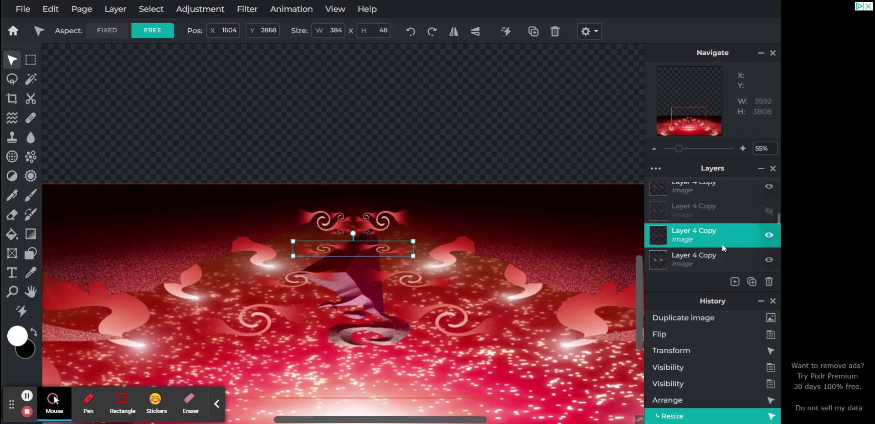
{"action": "scroll", "coordinate": [722, 244], "scroll_direction": "down", "scroll_amount": 1}
{"action": "left_click", "coordinate": [769, 238]}
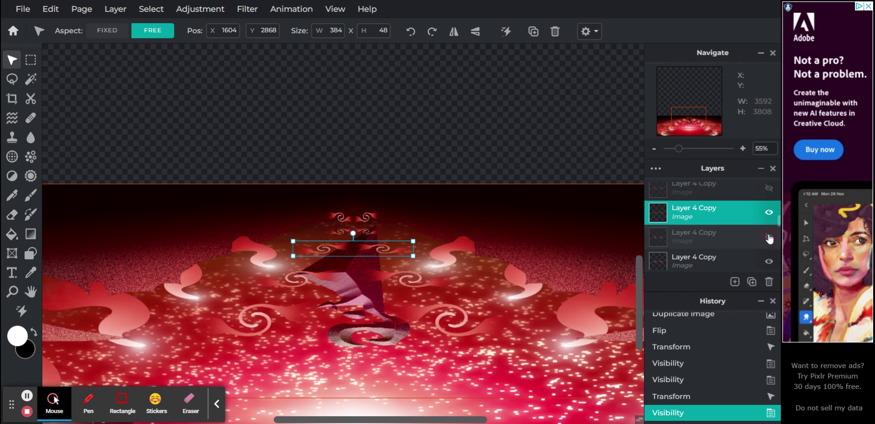
{"action": "left_click", "coordinate": [714, 235]}
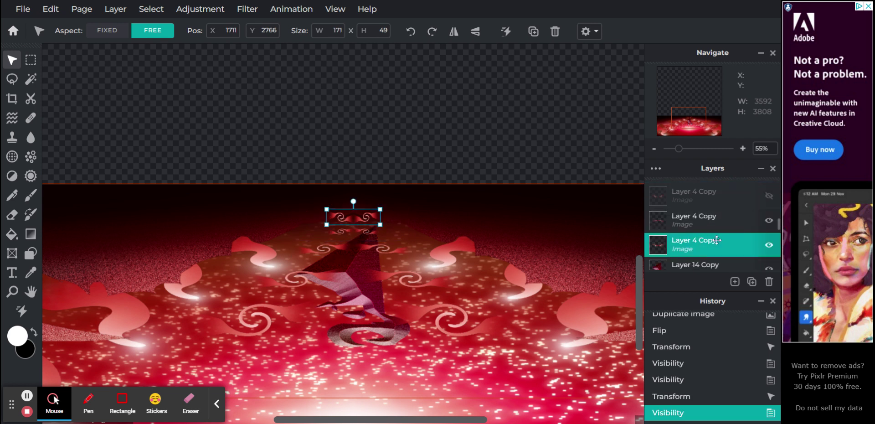
{"action": "left_click", "coordinate": [769, 246]}
Select the hidden 1657 px wide upright swirl layer and make it visible.
{"action": "scroll", "coordinate": [712, 233], "scroll_direction": "up", "scroll_amount": 1}
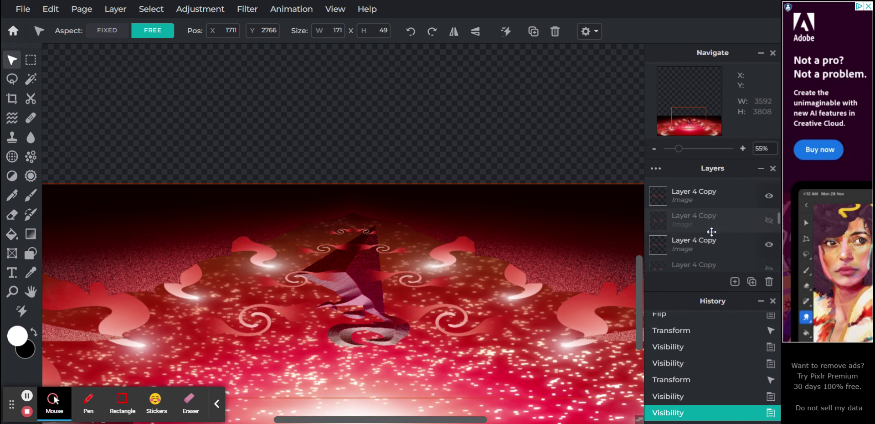
{"action": "left_click", "coordinate": [711, 233]}
{"action": "scroll", "coordinate": [711, 232], "scroll_direction": "up", "scroll_amount": 1}
{"action": "scroll", "coordinate": [712, 231], "scroll_direction": "up", "scroll_amount": 1}
{"action": "left_click", "coordinate": [715, 229]}
{"action": "scroll", "coordinate": [715, 229], "scroll_direction": "up", "scroll_amount": 1}
{"action": "left_click", "coordinate": [714, 234]}
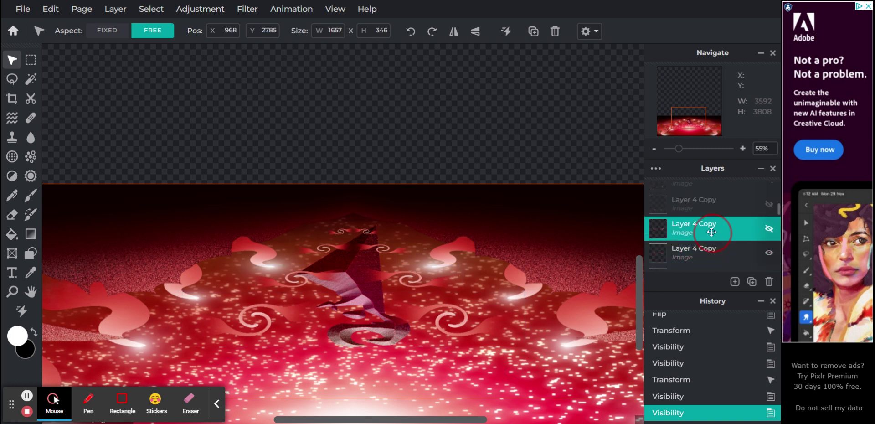
{"action": "left_click", "coordinate": [770, 230]}
Duplicate the 1657 px wide swirl layer and flip the copy vertically.
{"action": "mouse_move", "coordinate": [679, 150]}
{"action": "left_mouse_down"}
{"action": "mouse_move", "coordinate": [668, 150]}
{"action": "mouse_move", "coordinate": [676, 151]}
{"action": "left_mouse_up"}
{"action": "left_click_drag", "start_coordinate": [689, 108], "coordinate": [689, 115]}
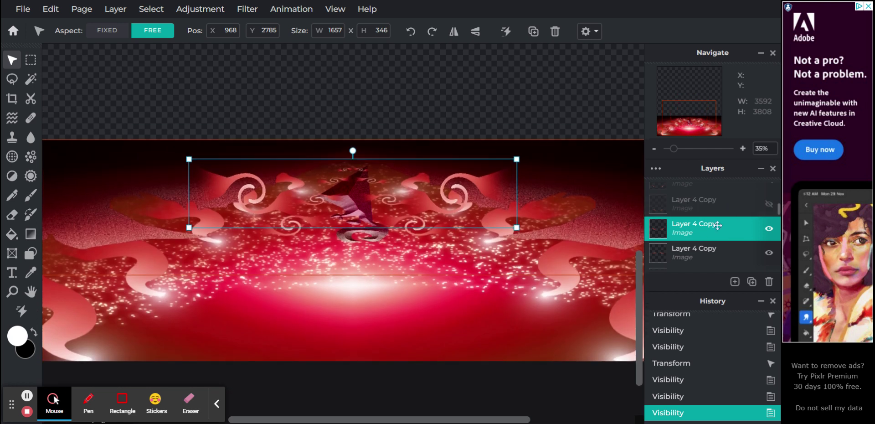
{"action": "key", "text": "ctrl+j"}
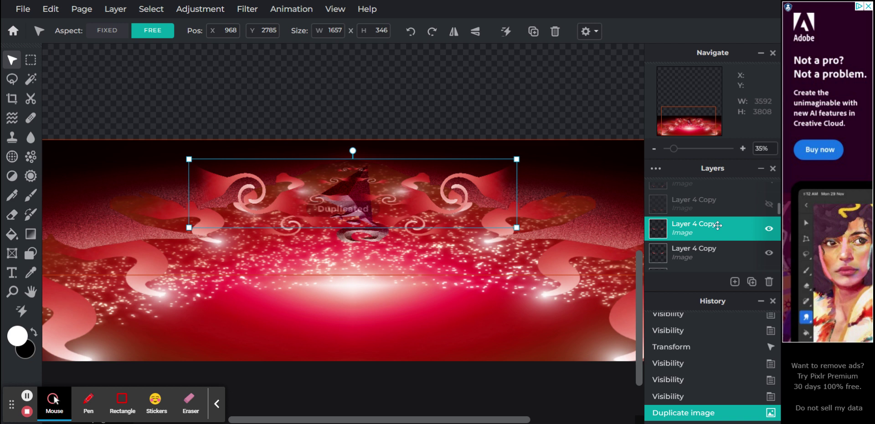
{"action": "left_click", "coordinate": [476, 32]}
Move the flipped 1657 px wide copy beneath its original to Y 3146 and squash it to 245 px high.
{"action": "left_click_drag", "start_coordinate": [460, 196], "coordinate": [466, 275]}
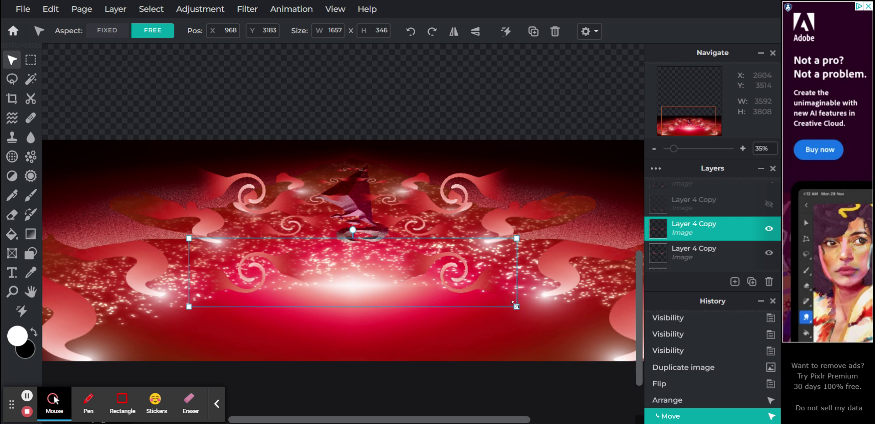
{"action": "left_click_drag", "start_coordinate": [516, 307], "coordinate": [518, 288]}
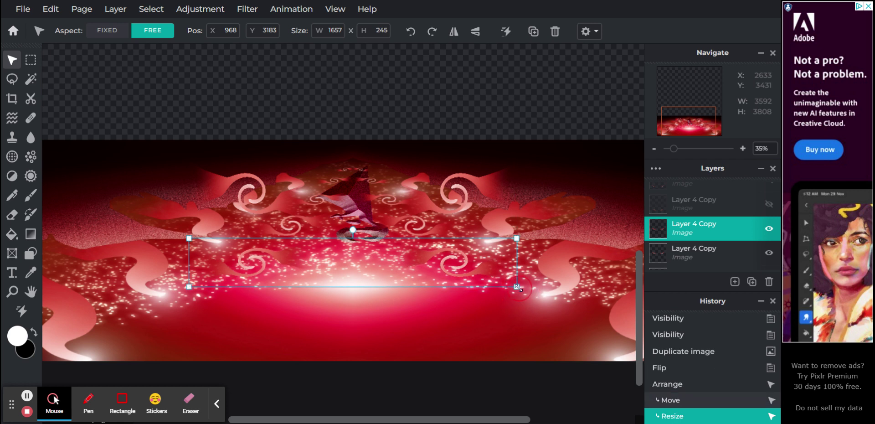
{"action": "left_click_drag", "start_coordinate": [448, 264], "coordinate": [448, 257]}
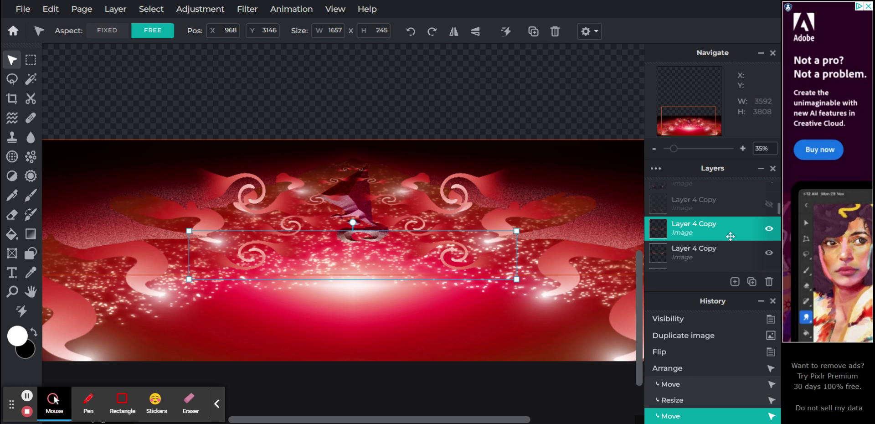
Hide the upright 1657 px wide swirl layer and show the upright 2241 px wide one.
{"action": "scroll", "coordinate": [730, 236], "scroll_direction": "up", "scroll_amount": 1}
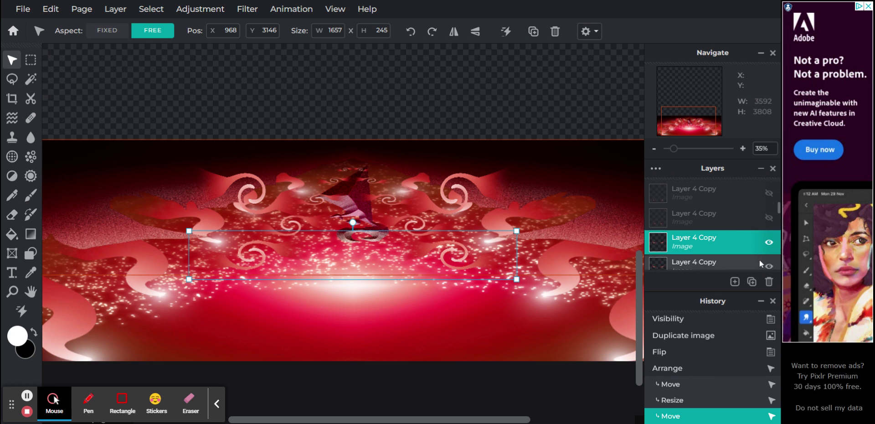
{"action": "left_click", "coordinate": [769, 268]}
{"action": "left_click", "coordinate": [719, 225]}
{"action": "left_click", "coordinate": [770, 218]}
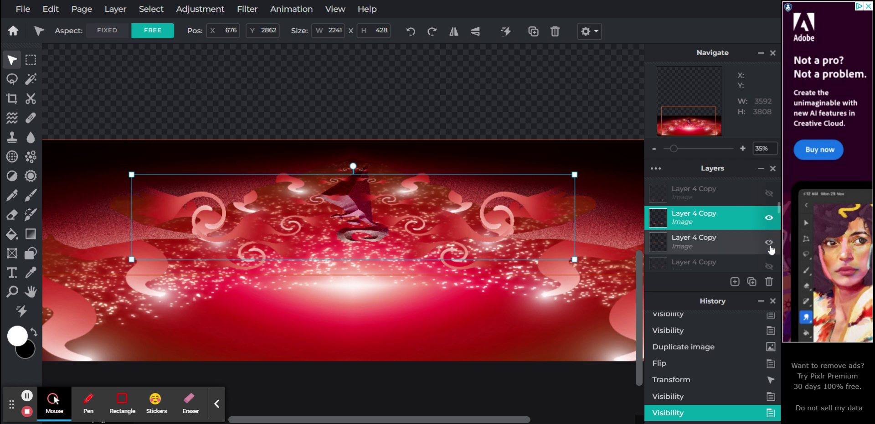
{"action": "left_click", "coordinate": [770, 267]}
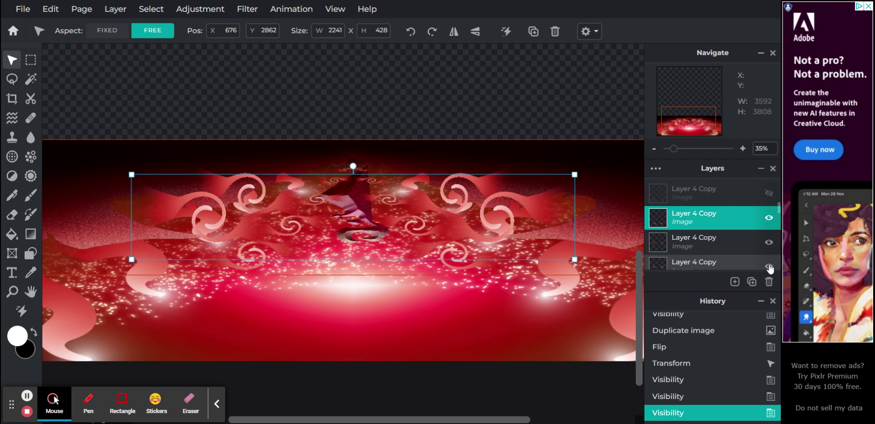
{"action": "left_click", "coordinate": [706, 393]}
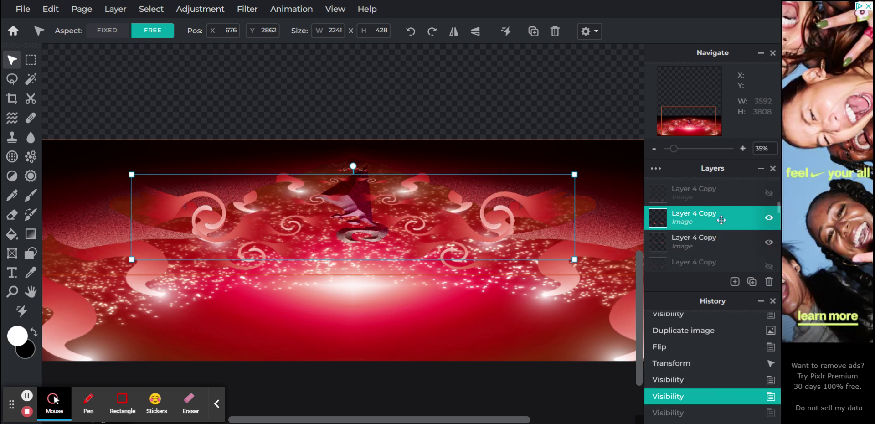
Create a vertically flipped copy of the 2241 px wide swirl layer at Y 3290, squashed to 317 px high.
{"action": "key", "text": "ctrl+j"}
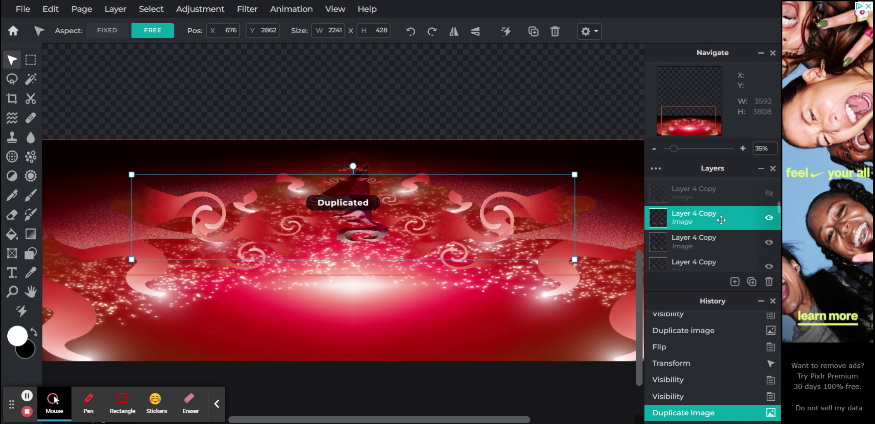
{"action": "left_click", "coordinate": [477, 32]}
{"action": "left_click_drag", "start_coordinate": [506, 217], "coordinate": [508, 301]}
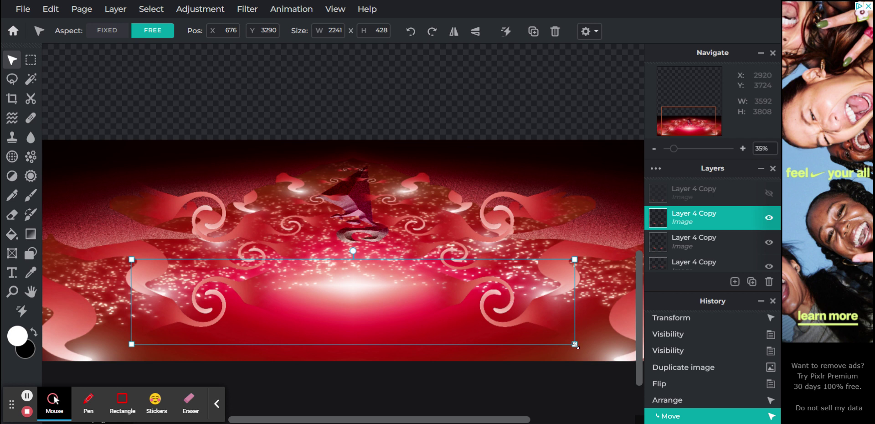
{"action": "left_click_drag", "start_coordinate": [576, 345], "coordinate": [575, 322]}
{"action": "left_click_drag", "start_coordinate": [495, 297], "coordinate": [495, 299]}
Select the hidden 2930 px wide upright swirl layer and make it visible.
{"action": "scroll", "coordinate": [700, 223], "scroll_direction": "up", "scroll_amount": 2}
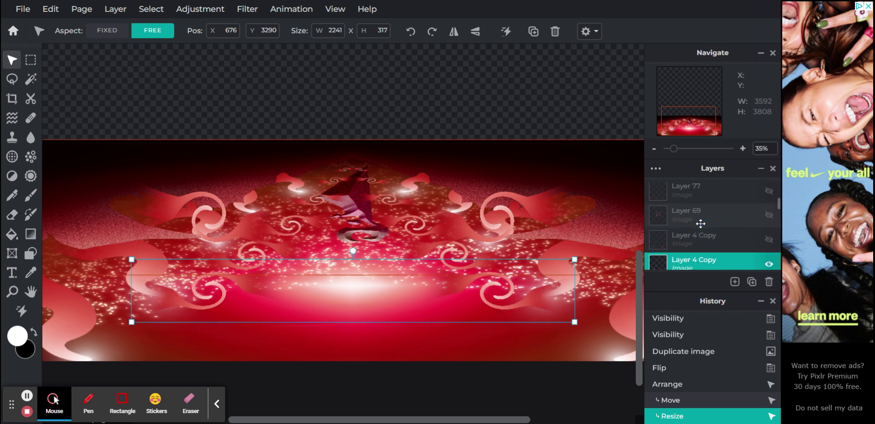
{"action": "left_click", "coordinate": [709, 241]}
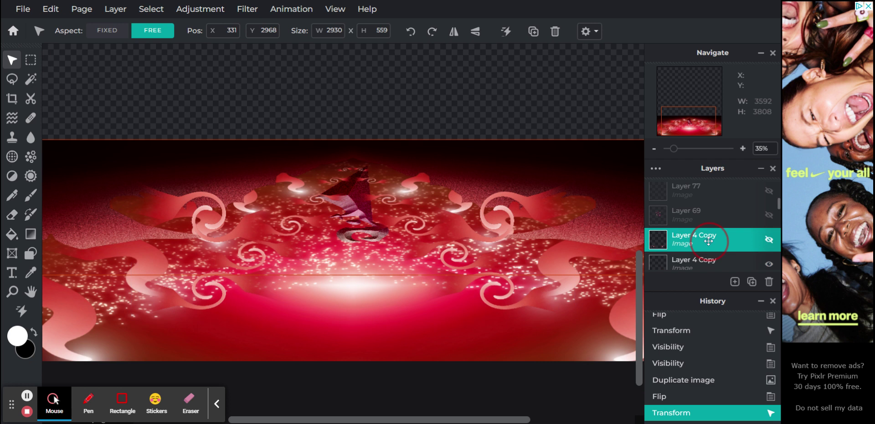
{"action": "left_click", "coordinate": [769, 241]}
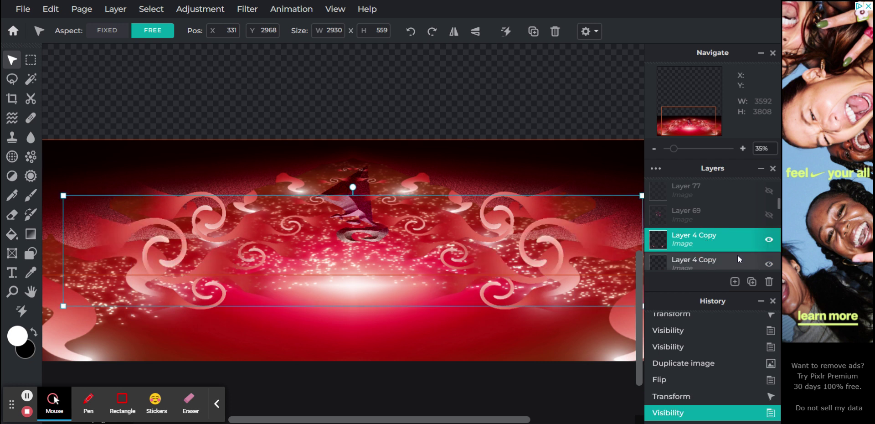
Create a vertically flipped copy of the 2930 px wide swirl layer at Y 3527, squashed to 370 px high.
{"action": "key", "text": "ctrl+j"}
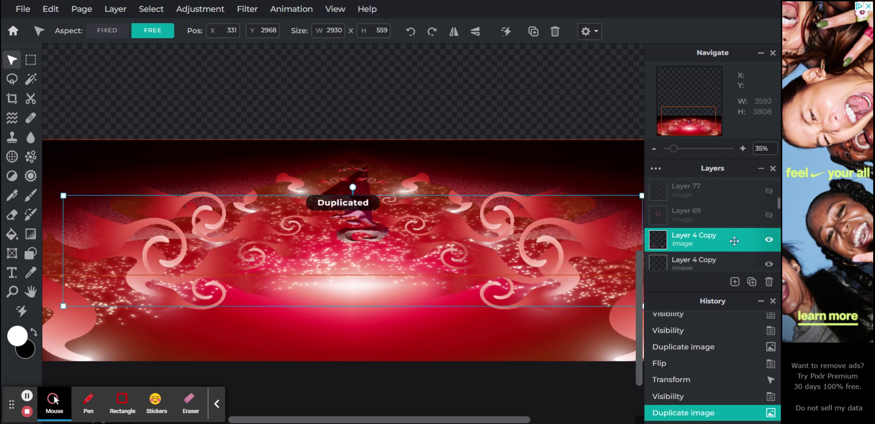
{"action": "left_click", "coordinate": [475, 31]}
{"action": "left_click_drag", "start_coordinate": [678, 152], "coordinate": [673, 151]}
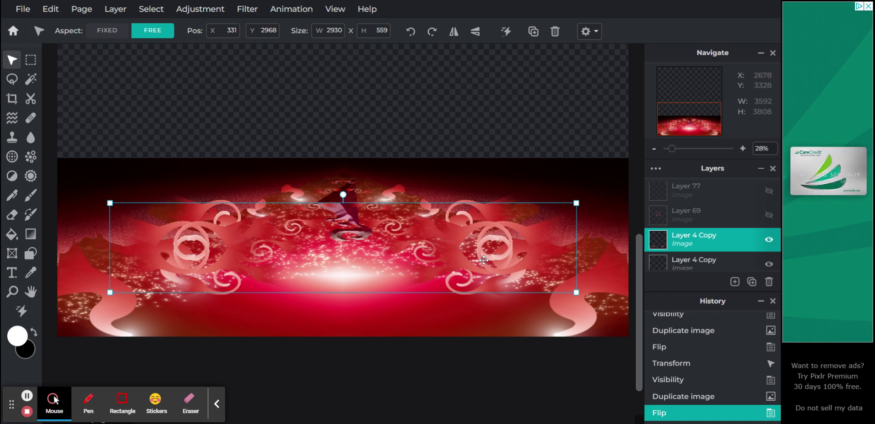
{"action": "left_click_drag", "start_coordinate": [484, 259], "coordinate": [484, 301]}
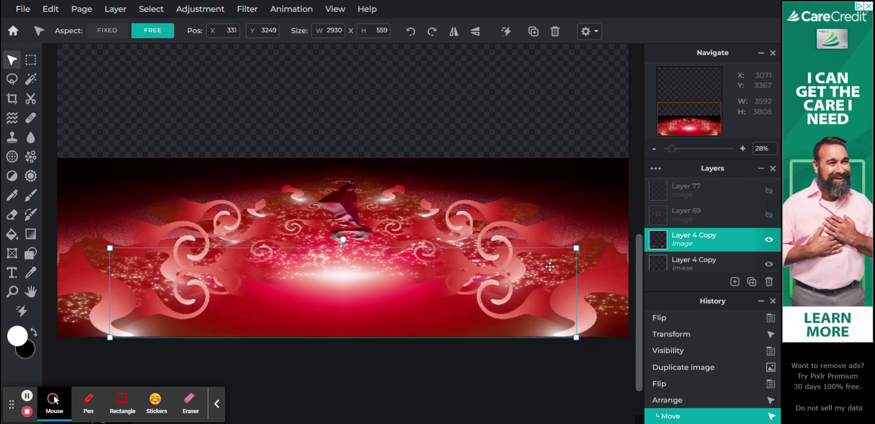
{"action": "left_click_drag", "start_coordinate": [576, 249], "coordinate": [576, 281]}
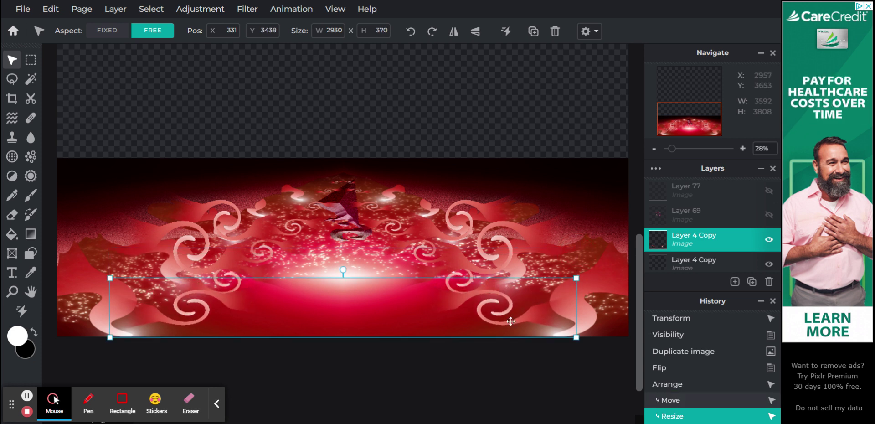
{"action": "left_click_drag", "start_coordinate": [494, 308], "coordinate": [494, 314]}
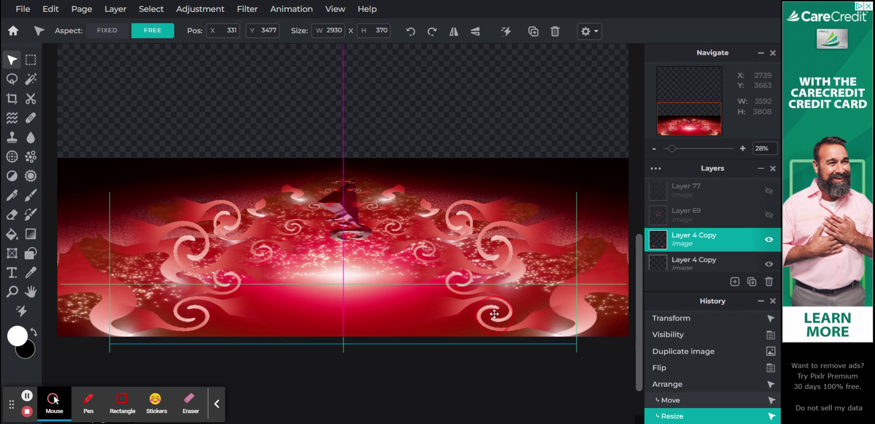
{"action": "left_click_drag", "start_coordinate": [494, 314], "coordinate": [495, 326]}
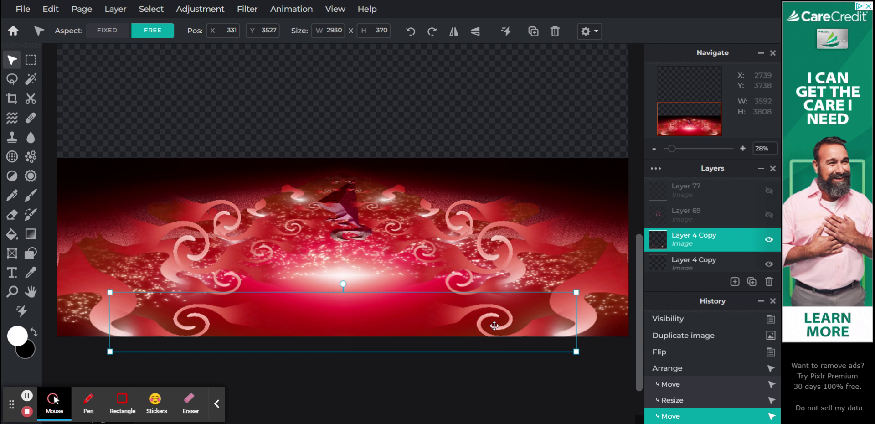
{"action": "left_click", "coordinate": [495, 395]}
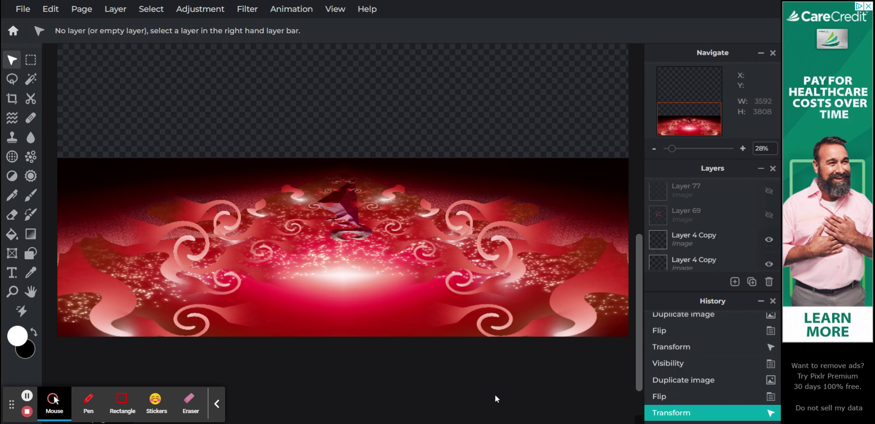
Hide the upright 2930 px wide and 2241 px wide swirl layers.
{"action": "scroll", "coordinate": [711, 244], "scroll_direction": "down", "scroll_amount": 1}
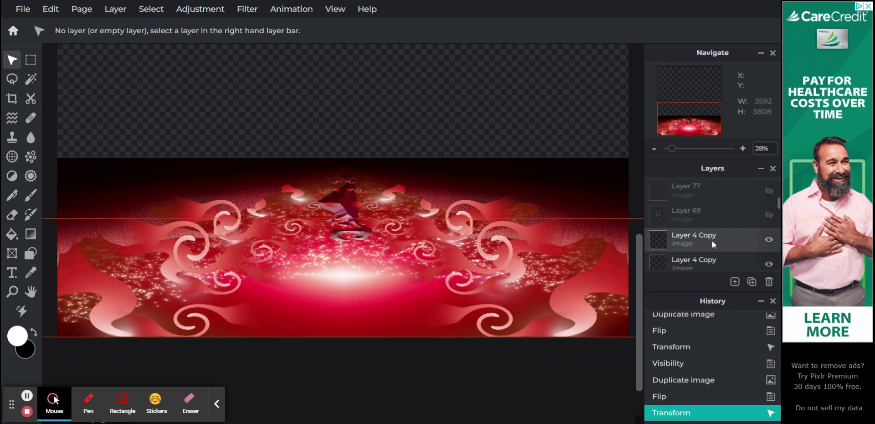
{"action": "left_click", "coordinate": [729, 220]}
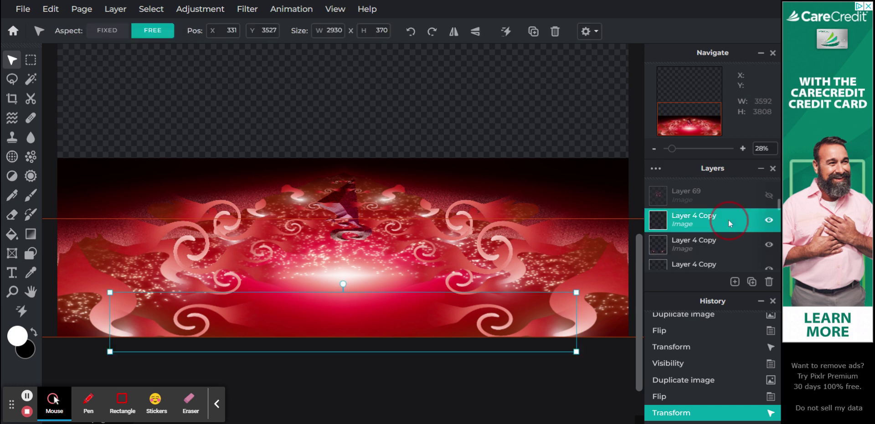
{"action": "scroll", "coordinate": [728, 220], "scroll_direction": "down", "scroll_amount": 1}
{"action": "scroll", "coordinate": [729, 220], "scroll_direction": "down", "scroll_amount": 1}
{"action": "left_click", "coordinate": [737, 207]}
{"action": "left_click", "coordinate": [768, 207]}
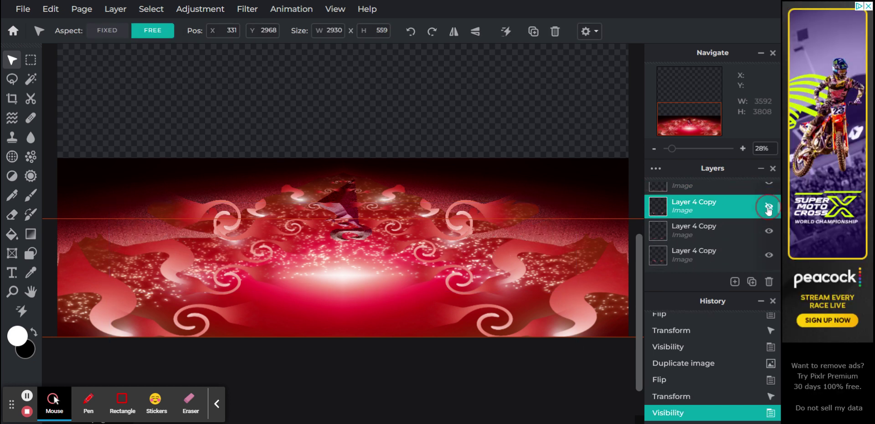
{"action": "left_click", "coordinate": [728, 261]}
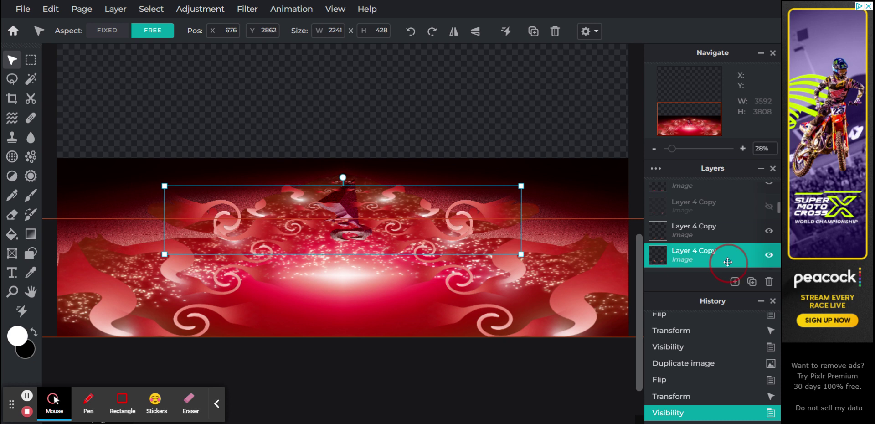
{"action": "left_click", "coordinate": [768, 256]}
Make the hidden Layer 69 with the floating ornaments visible.
{"action": "scroll", "coordinate": [717, 212], "scroll_direction": "down", "scroll_amount": 3}
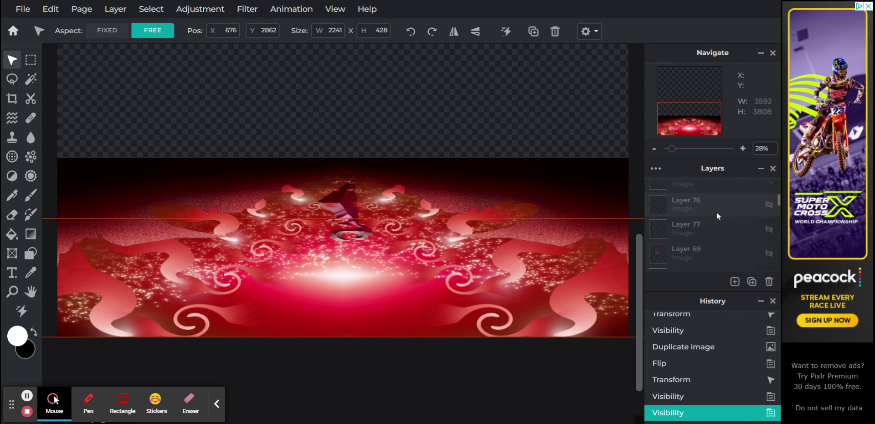
{"action": "left_click", "coordinate": [715, 250]}
{"action": "left_click", "coordinate": [769, 256]}
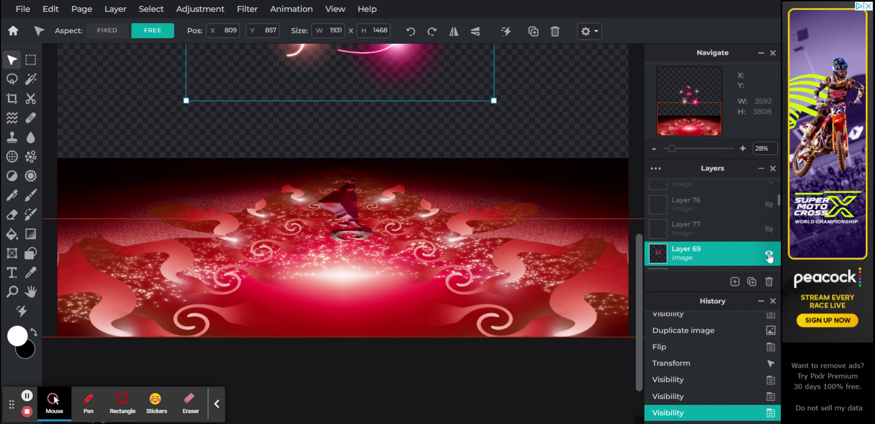
{"action": "left_click_drag", "start_coordinate": [672, 149], "coordinate": [669, 150]}
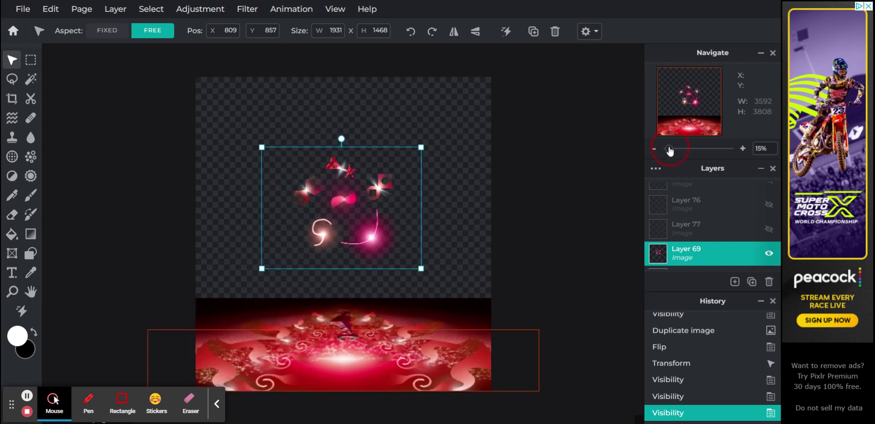
{"action": "left_click", "coordinate": [556, 196]}
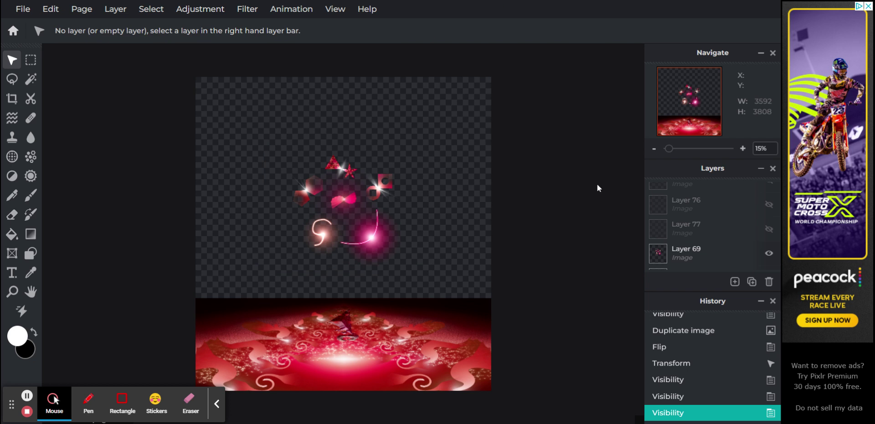
Duplicate Layer 69 and flip the copy vertically.
{"action": "left_click", "coordinate": [702, 250]}
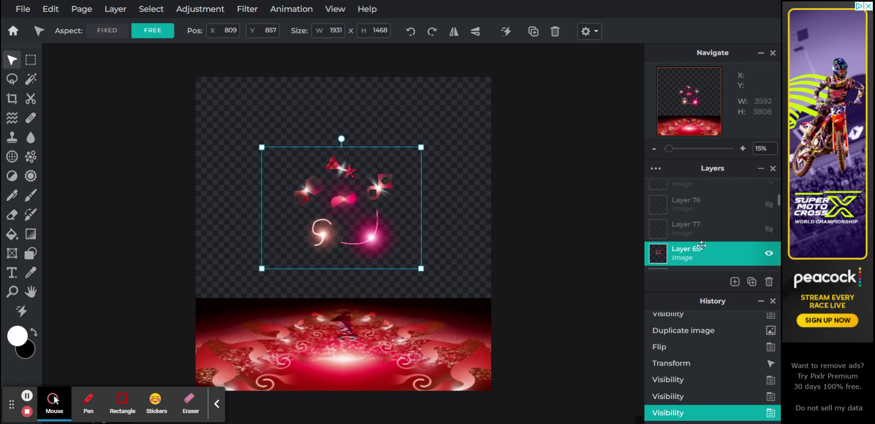
{"action": "key", "text": "ctrl+j"}
{"action": "left_click", "coordinate": [475, 32]}
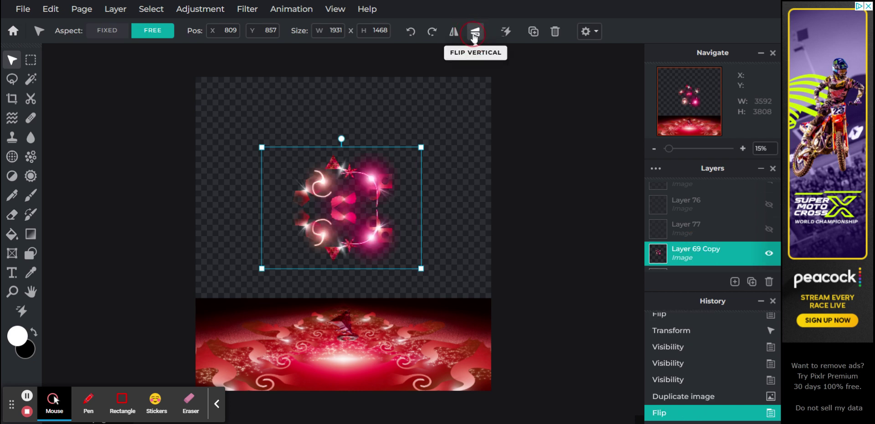
Move the flipped Layer 69 copy onto the red floor at X 842, Y 2985 and squash it to 1909 × 567 px.
{"action": "left_click_drag", "start_coordinate": [364, 219], "coordinate": [362, 350]}
{"action": "left_click_drag", "start_coordinate": [420, 280], "coordinate": [420, 345]}
{"action": "left_click_drag", "start_coordinate": [345, 374], "coordinate": [344, 353]}
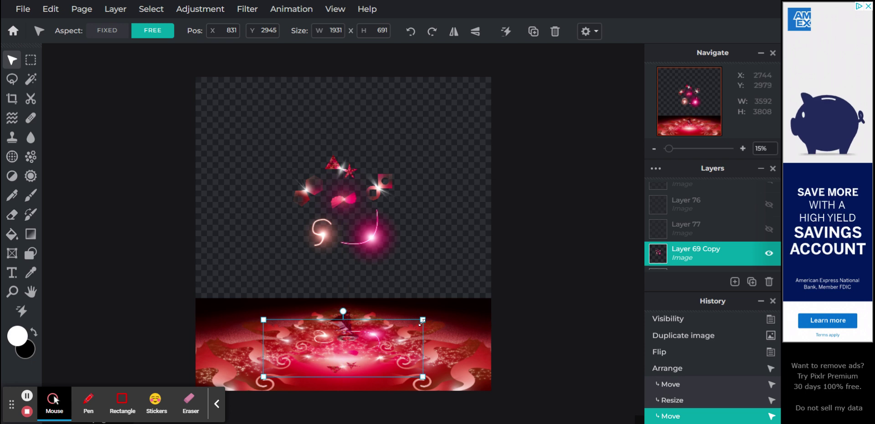
{"action": "left_click_drag", "start_coordinate": [422, 324], "coordinate": [423, 334]}
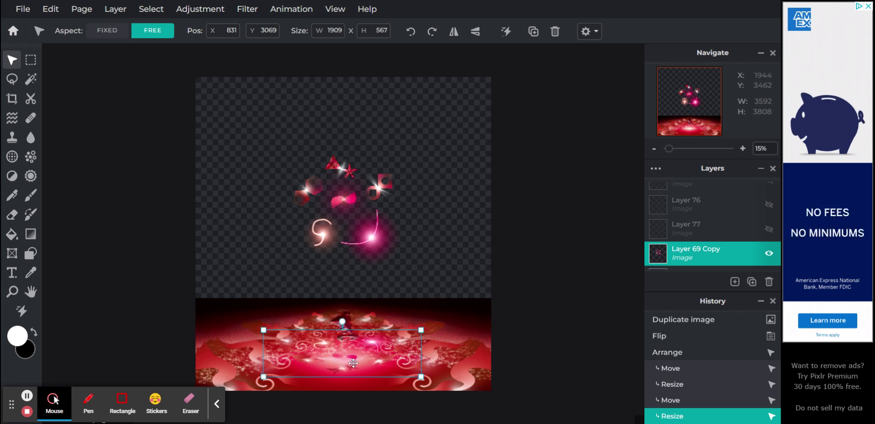
{"action": "left_click_drag", "start_coordinate": [348, 358], "coordinate": [351, 352]}
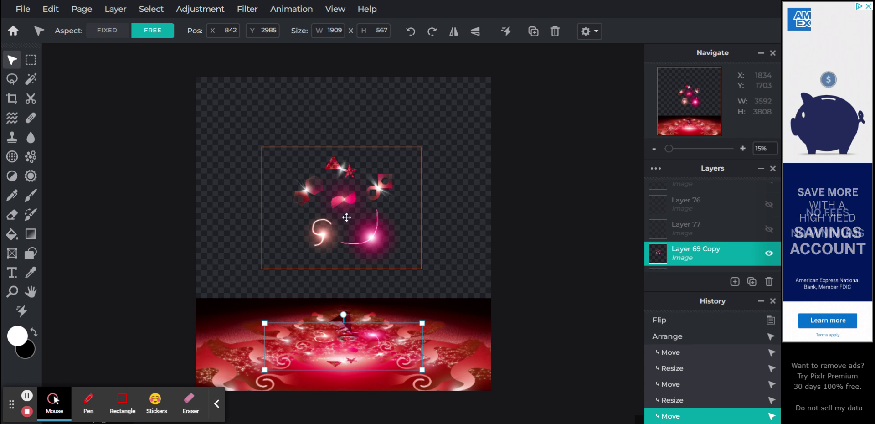
Resize the flipped Layer 69 copy to 1931 × 571 px and place it on the floor at X 809, Y 3036.
{"action": "left_click_drag", "start_coordinate": [401, 342], "coordinate": [421, 320]}
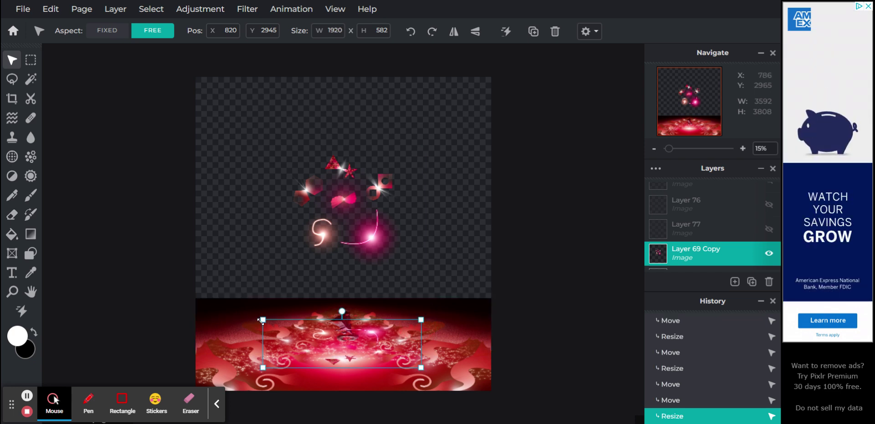
{"action": "left_click_drag", "start_coordinate": [263, 320], "coordinate": [262, 320]}
{"action": "left_click_drag", "start_coordinate": [374, 345], "coordinate": [374, 274]}
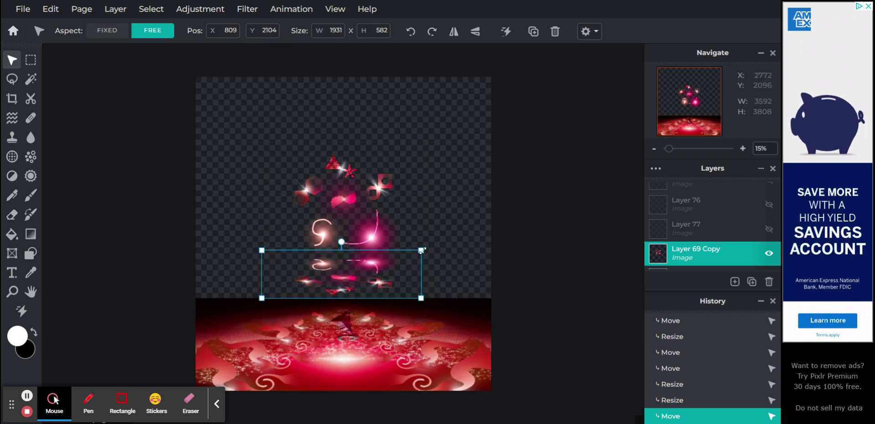
{"action": "left_click_drag", "start_coordinate": [421, 251], "coordinate": [379, 343]}
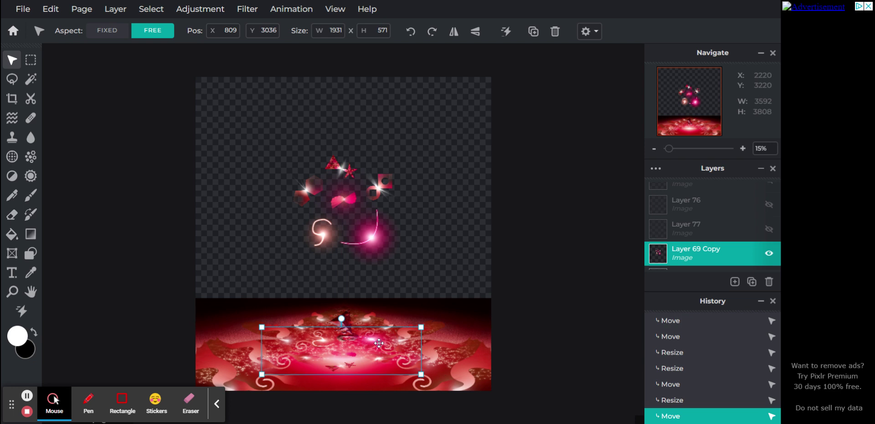
Nudge the flipped Layer 69 copy up to Y 2943.
{"action": "key", "text": "Up"}
{"action": "key", "text": "Up"}
{"action": "key", "text": "Up"}
{"action": "key", "text": "Up"}
{"action": "key", "text": "Up"}
{"action": "key", "text": "Up"}
{"action": "key", "text": "Up"}
{"action": "key", "text": "Up"}
{"action": "key", "text": "Up"}
{"action": "key", "text": "Up"}
{"action": "key", "text": "Up"}
{"action": "key", "text": "Up"}
{"action": "key", "text": "Up"}
{"action": "key", "text": "Up"}
{"action": "key", "text": "Up"}
{"action": "key", "text": "Up"}
{"action": "key", "text": "Up"}
{"action": "key", "text": "Up"}
{"action": "key", "text": "Up"}
{"action": "key", "text": "Up"}
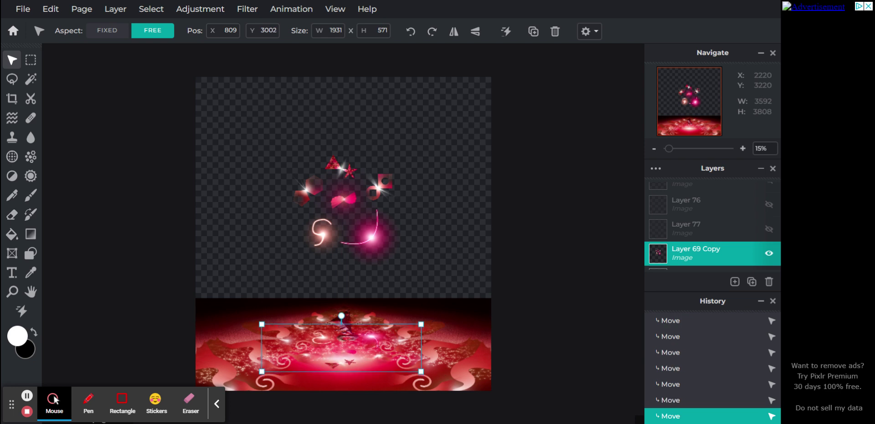
{"action": "key", "text": "Up"}
{"action": "key", "text": "Up"}
{"action": "key", "text": "Up"}
{"action": "key", "text": "Up"}
{"action": "key", "text": "Up"}
{"action": "key", "text": "Up"}
{"action": "key", "text": "Up"}
{"action": "key", "text": "Up"}
{"action": "key", "text": "Up"}
{"action": "key", "text": "Up"}
{"action": "key", "text": "Up"}
{"action": "key", "text": "Up"}
{"action": "key", "text": "Up"}
{"action": "key", "text": "Up"}
{"action": "key", "text": "Up"}
{"action": "key", "text": "Up"}
{"action": "key", "text": "Up"}
{"action": "key", "text": "Up"}
{"action": "key", "text": "Up"}
{"action": "key", "text": "Up"}
{"action": "key", "text": "Up"}
{"action": "key", "text": "Up"}
{"action": "key", "text": "Up"}
{"action": "key", "text": "Up"}
{"action": "key", "text": "Up"}
{"action": "key", "text": "Up"}
{"action": "key", "text": "Up"}
{"action": "key", "text": "Up"}
{"action": "key", "text": "Up"}
{"action": "key", "text": "Up"}
{"action": "key", "text": "Up"}
{"action": "key", "text": "Up"}
{"action": "key", "text": "Up"}
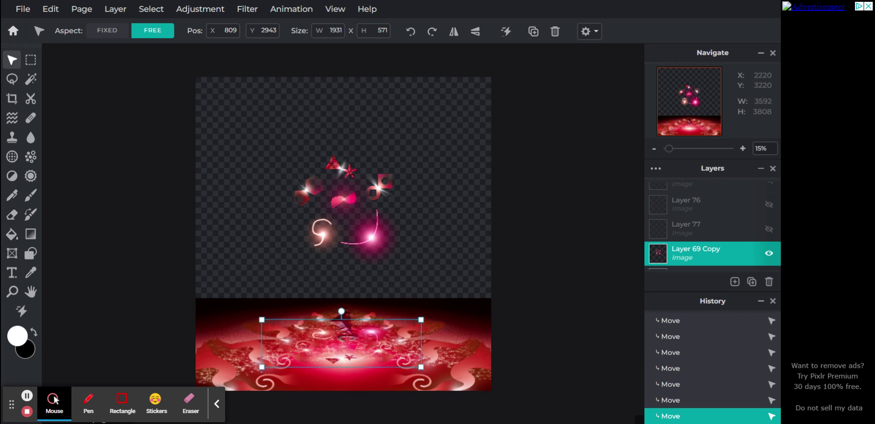
Stretch the flipped Layer 69 copy to 662 px high and nudge it to Y 2904.
{"action": "key", "text": "Down"}
{"action": "key", "text": "Down"}
{"action": "key", "text": "Down"}
{"action": "key", "text": "Down"}
{"action": "key", "text": "Down"}
{"action": "key", "text": "Down"}
{"action": "key", "text": "Down"}
{"action": "key", "text": "Down"}
{"action": "key", "text": "Down"}
{"action": "left_click_drag", "start_coordinate": [421, 368], "coordinate": [421, 375]}
{"action": "key", "text": "Up"}
{"action": "key", "text": "Up"}
{"action": "key", "text": "Up"}
{"action": "key", "text": "Up"}
{"action": "key", "text": "Up"}
{"action": "key", "text": "Up"}
{"action": "key", "text": "Up"}
{"action": "key", "text": "Up"}
{"action": "key", "text": "Up"}
{"action": "key", "text": "Up"}
{"action": "key", "text": "Up"}
{"action": "key", "text": "Up"}
{"action": "key", "text": "Up"}
{"action": "key", "text": "Up"}
{"action": "key", "text": "Up"}
{"action": "key", "text": "Up"}
{"action": "key", "text": "Up"}
{"action": "key", "text": "Up"}
{"action": "key", "text": "Up"}
{"action": "key", "text": "Up"}
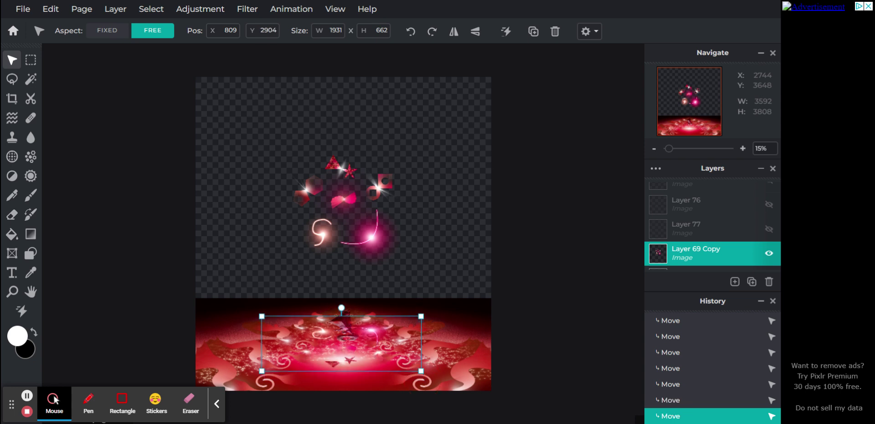
{"action": "left_click", "coordinate": [566, 352]}
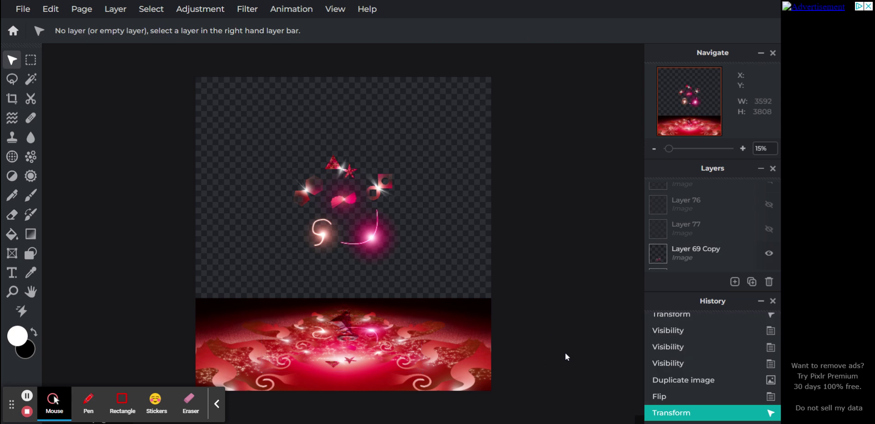
Lower the flipped Layer 69 copy to Y 2927.
{"action": "left_click", "coordinate": [692, 253]}
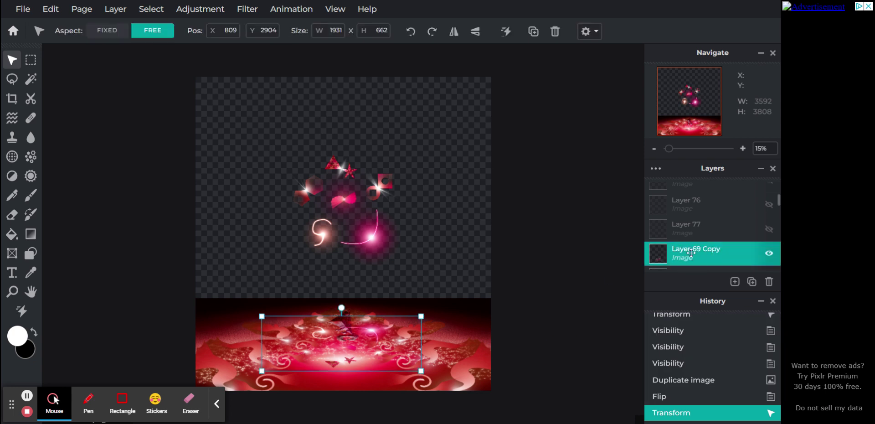
{"action": "key", "text": "Down"}
{"action": "key", "text": "Down"}
{"action": "key", "text": "Down"}
{"action": "key", "text": "Down"}
{"action": "key", "text": "Down"}
{"action": "key", "text": "Down"}
{"action": "key", "text": "Down"}
{"action": "key", "text": "Down"}
{"action": "key", "text": "Down"}
{"action": "key", "text": "Down"}
{"action": "key", "text": "Down"}
{"action": "key", "text": "Down"}
{"action": "key", "text": "Down"}
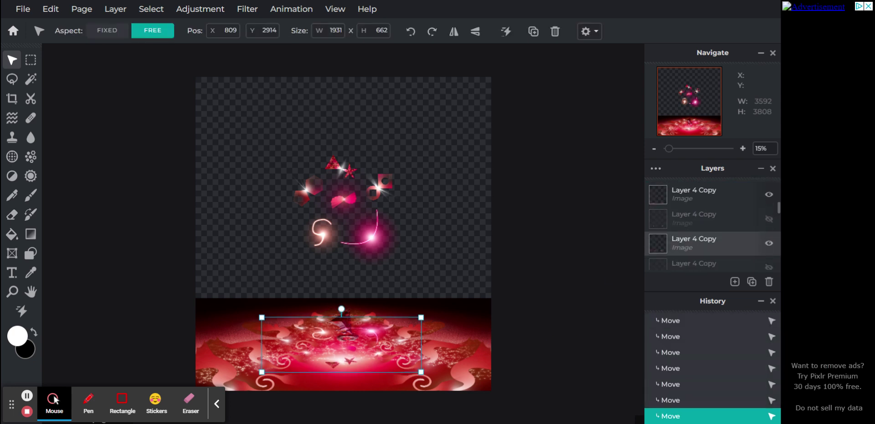
{"action": "key", "text": "Down"}
{"action": "key", "text": "Down"}
{"action": "key", "text": "Down"}
{"action": "key", "text": "Down"}
{"action": "key", "text": "Down"}
{"action": "key", "text": "Down"}
{"action": "key", "text": "Down"}
{"action": "key", "text": "Down"}
{"action": "key", "text": "Down"}
{"action": "key", "text": "Down"}
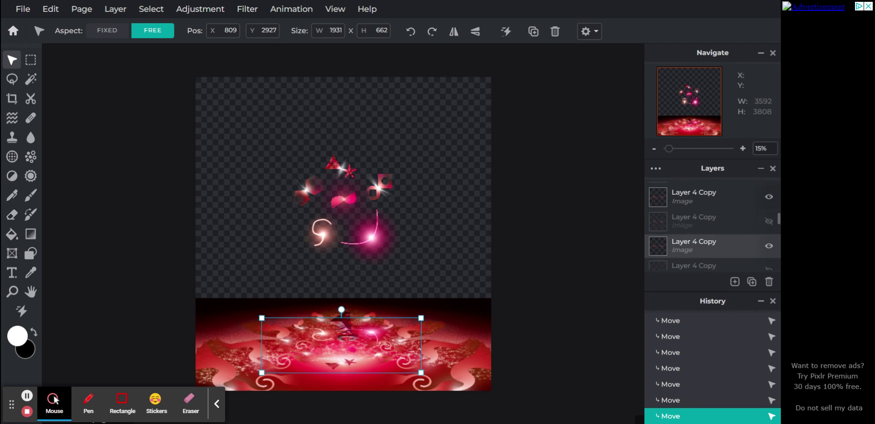
Hide the original Layer 69, leaving its flipped copy shown on the floor.
{"action": "scroll", "coordinate": [712, 223], "scroll_direction": "up", "scroll_amount": 5}
{"action": "scroll", "coordinate": [712, 224], "scroll_direction": "down", "scroll_amount": 2}
{"action": "scroll", "coordinate": [753, 237], "scroll_direction": "down", "scroll_amount": 2}
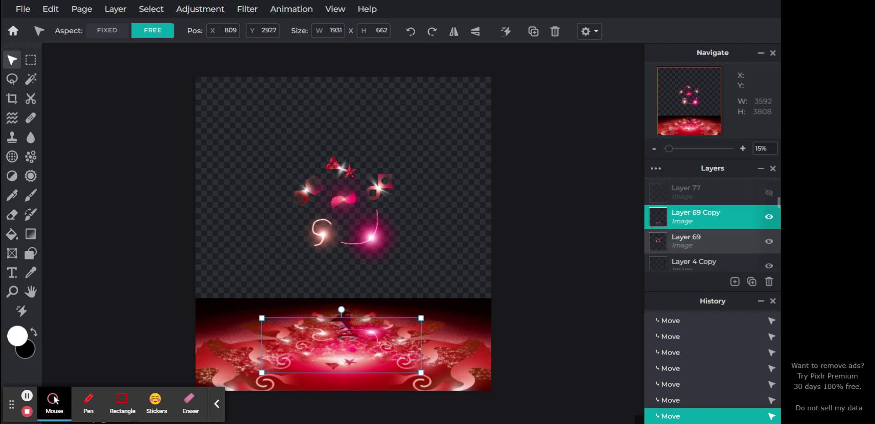
{"action": "left_click", "coordinate": [769, 244]}
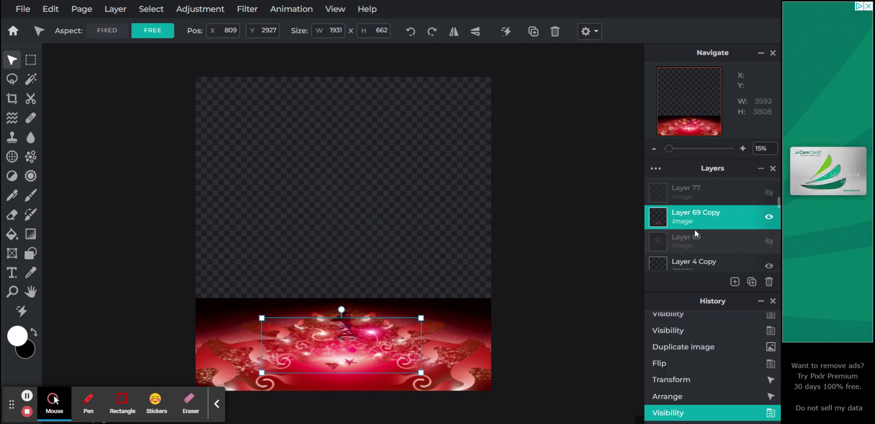
{"action": "scroll", "coordinate": [697, 267], "scroll_direction": "up", "scroll_amount": 3}
{"action": "left_click", "coordinate": [712, 264]}
{"action": "left_click", "coordinate": [770, 260]}
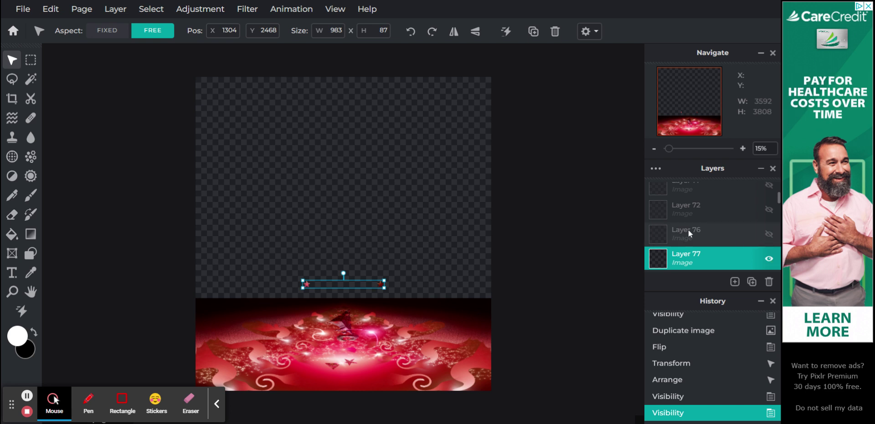
{"action": "left_click_drag", "start_coordinate": [668, 150], "coordinate": [680, 124]}
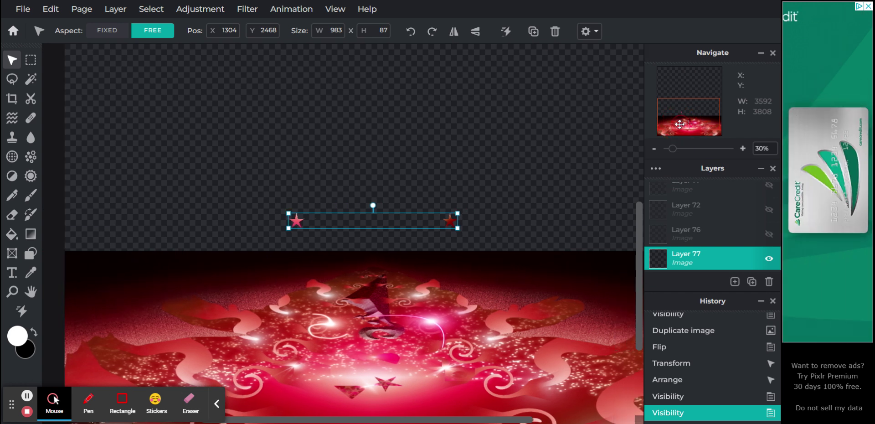
{"action": "left_click", "coordinate": [679, 401]}
Revert the showing of Layer 77 and merge all visible floor layers from the flipped Layer 69 copy's settings.
{"action": "scroll", "coordinate": [713, 222], "scroll_direction": "down", "scroll_amount": 3}
{"action": "left_click", "coordinate": [713, 222]}
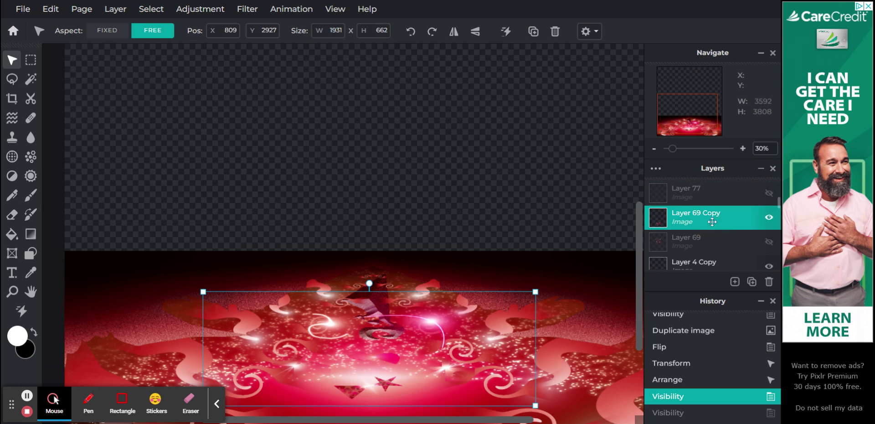
{"action": "double_click", "coordinate": [712, 222]}
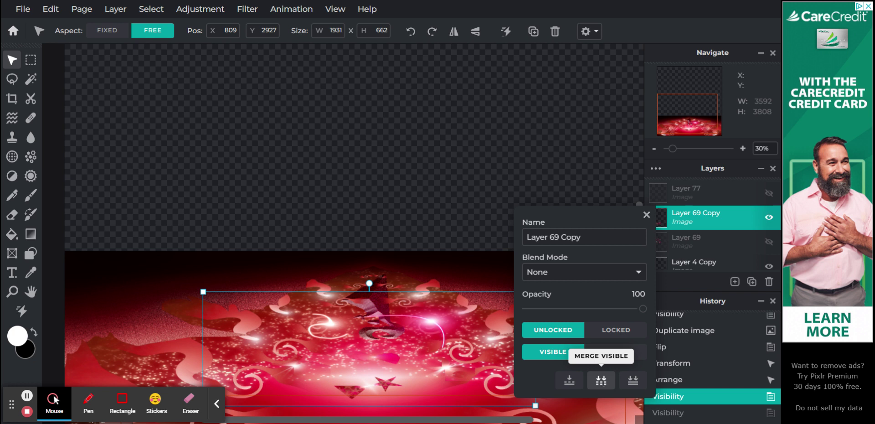
{"action": "left_click", "coordinate": [602, 381]}
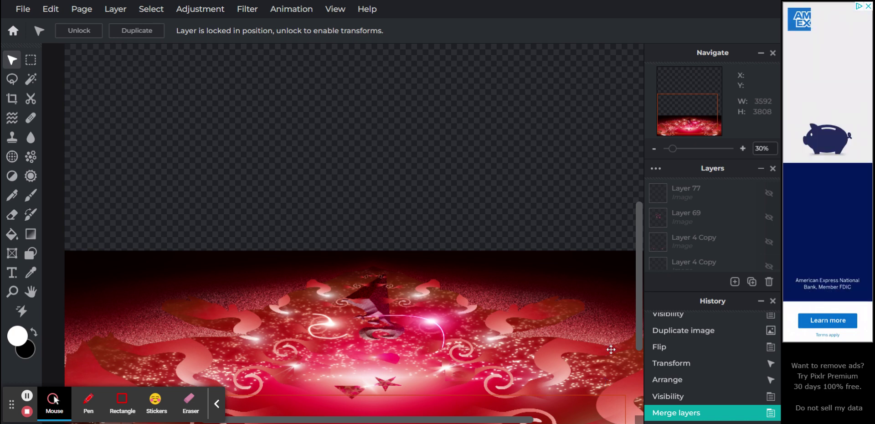
Unlock the merged Layer 1 Copy that holds the red floor.
{"action": "left_click_drag", "start_coordinate": [671, 149], "coordinate": [670, 155]}
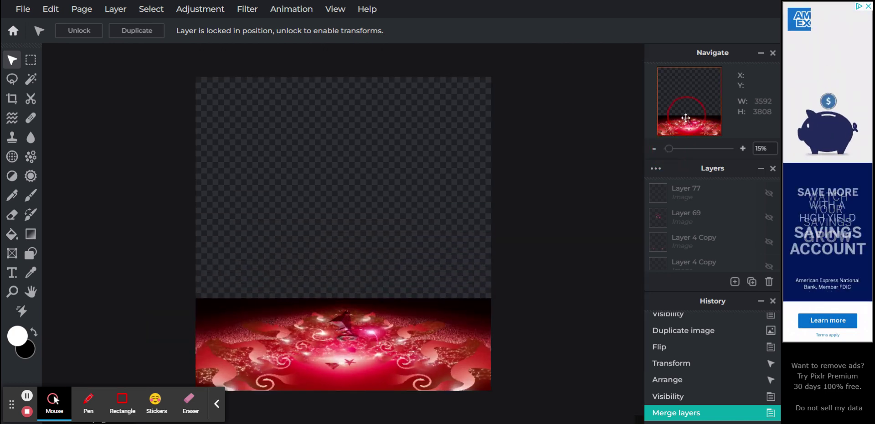
{"action": "scroll", "coordinate": [682, 267], "scroll_direction": "down", "scroll_amount": 5}
{"action": "scroll", "coordinate": [683, 272], "scroll_direction": "down", "scroll_amount": 2}
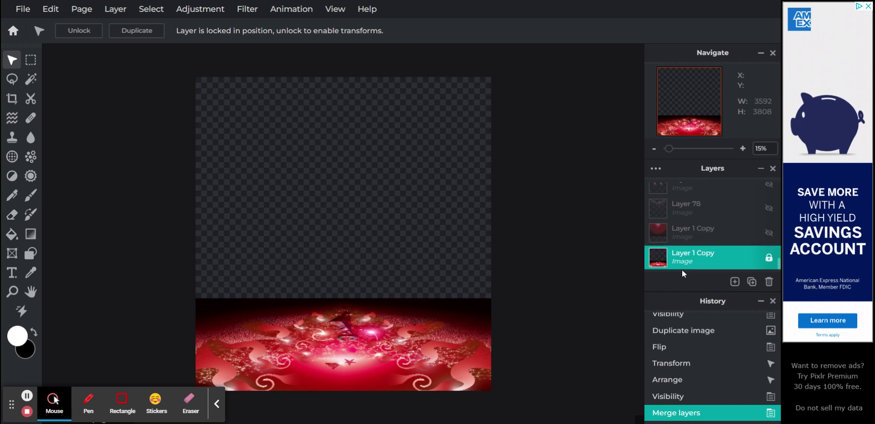
{"action": "left_click", "coordinate": [769, 259]}
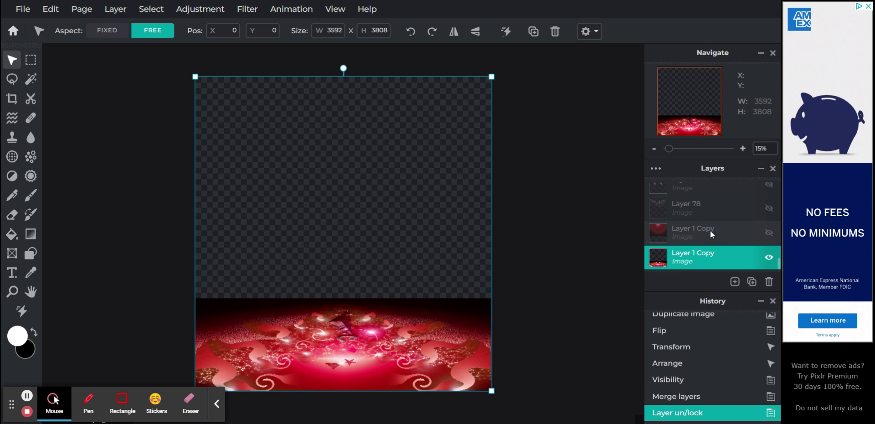
Find the hidden Layer 77 in the layer stack and show its pair of small stars.
{"action": "scroll", "coordinate": [711, 231], "scroll_direction": "up", "scroll_amount": 5}
{"action": "scroll", "coordinate": [710, 230], "scroll_direction": "up", "scroll_amount": 3}
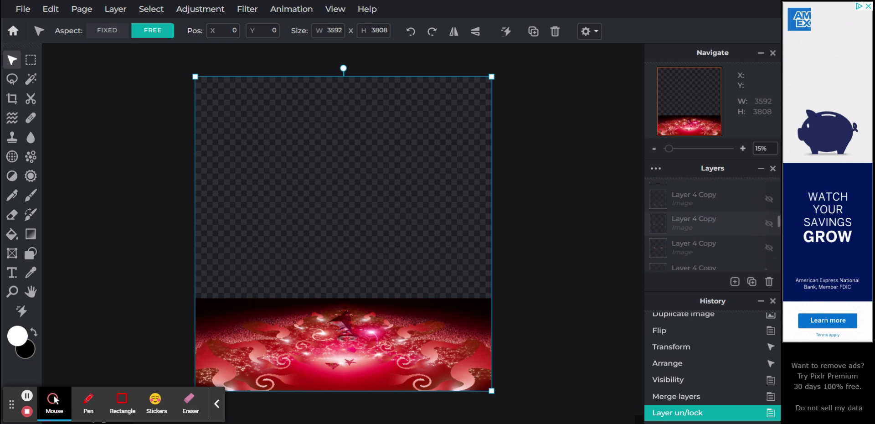
{"action": "scroll", "coordinate": [710, 226], "scroll_direction": "up", "scroll_amount": 1}
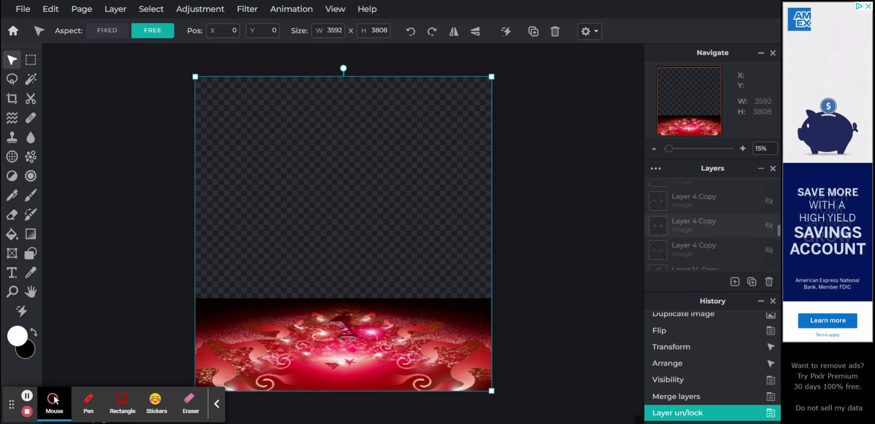
{"action": "scroll", "coordinate": [710, 226], "scroll_direction": "up", "scroll_amount": 2}
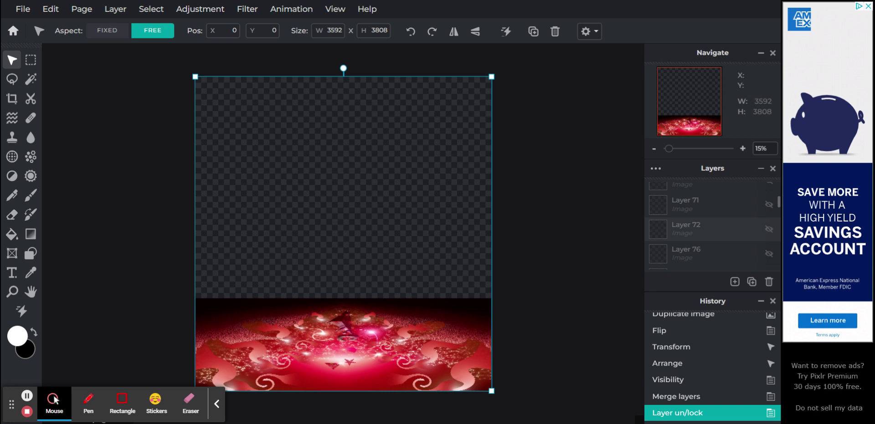
{"action": "scroll", "coordinate": [710, 226], "scroll_direction": "up", "scroll_amount": 3}
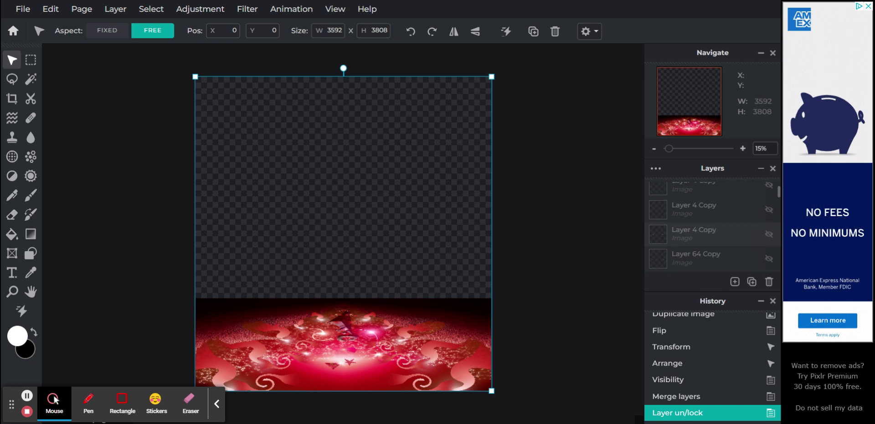
{"action": "scroll", "coordinate": [710, 225], "scroll_direction": "down", "scroll_amount": 3}
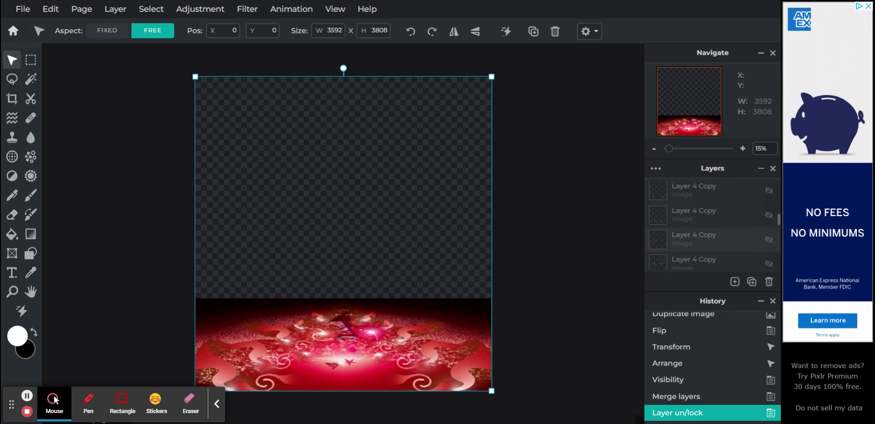
{"action": "left_click", "coordinate": [711, 232]}
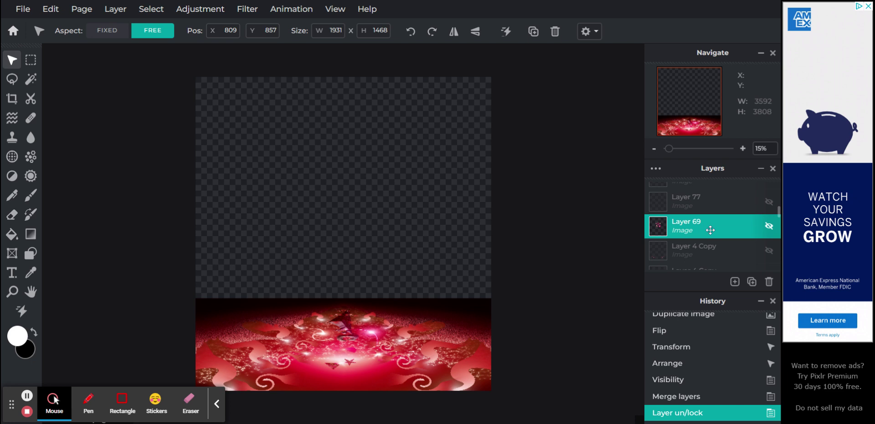
{"action": "left_click", "coordinate": [721, 205]}
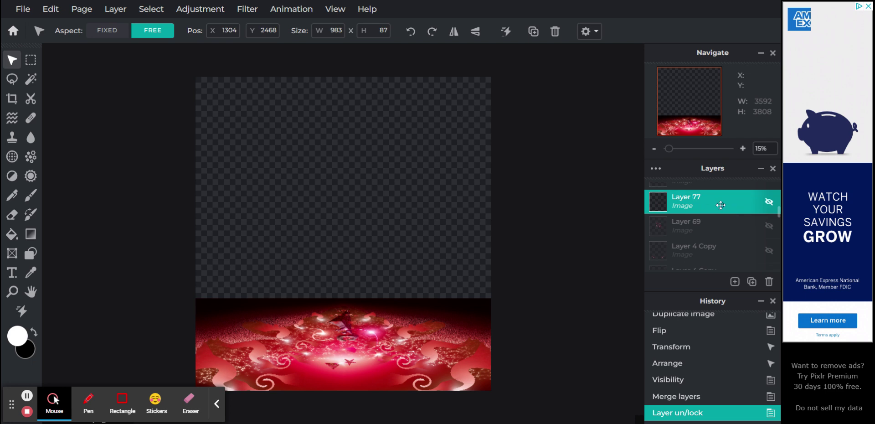
{"action": "left_click", "coordinate": [769, 202]}
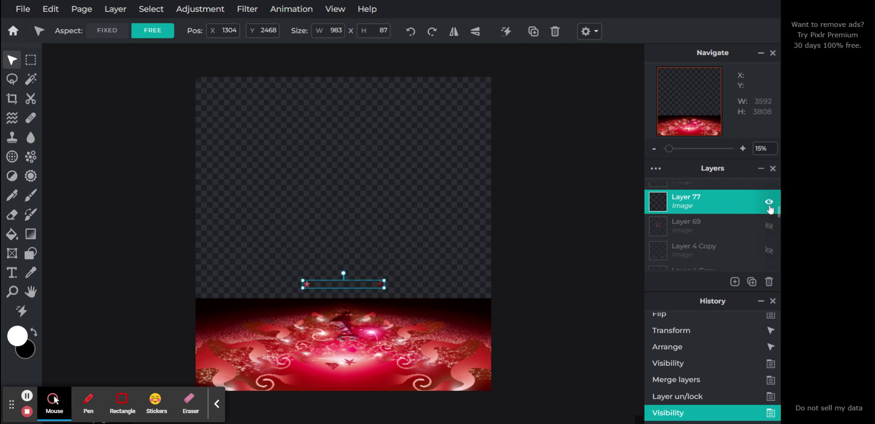
Create a vertically flipped copy of Layer 77 on the floor, squashed to 57 px high at X 1305, Y 2739.
{"action": "scroll", "coordinate": [733, 214], "scroll_direction": "up", "scroll_amount": 2}
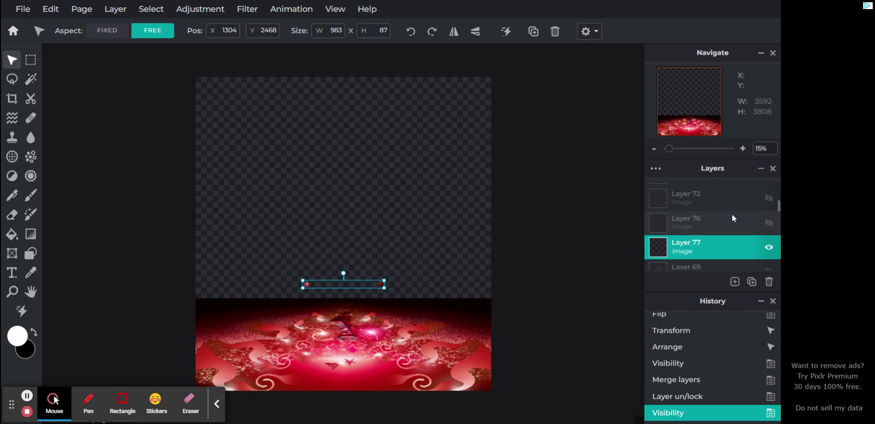
{"action": "left_click", "coordinate": [678, 151]}
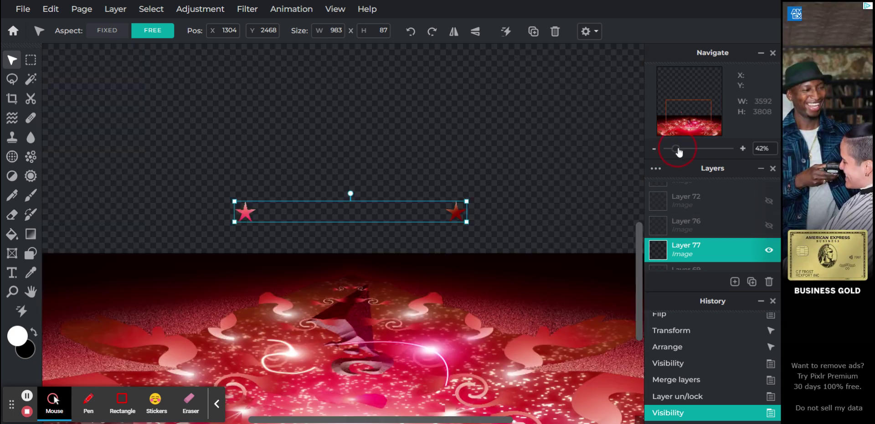
{"action": "left_click_drag", "start_coordinate": [678, 150], "coordinate": [682, 152]}
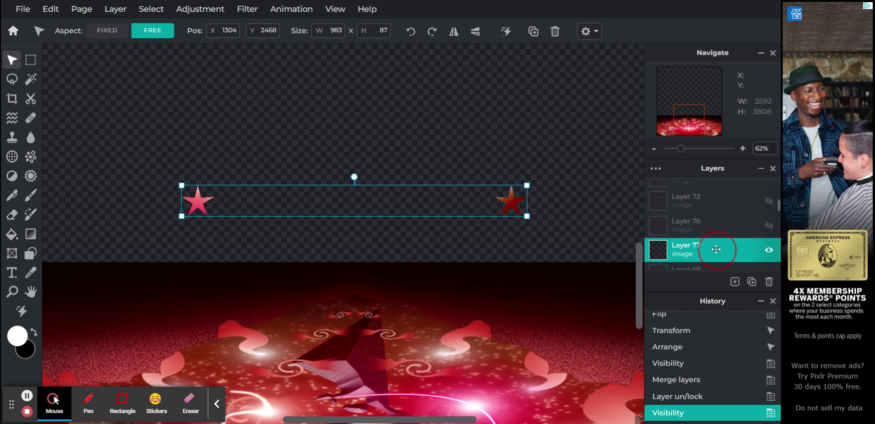
{"action": "key", "text": "ctrl+j"}
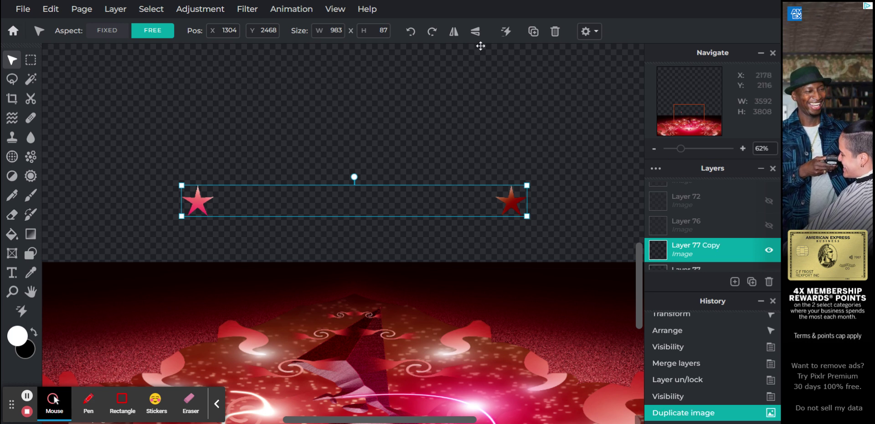
{"action": "left_click", "coordinate": [475, 32]}
{"action": "left_click_drag", "start_coordinate": [510, 203], "coordinate": [513, 287]}
Hide the original Layer 77, leaving its flipped copy shown on the floor.
{"action": "scroll", "coordinate": [700, 232], "scroll_direction": "down", "scroll_amount": 1}
{"action": "scroll", "coordinate": [701, 232], "scroll_direction": "up", "scroll_amount": 2}
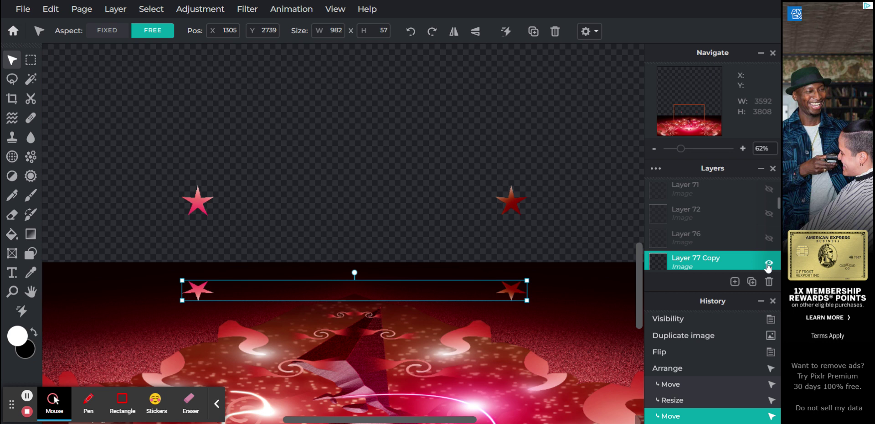
{"action": "scroll", "coordinate": [747, 237], "scroll_direction": "down", "scroll_amount": 2}
{"action": "left_click", "coordinate": [768, 249]}
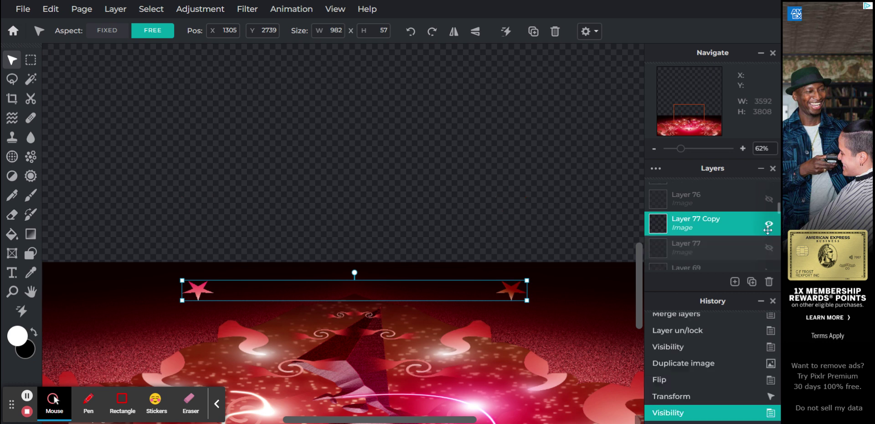
Show Layer 76 with its pair of medium stars and select it.
{"action": "left_click", "coordinate": [769, 200]}
{"action": "left_click", "coordinate": [736, 200]}
{"action": "left_click_drag", "start_coordinate": [682, 151], "coordinate": [676, 150]}
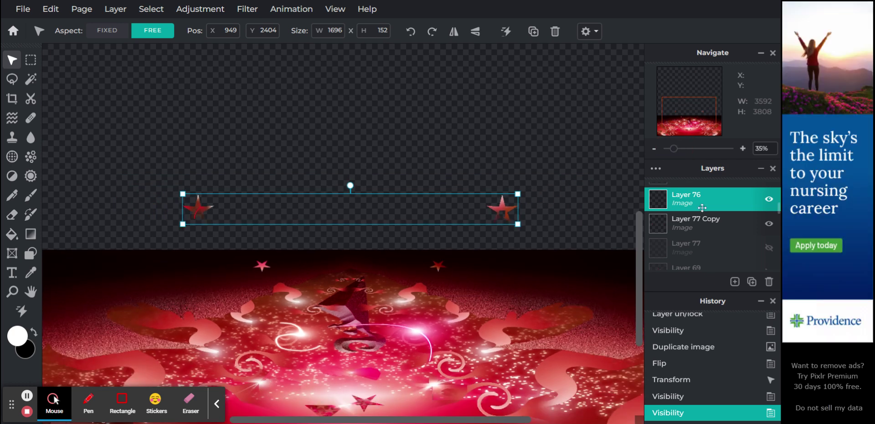
{"action": "scroll", "coordinate": [702, 205], "scroll_direction": "up", "scroll_amount": 2}
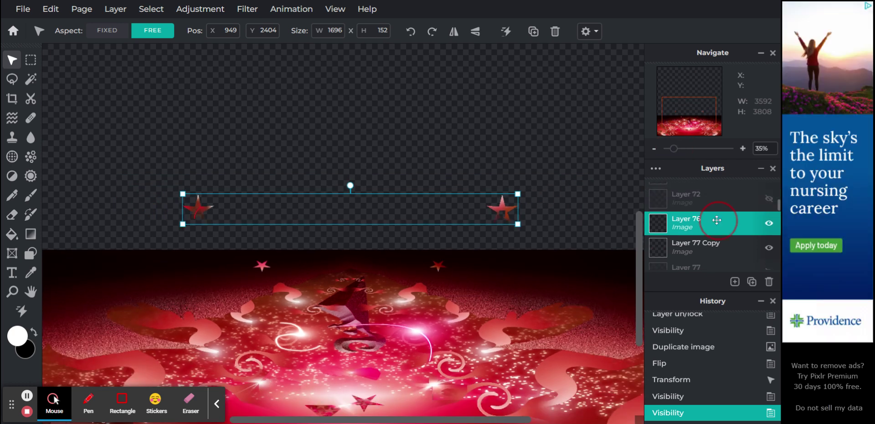
Create a vertically flipped copy of Layer 76 on the floor, squashed to 113 px high at X 948, Y 2739.
{"action": "key", "text": "ctrl+j"}
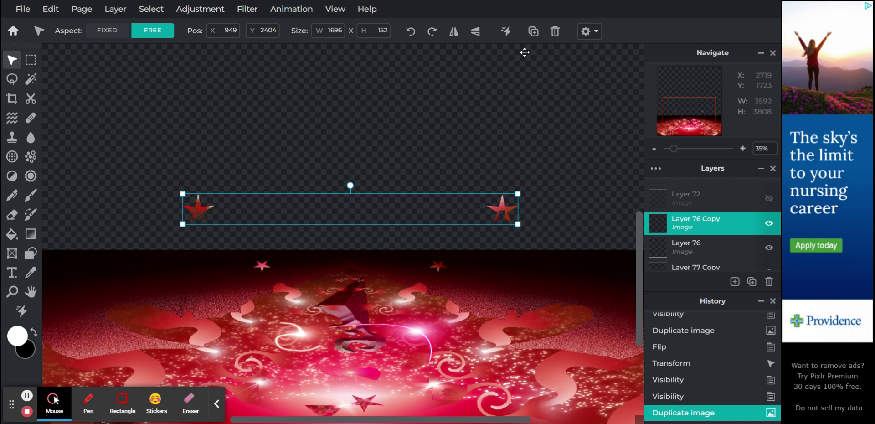
{"action": "left_click", "coordinate": [476, 33]}
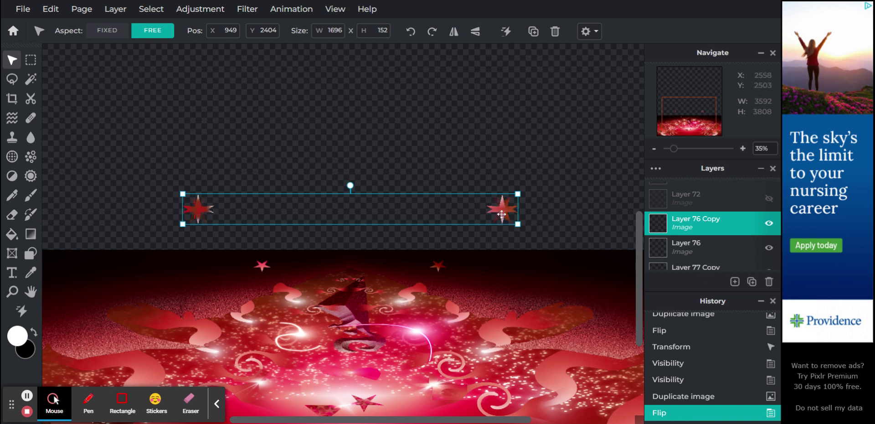
{"action": "left_click_drag", "start_coordinate": [502, 214], "coordinate": [502, 272]}
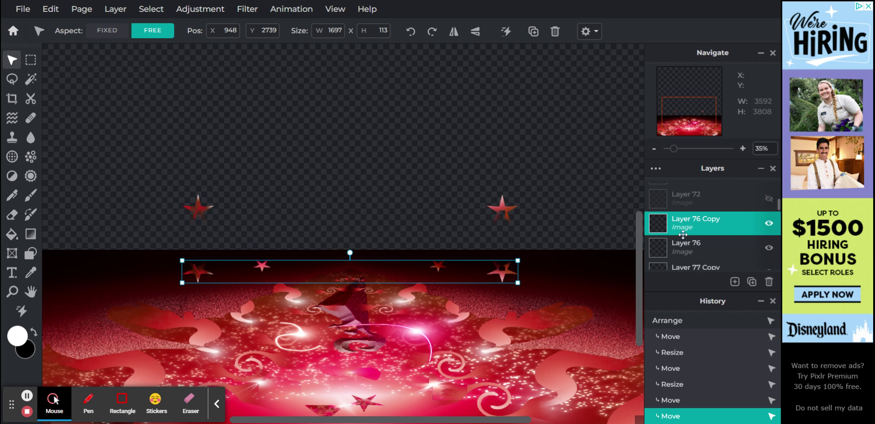
Show the original Layer 77 briefly to compare its stars with their reflection, and hide it again.
{"action": "scroll", "coordinate": [721, 253], "scroll_direction": "down", "scroll_amount": 1}
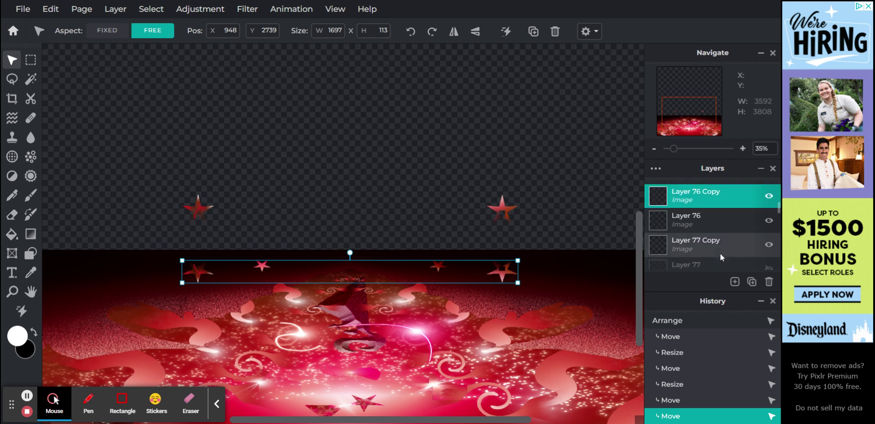
{"action": "scroll", "coordinate": [725, 246], "scroll_direction": "down", "scroll_amount": 1}
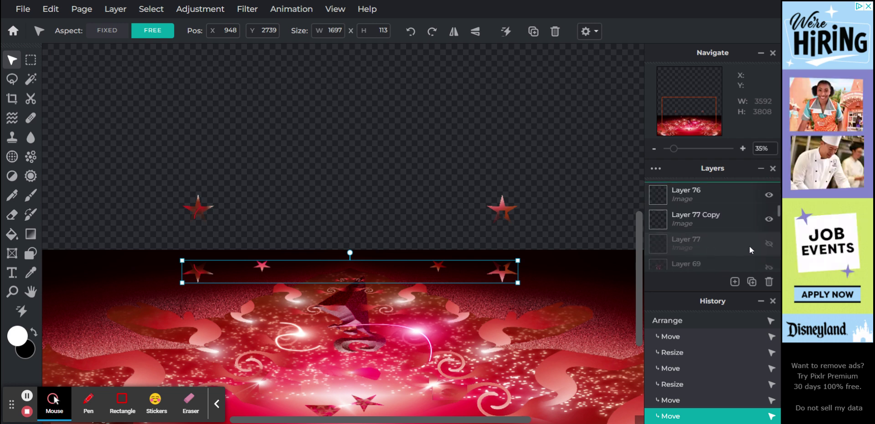
{"action": "left_click", "coordinate": [768, 245]}
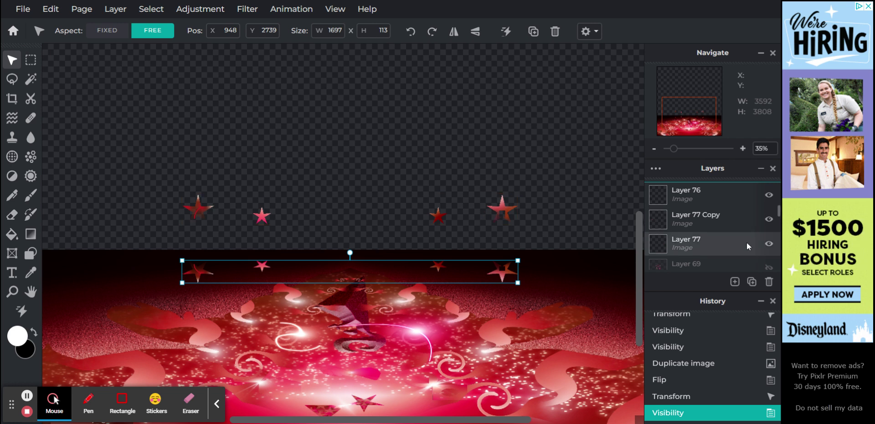
{"action": "left_click", "coordinate": [770, 246]}
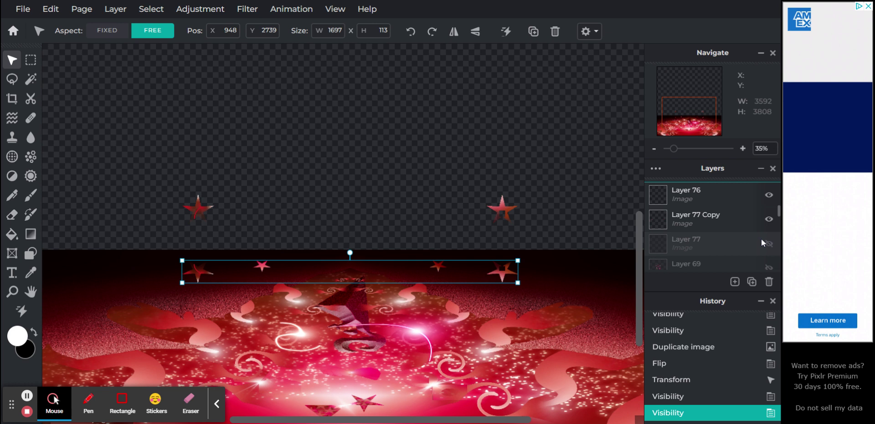
Hide the original Layer 76, leaving its flipped copy shown on the floor.
{"action": "left_click", "coordinate": [755, 225]}
{"action": "scroll", "coordinate": [756, 226], "scroll_direction": "up", "scroll_amount": 1}
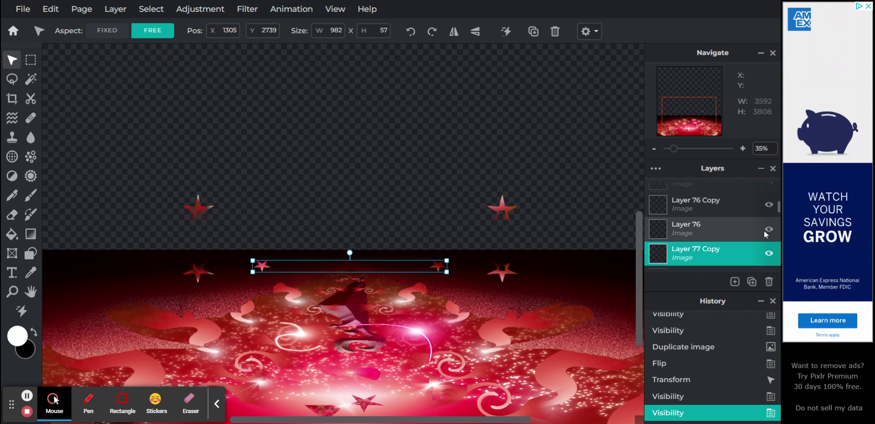
{"action": "left_click", "coordinate": [734, 229]}
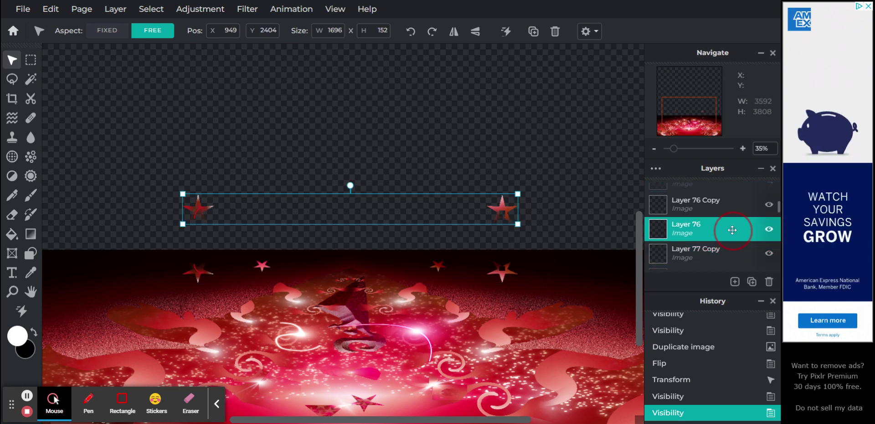
{"action": "left_click", "coordinate": [769, 231]}
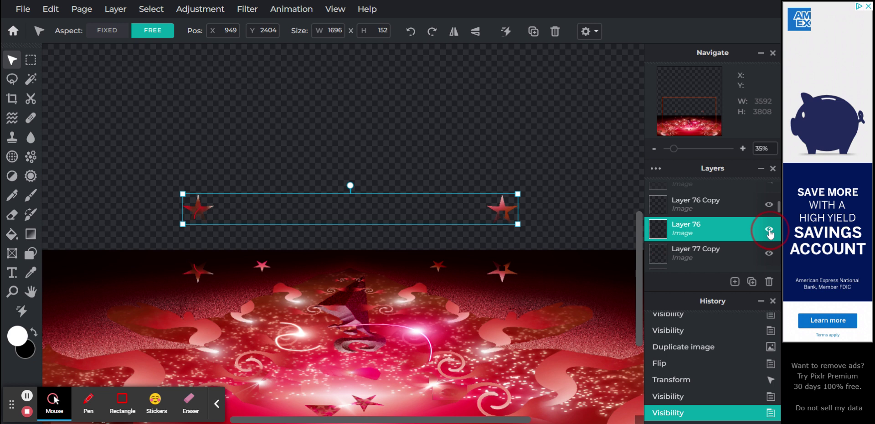
{"action": "left_click", "coordinate": [731, 209]}
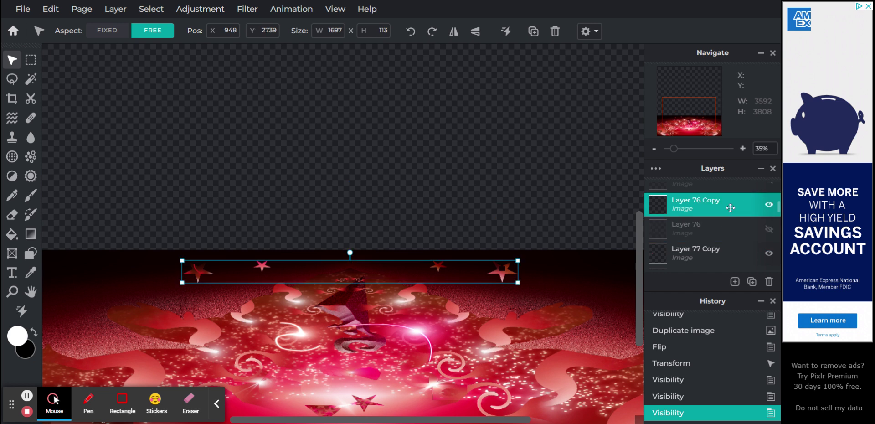
{"action": "left_click", "coordinate": [769, 205]}
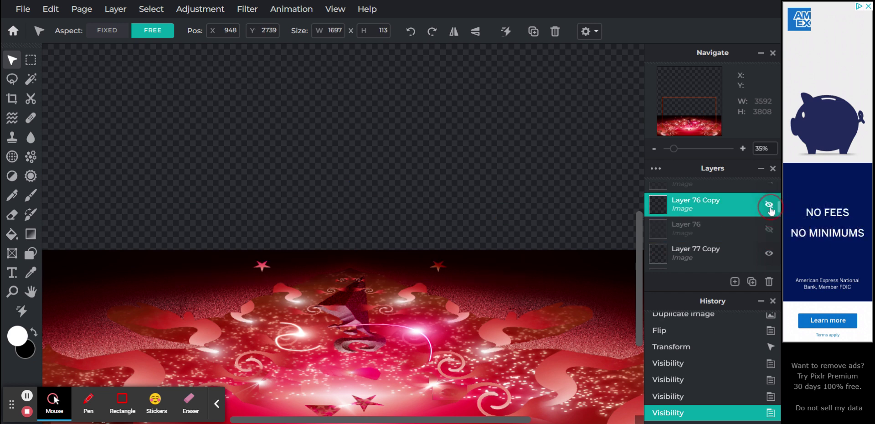
{"action": "left_click", "coordinate": [705, 396]}
Select Layer 72 and show its pair of large stars.
{"action": "scroll", "coordinate": [723, 251], "scroll_direction": "up", "scroll_amount": 1}
{"action": "scroll", "coordinate": [723, 250], "scroll_direction": "up", "scroll_amount": 1}
{"action": "left_click", "coordinate": [728, 239]}
{"action": "left_click", "coordinate": [769, 235]}
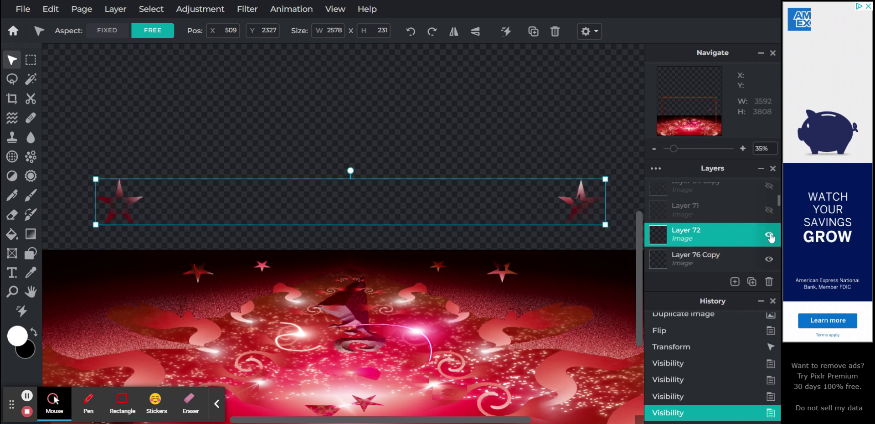
Create a vertically flipped copy of Layer 72 on the floor, squashed to 150 px high at X 506, Y 2796.
{"action": "left_click", "coordinate": [671, 151]}
{"action": "left_click_drag", "start_coordinate": [671, 153], "coordinate": [673, 155]}
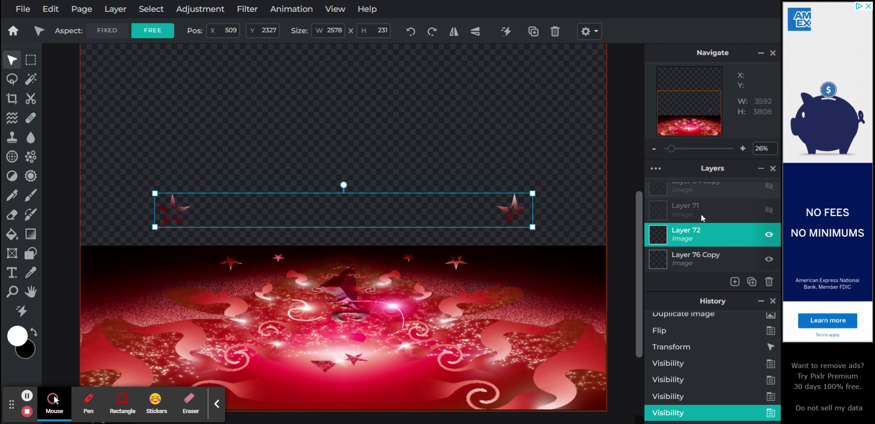
{"action": "key", "text": "ctrl+j"}
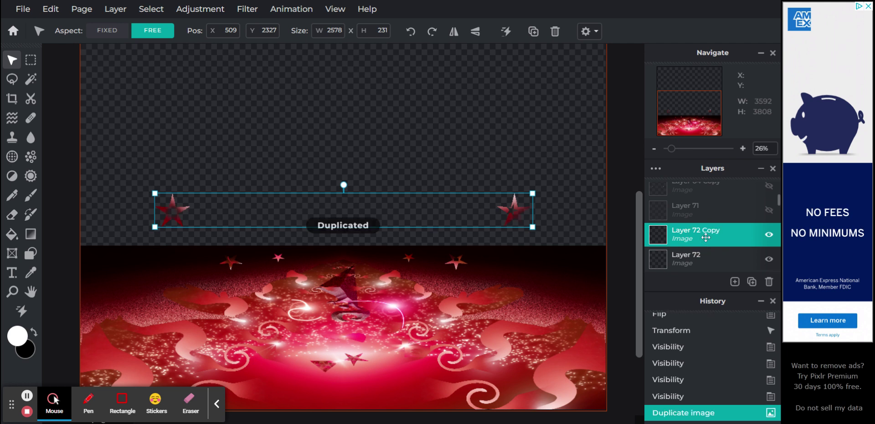
{"action": "left_click", "coordinate": [475, 32]}
{"action": "left_click_drag", "start_coordinate": [513, 211], "coordinate": [513, 273]}
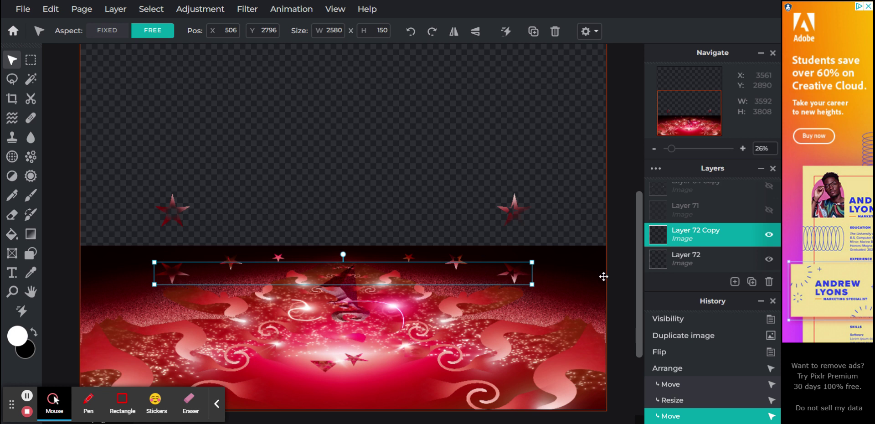
{"action": "left_click", "coordinate": [621, 281]}
Hide the original Layer 72, and select and show Layer 71 with the outermost pair of large stars.
{"action": "left_click", "coordinate": [714, 233]}
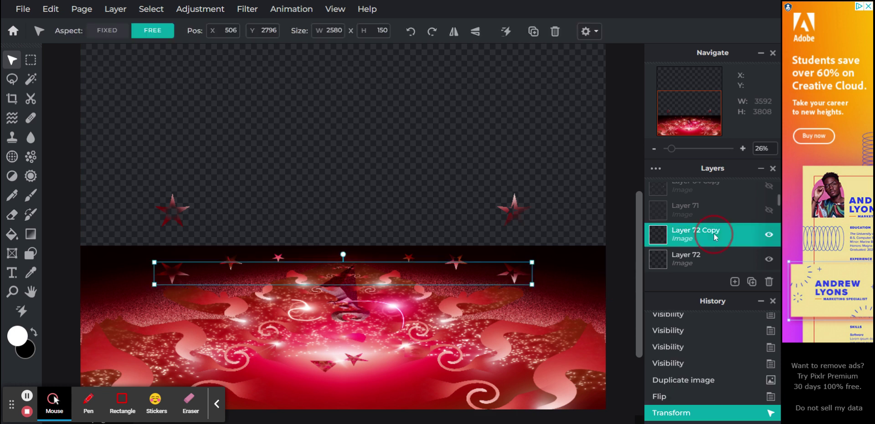
{"action": "left_click", "coordinate": [715, 254]}
{"action": "left_click", "coordinate": [770, 260]}
{"action": "left_click", "coordinate": [723, 206]}
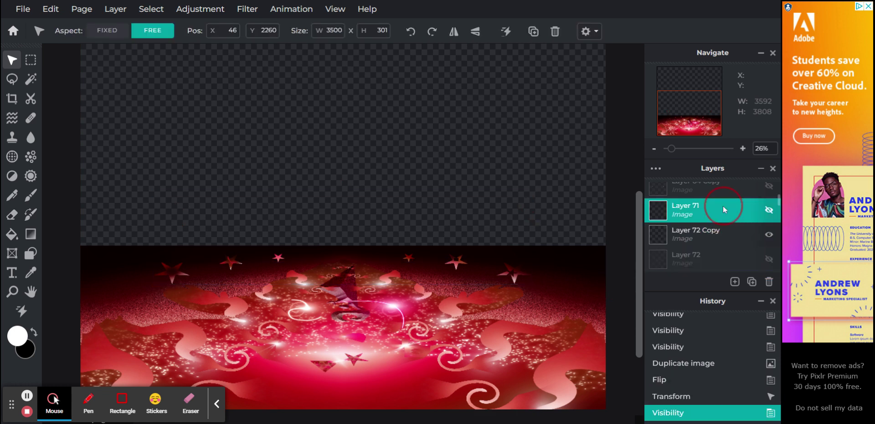
{"action": "left_click", "coordinate": [769, 211]}
{"action": "scroll", "coordinate": [698, 212], "scroll_direction": "up", "scroll_amount": 1}
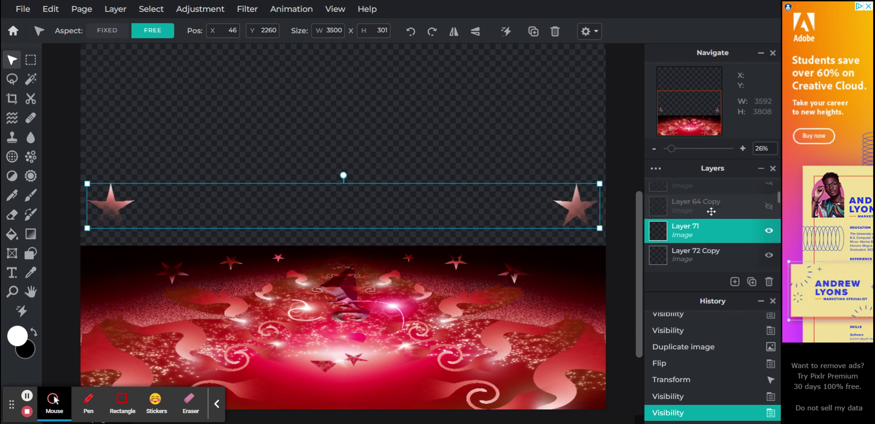
Create a vertically flipped copy of Layer 71 on the floor, squashed to 239 px high at X 46, Y 2872.
{"action": "key", "text": "ctrl+j"}
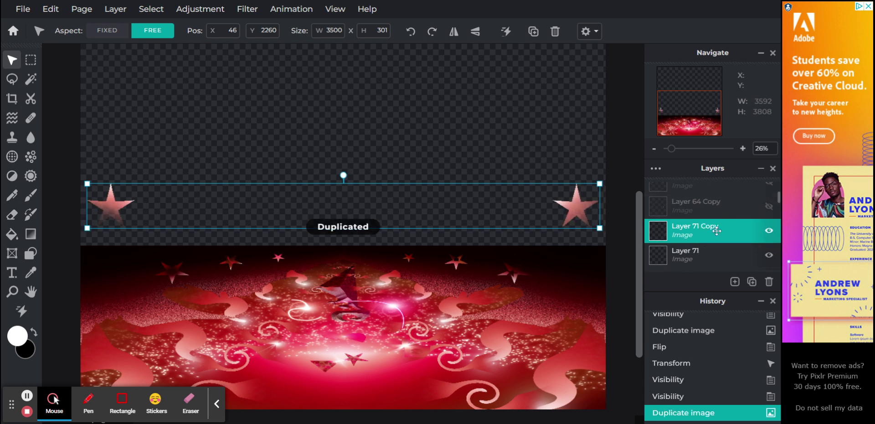
{"action": "left_click", "coordinate": [476, 33]}
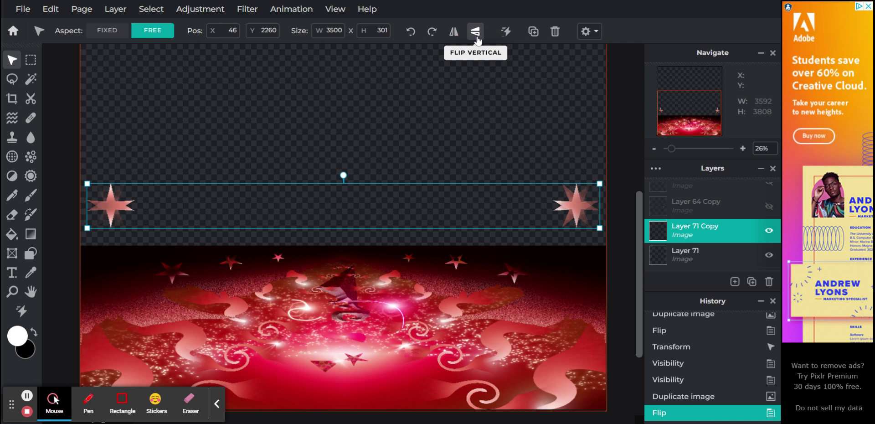
{"action": "left_click_drag", "start_coordinate": [577, 222], "coordinate": [600, 308]}
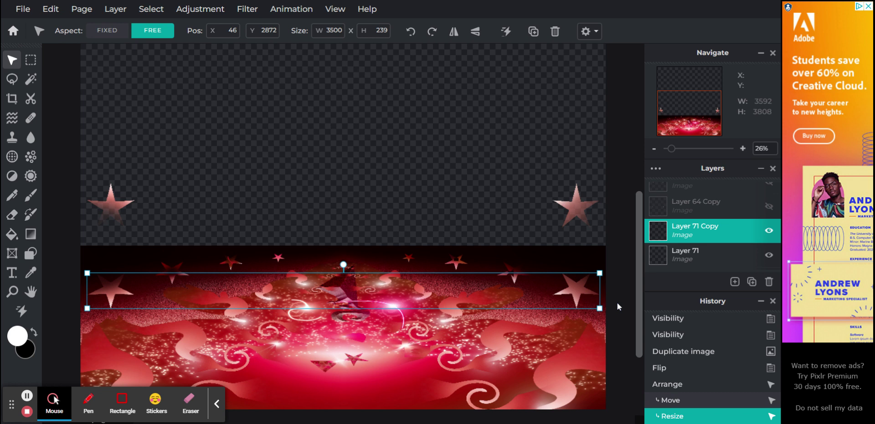
{"action": "left_click", "coordinate": [621, 302]}
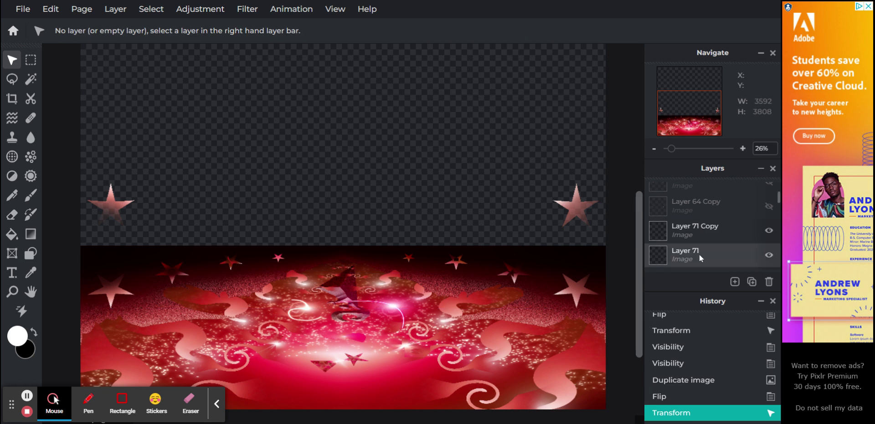
Hide the original Layer 71, leaving its flipped copy shown on the floor.
{"action": "scroll", "coordinate": [699, 254], "scroll_direction": "up", "scroll_amount": 1}
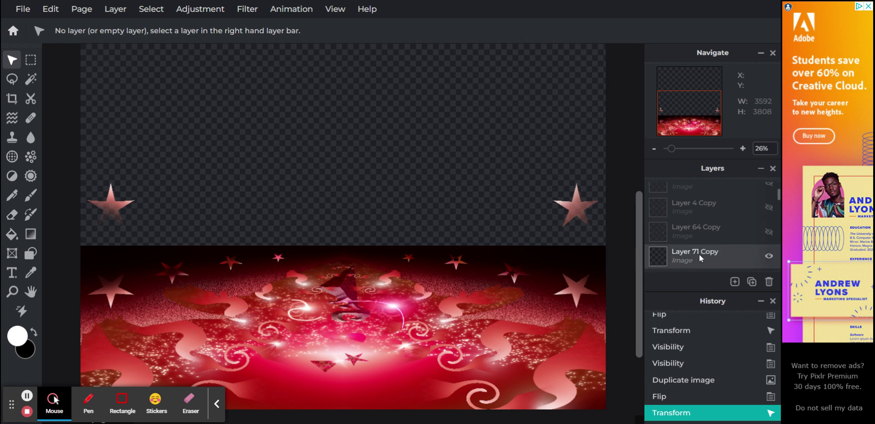
{"action": "scroll", "coordinate": [699, 253], "scroll_direction": "down", "scroll_amount": 1}
{"action": "left_click", "coordinate": [709, 239]}
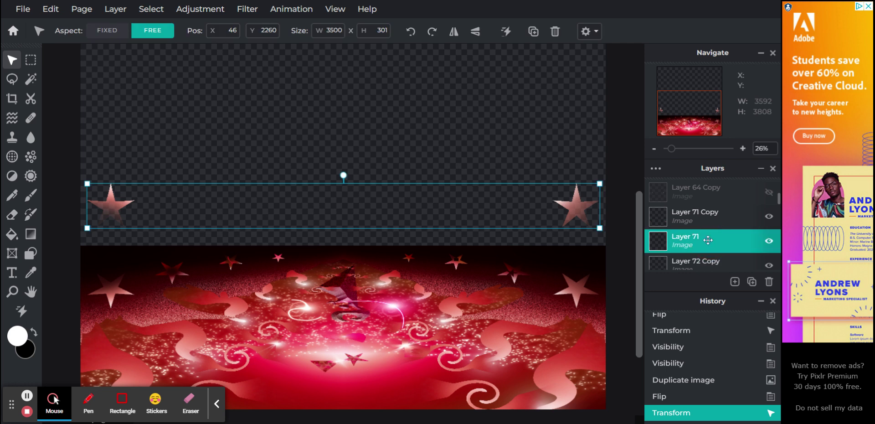
{"action": "left_click", "coordinate": [770, 241]}
{"action": "scroll", "coordinate": [719, 215], "scroll_direction": "up", "scroll_amount": 2}
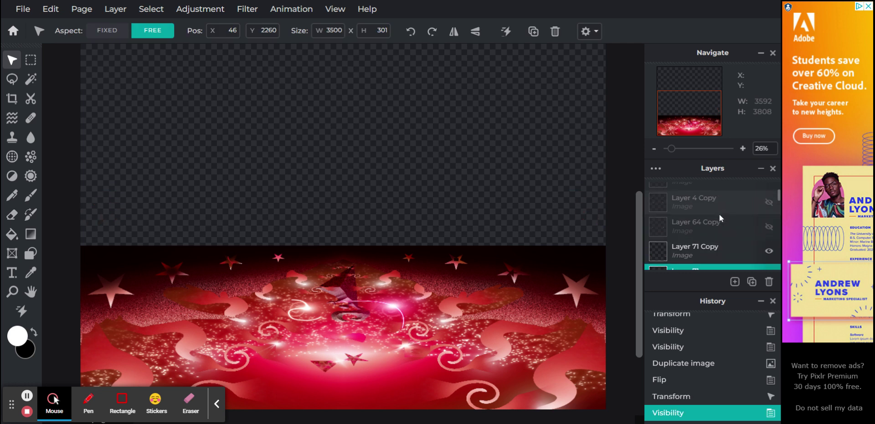
Check Layer 64 Copy briefly, leave it hidden, and show the Layer 4 Copy directly above it with its small swirl pair.
{"action": "left_click", "coordinate": [769, 231]}
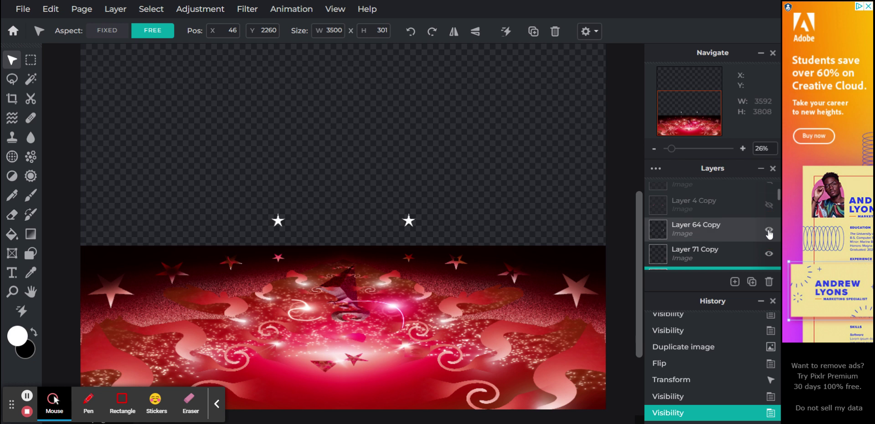
{"action": "left_click", "coordinate": [769, 232]}
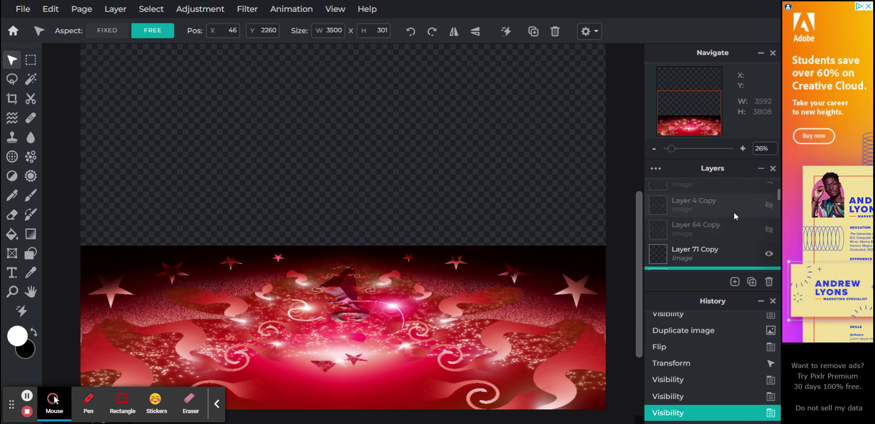
{"action": "left_click", "coordinate": [733, 215]}
{"action": "scroll", "coordinate": [734, 214], "scroll_direction": "up", "scroll_amount": 1}
{"action": "left_click", "coordinate": [769, 225]}
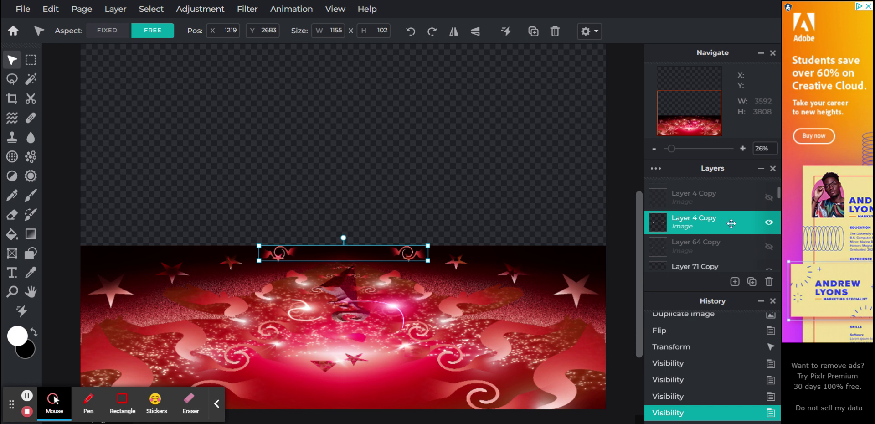
Create a vertically flipped copy of the small swirl pair, squashed to 57 px high at X 1219, Y 2843.
{"action": "key", "text": "ctrl+j"}
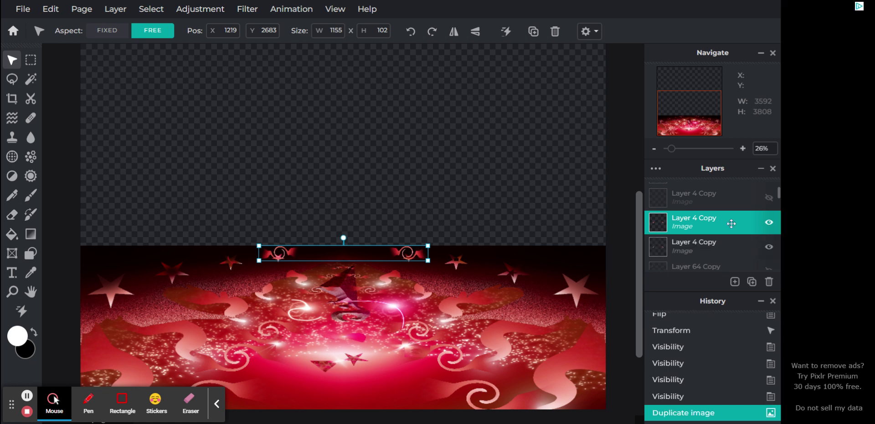
{"action": "left_click", "coordinate": [476, 32]}
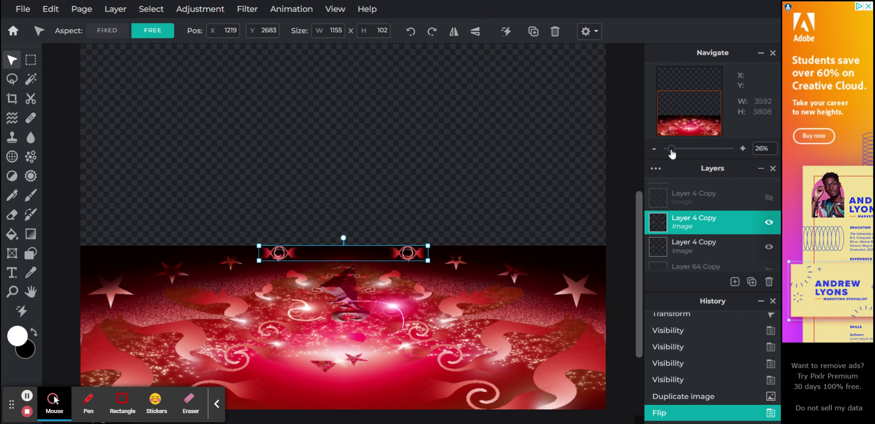
{"action": "left_click_drag", "start_coordinate": [672, 150], "coordinate": [680, 155]}
{"action": "left_click_drag", "start_coordinate": [683, 119], "coordinate": [683, 122]}
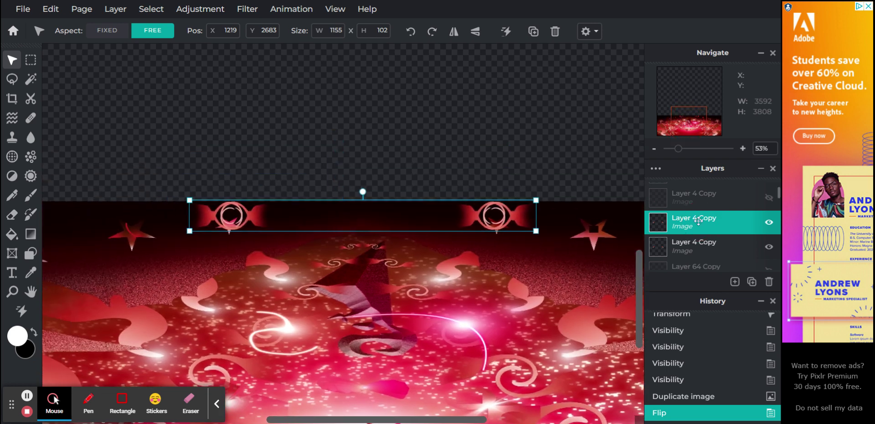
{"action": "left_click_drag", "start_coordinate": [513, 220], "coordinate": [512, 252]}
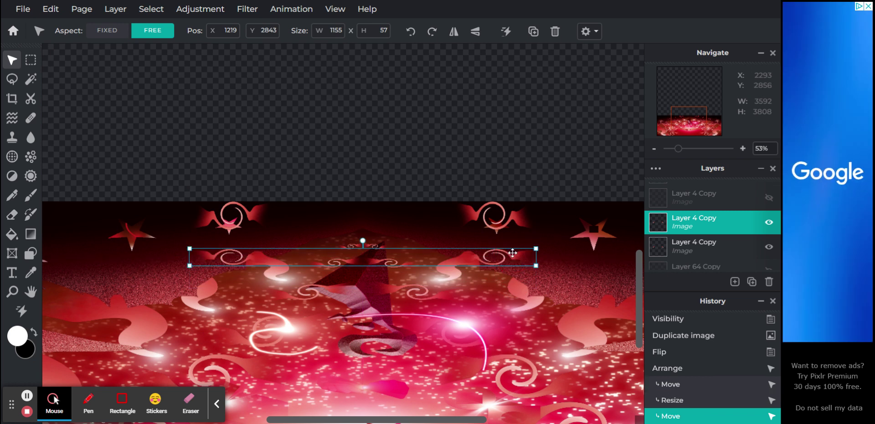
Hide the original small swirl pair and show the next Layer 4 Copy above, the 1797 px wide swirl pair.
{"action": "left_click", "coordinate": [767, 248]}
{"action": "left_click", "coordinate": [736, 203]}
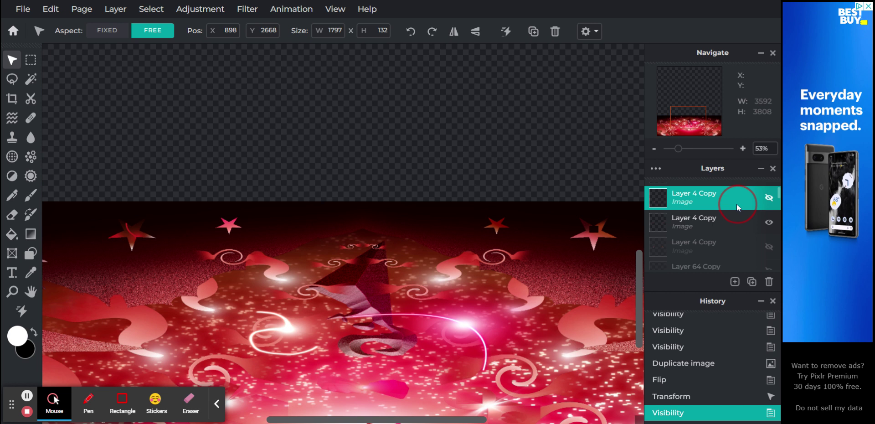
{"action": "left_click", "coordinate": [769, 198]}
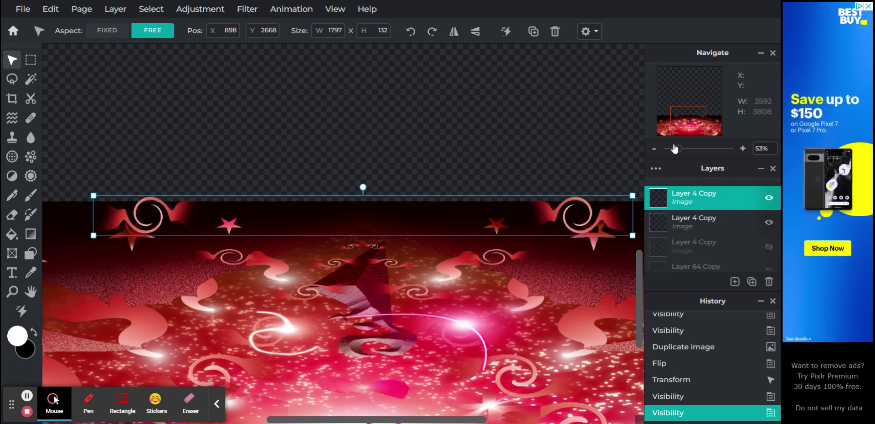
Create a vertically flipped copy of the 1797 px wide swirl pair, squashed to 74 px high at X 898, Y 2885.
{"action": "left_click_drag", "start_coordinate": [677, 153], "coordinate": [679, 153]}
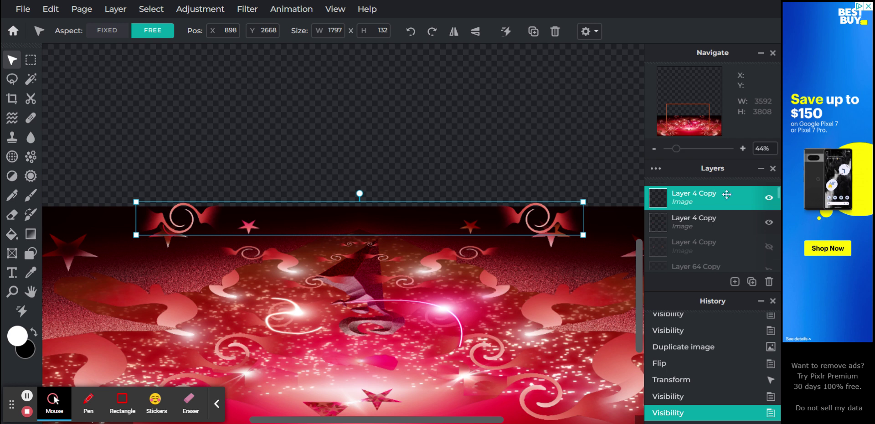
{"action": "key", "text": "ctrl+j"}
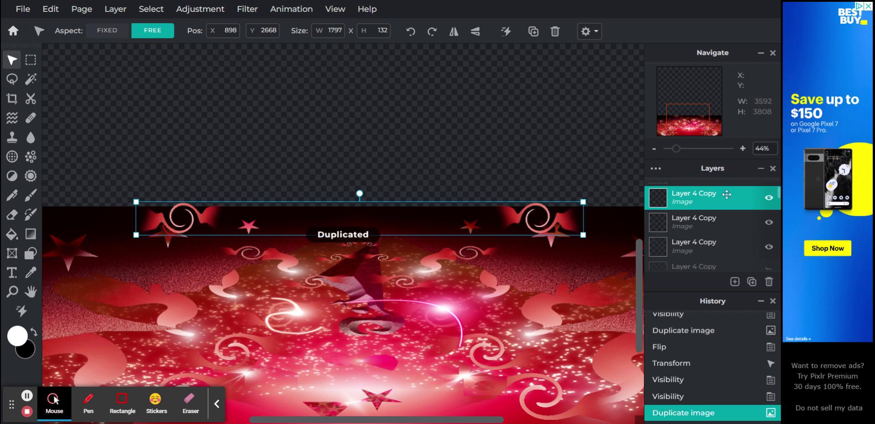
{"action": "left_click", "coordinate": [477, 38]}
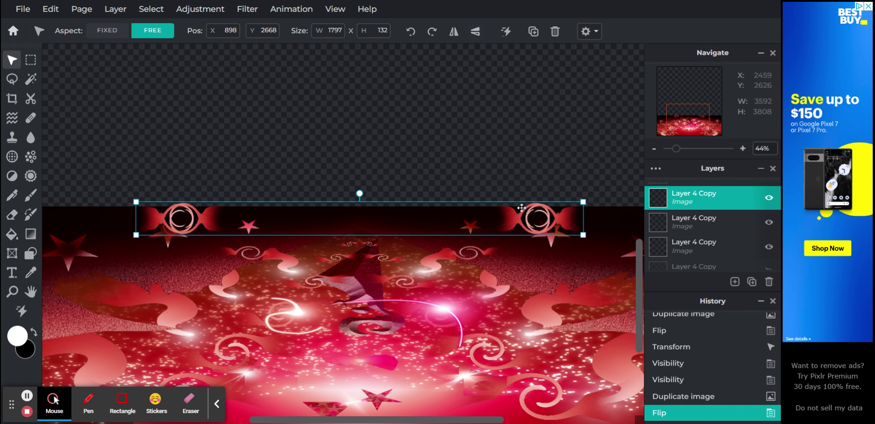
{"action": "left_click_drag", "start_coordinate": [536, 217], "coordinate": [538, 269]}
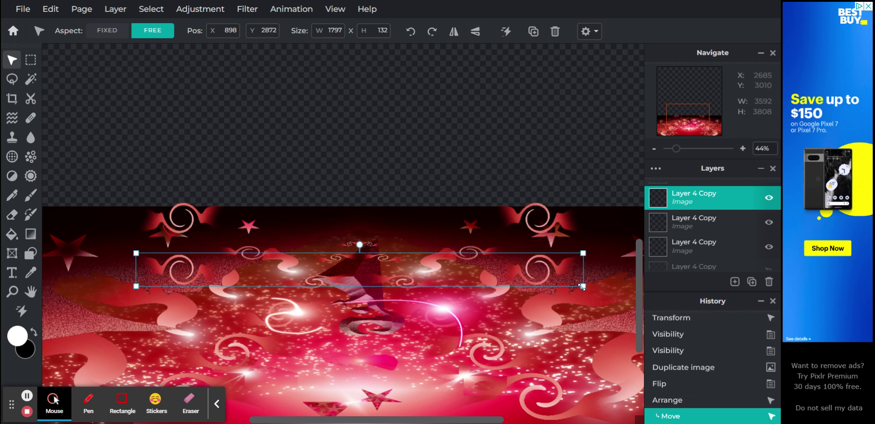
{"action": "left_click_drag", "start_coordinate": [583, 286], "coordinate": [557, 268]}
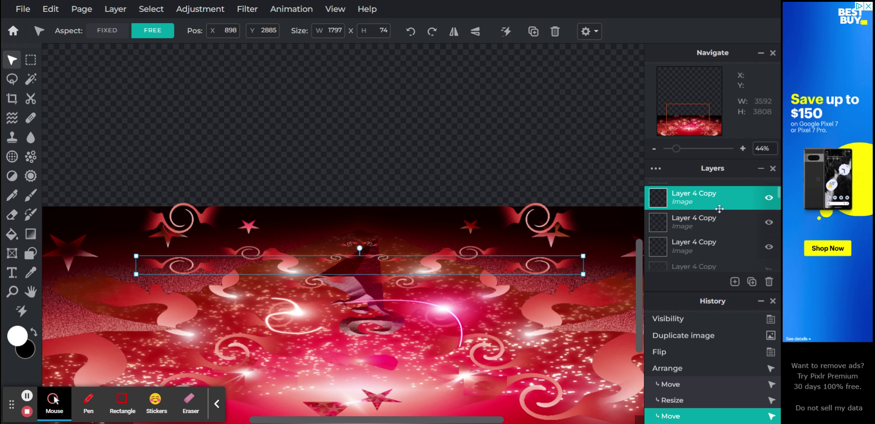
Hide the original 1797 px wide swirl pair and show the next Layer 4 Copy above, the 2707 px wide pair.
{"action": "scroll", "coordinate": [722, 223], "scroll_direction": "up", "scroll_amount": 1}
{"action": "left_click", "coordinate": [726, 240]}
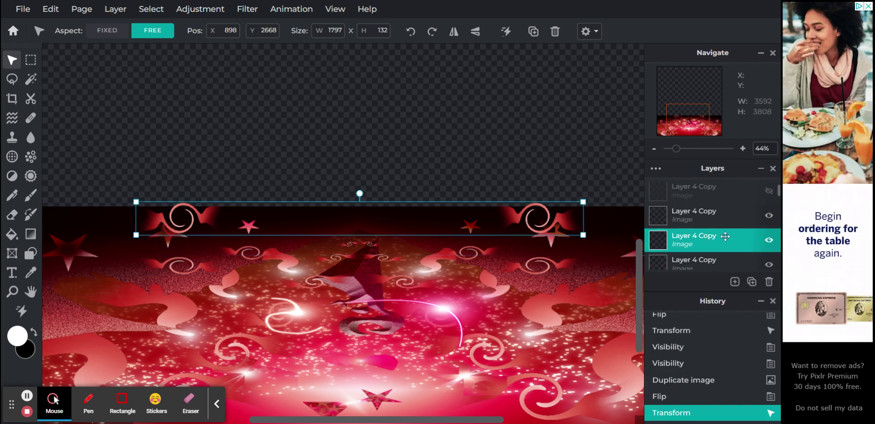
{"action": "left_click", "coordinate": [769, 240]}
{"action": "scroll", "coordinate": [713, 203], "scroll_direction": "up", "scroll_amount": 1}
{"action": "left_click", "coordinate": [729, 223]}
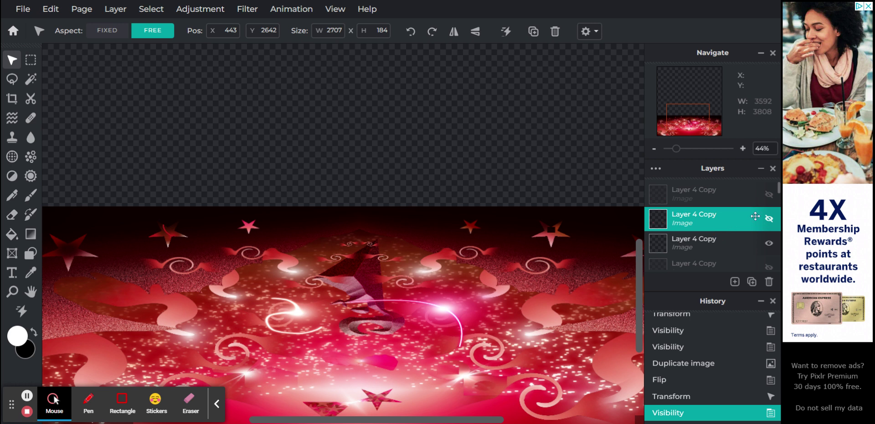
{"action": "left_click", "coordinate": [769, 219]}
Create a vertically flipped, squashed copy of the 2707 px wide swirl pair and place it lower on the floor beneath the original.
{"action": "left_click_drag", "start_coordinate": [676, 149], "coordinate": [672, 151]}
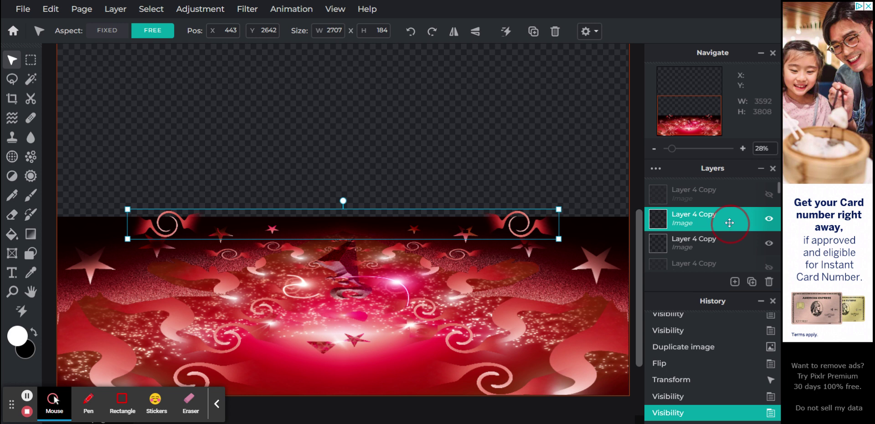
{"action": "key", "text": "ctrl+j"}
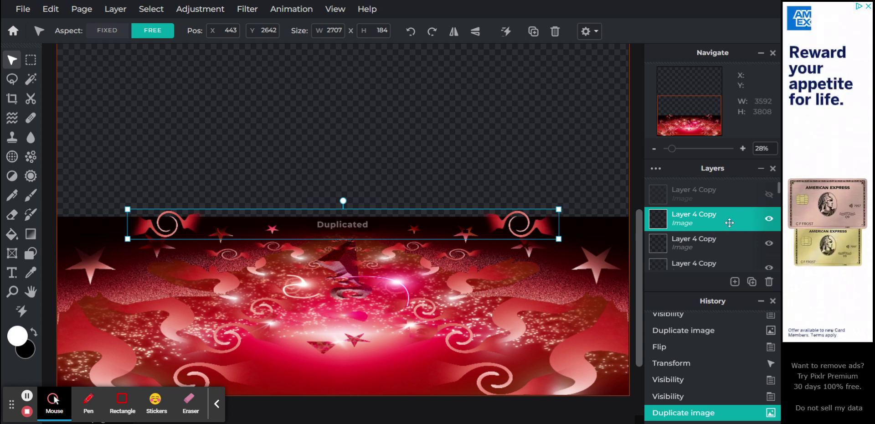
{"action": "left_click", "coordinate": [475, 31]}
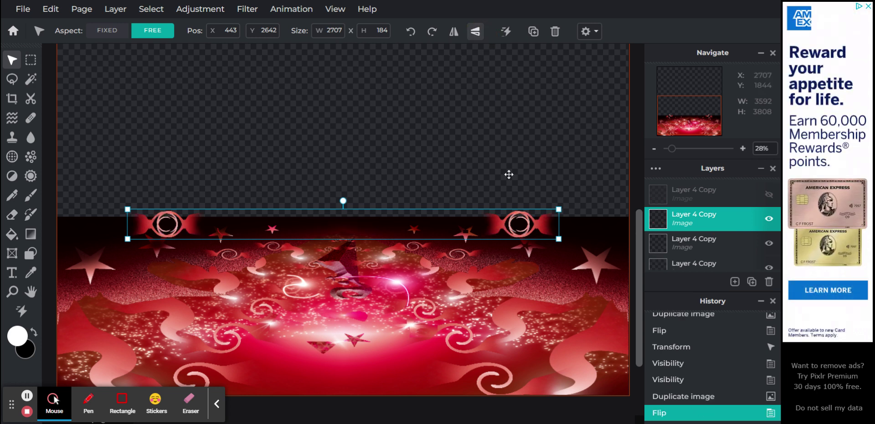
{"action": "left_click_drag", "start_coordinate": [528, 221], "coordinate": [546, 269]}
Hide the original 2707 px wide swirl pair and show the next Layer 4 Copy above, the 3777 px wide pair.
{"action": "left_click", "coordinate": [737, 244]}
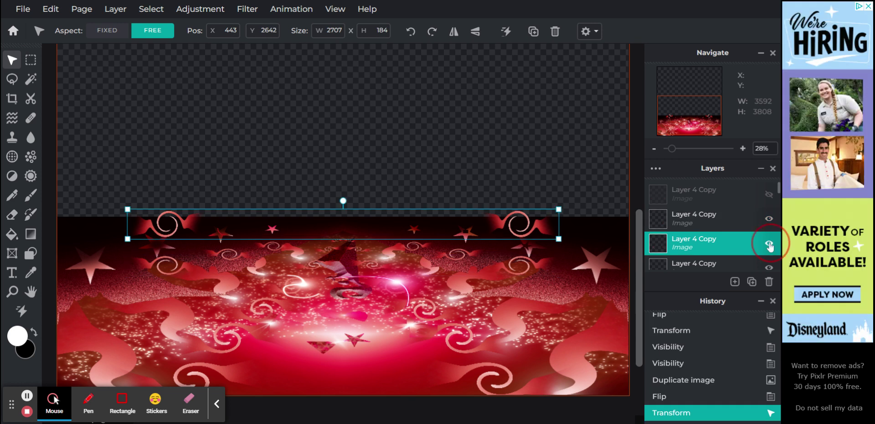
{"action": "left_click", "coordinate": [770, 246]}
{"action": "left_click", "coordinate": [725, 196]}
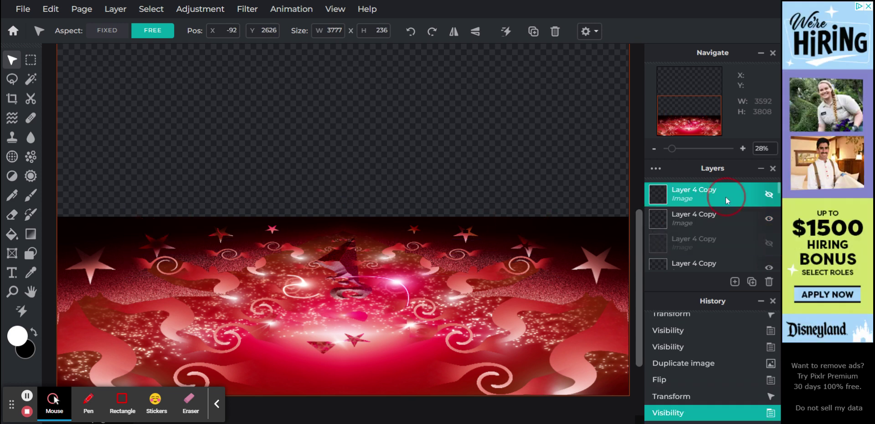
{"action": "left_click", "coordinate": [769, 195]}
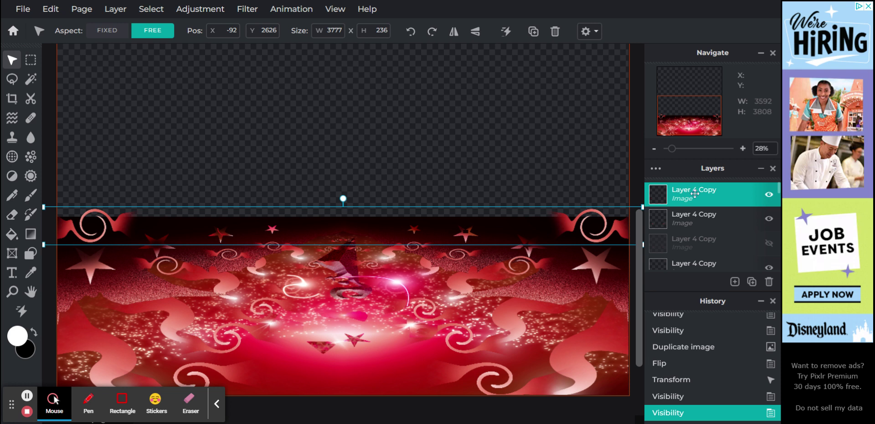
Create a vertically flipped copy of the 3777 px wide swirl pair, squashed to 180 px high at X -92, Y 3057.
{"action": "left_click_drag", "start_coordinate": [672, 153], "coordinate": [671, 152]}
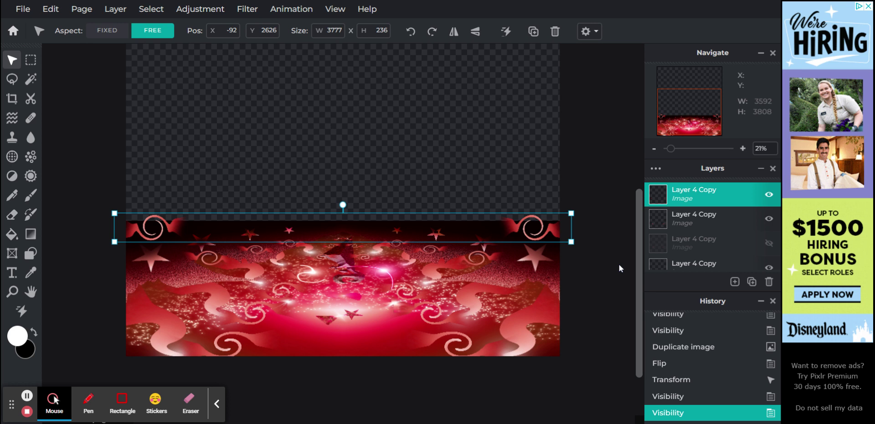
{"action": "key", "text": "ctrl+j"}
{"action": "left_click", "coordinate": [475, 31]}
{"action": "left_click_drag", "start_coordinate": [527, 226], "coordinate": [528, 275]}
{"action": "left_click_drag", "start_coordinate": [572, 290], "coordinate": [547, 278]}
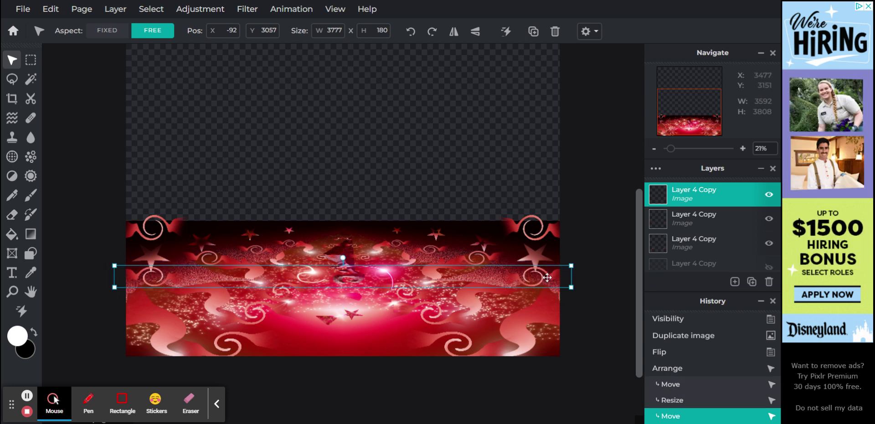
{"action": "left_click", "coordinate": [611, 301]}
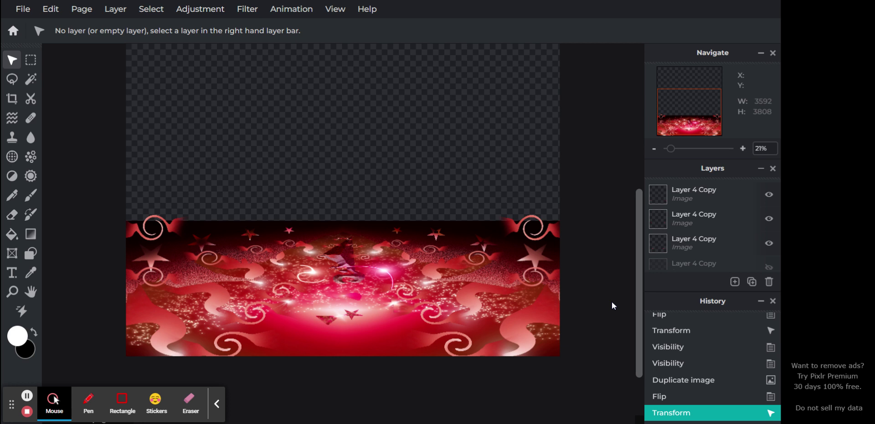
Hide the original 3777 px wide swirl pair, keeping its flipped floor copy visible.
{"action": "left_click", "coordinate": [720, 195]}
{"action": "left_click", "coordinate": [716, 218]}
{"action": "left_click", "coordinate": [770, 222]}
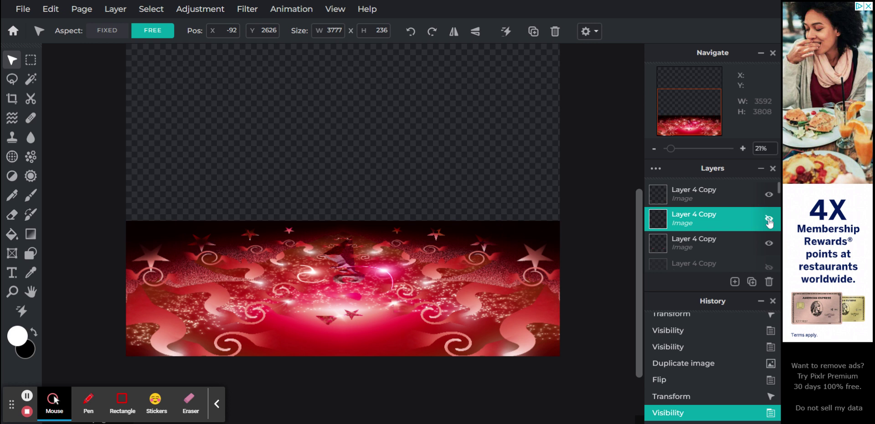
Merge all visible layers into the red floor and unlock the merged Layer 1 Copy.
{"action": "left_click", "coordinate": [716, 194]}
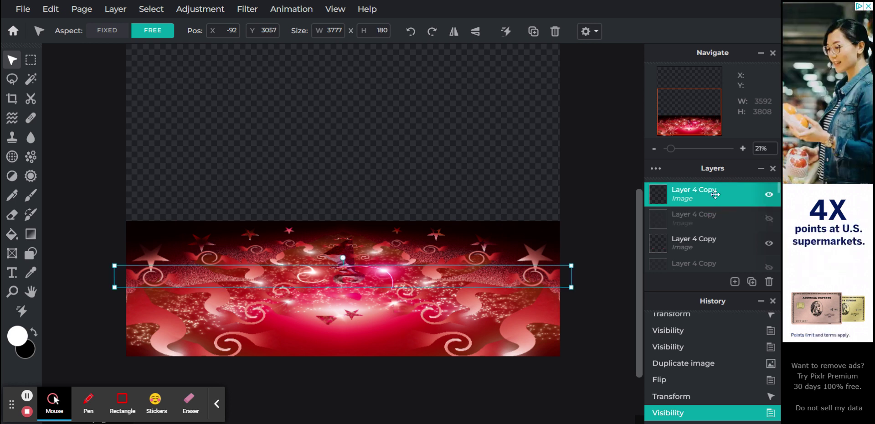
{"action": "double_click", "coordinate": [715, 195]}
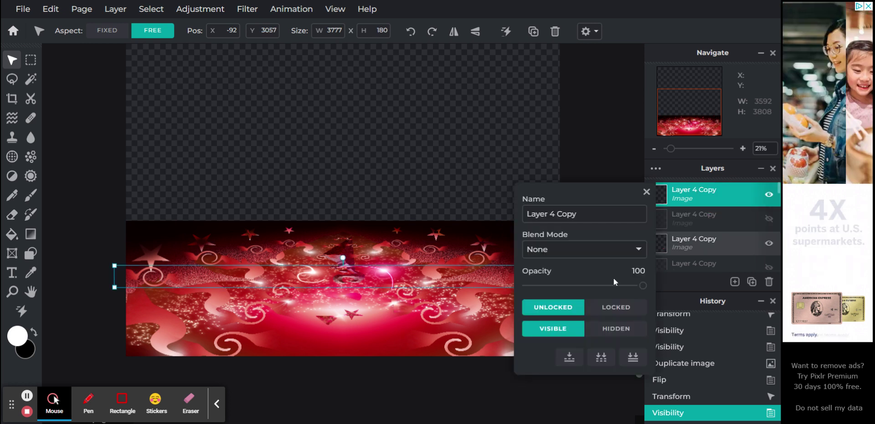
{"action": "left_click", "coordinate": [602, 358]}
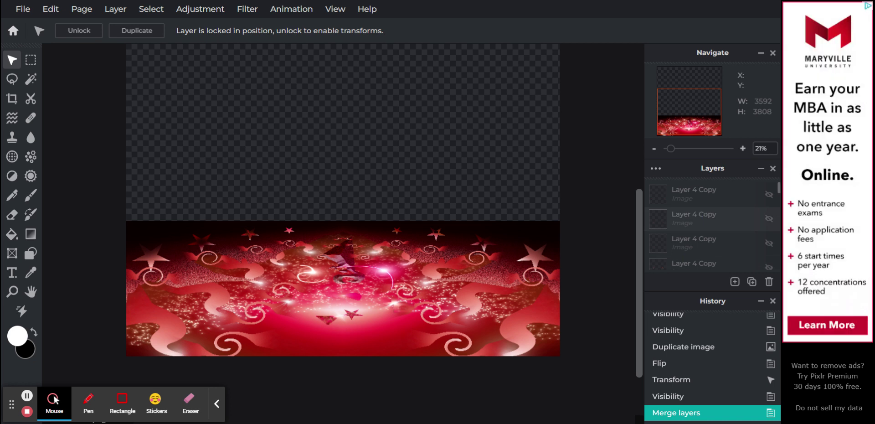
{"action": "scroll", "coordinate": [707, 214], "scroll_direction": "down", "scroll_amount": 5}
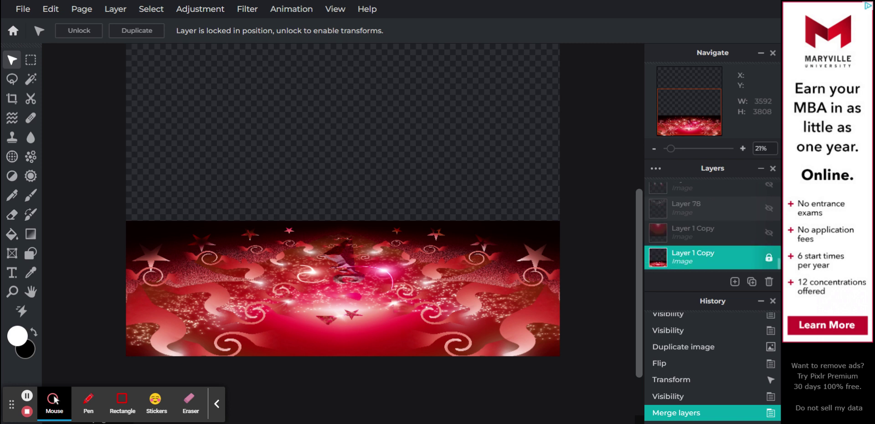
{"action": "left_click", "coordinate": [769, 258]}
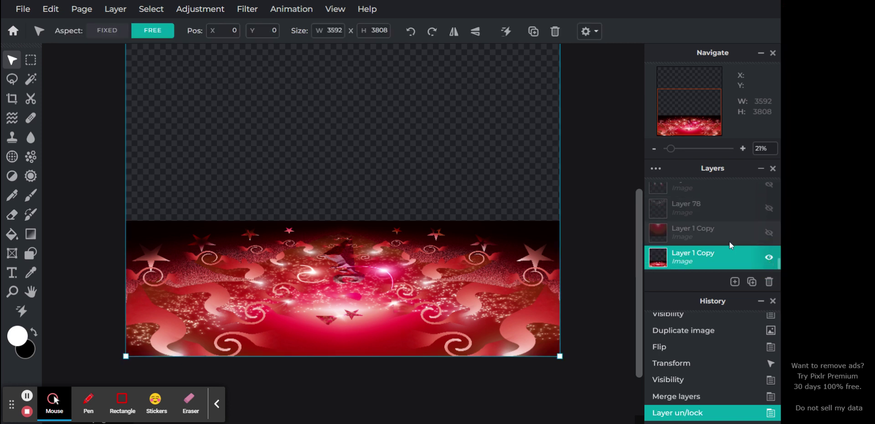
Show the upper Layer 4 Copy swirl pairs, the Layer 64 Copy white stars, and Layer 71 again.
{"action": "scroll", "coordinate": [729, 242], "scroll_direction": "up", "scroll_amount": 3}
{"action": "scroll", "coordinate": [730, 245], "scroll_direction": "up", "scroll_amount": 3}
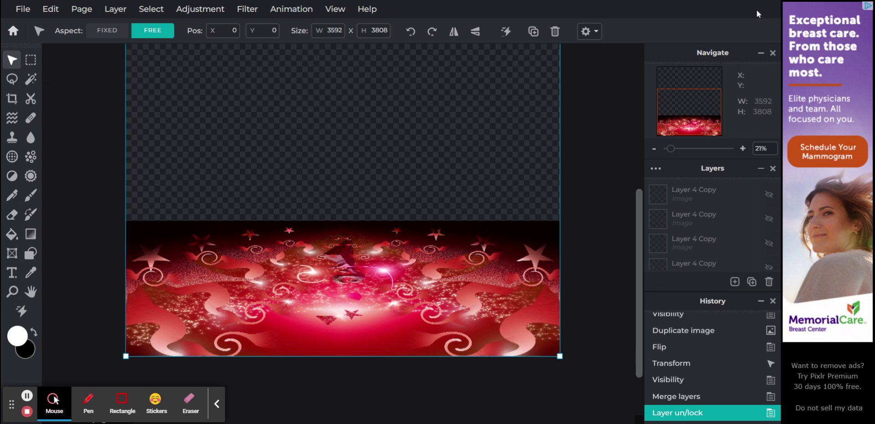
{"action": "left_click", "coordinate": [769, 197]}
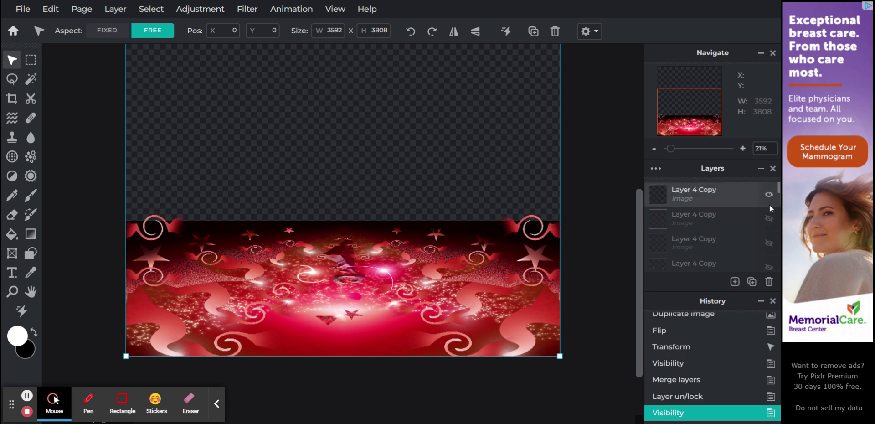
{"action": "left_click", "coordinate": [770, 220]}
{"action": "left_click", "coordinate": [768, 246]}
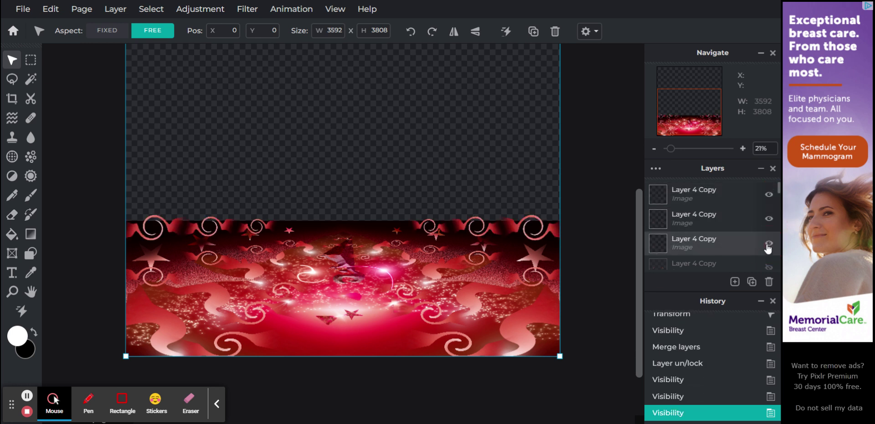
{"action": "left_click", "coordinate": [770, 221]}
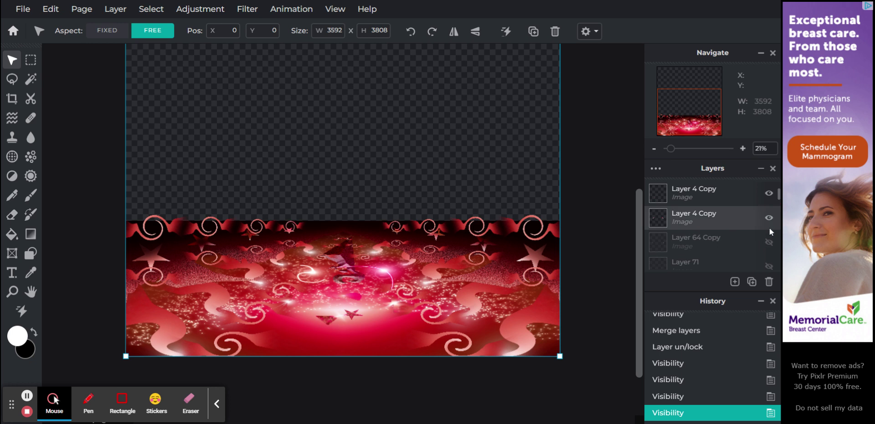
{"action": "left_click", "coordinate": [769, 245]}
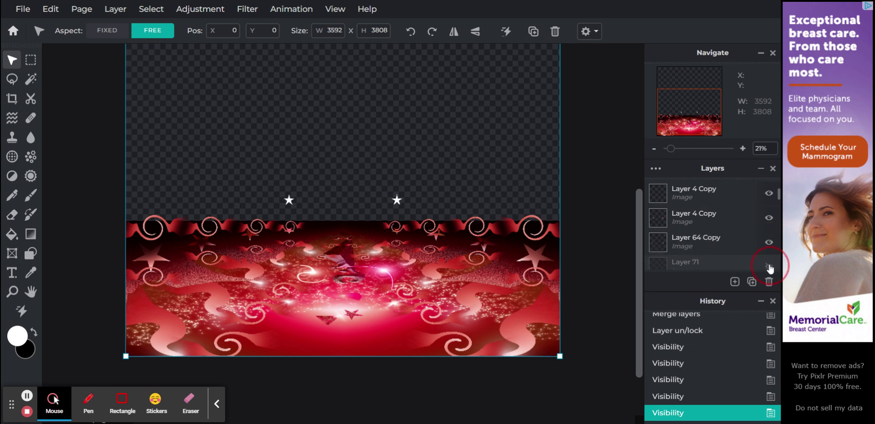
{"action": "left_click", "coordinate": [770, 267]}
Show the red background Layer 1 Copy above the floor and the sparkles on Layer 78.
{"action": "scroll", "coordinate": [771, 268], "scroll_direction": "down", "scroll_amount": 2}
{"action": "scroll", "coordinate": [771, 268], "scroll_direction": "down", "scroll_amount": 2}
{"action": "left_click", "coordinate": [769, 257]}
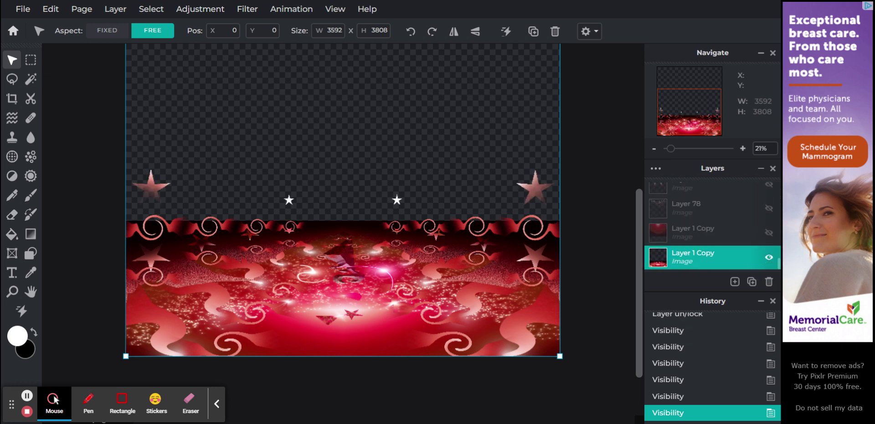
{"action": "left_click", "coordinate": [770, 236]}
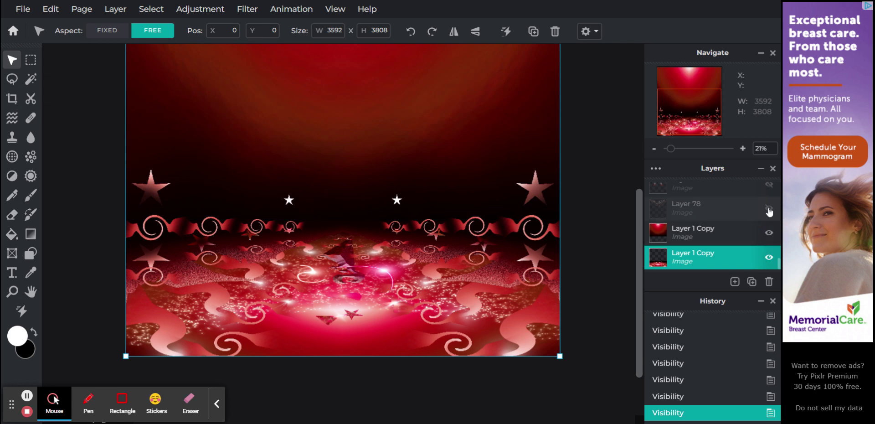
{"action": "left_click", "coordinate": [770, 208]}
{"action": "scroll", "coordinate": [770, 212], "scroll_direction": "up", "scroll_amount": 1}
{"action": "scroll", "coordinate": [770, 219], "scroll_direction": "up", "scroll_amount": 1}
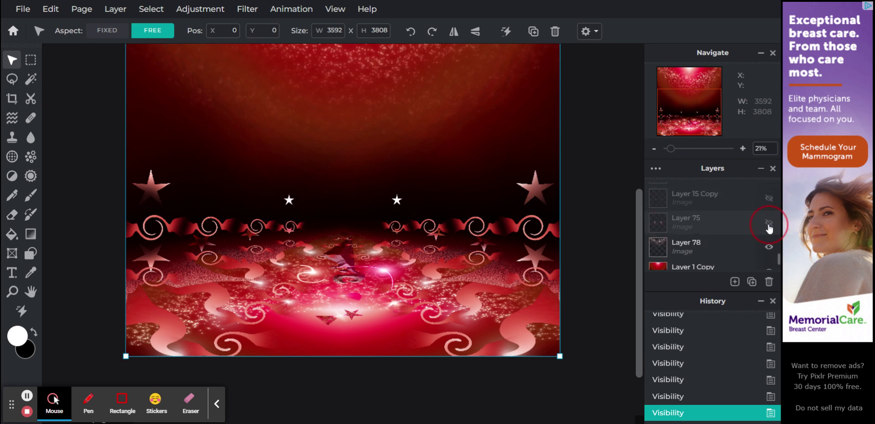
Show Layer 75, the Layer 15 Copy horn-shaped swirls, and Layer 73 Copy above them.
{"action": "left_click", "coordinate": [769, 223]}
{"action": "scroll", "coordinate": [770, 215], "scroll_direction": "up", "scroll_amount": 2}
{"action": "left_click", "coordinate": [768, 203]}
{"action": "scroll", "coordinate": [769, 203], "scroll_direction": "up", "scroll_amount": 2}
{"action": "left_click", "coordinate": [769, 232]}
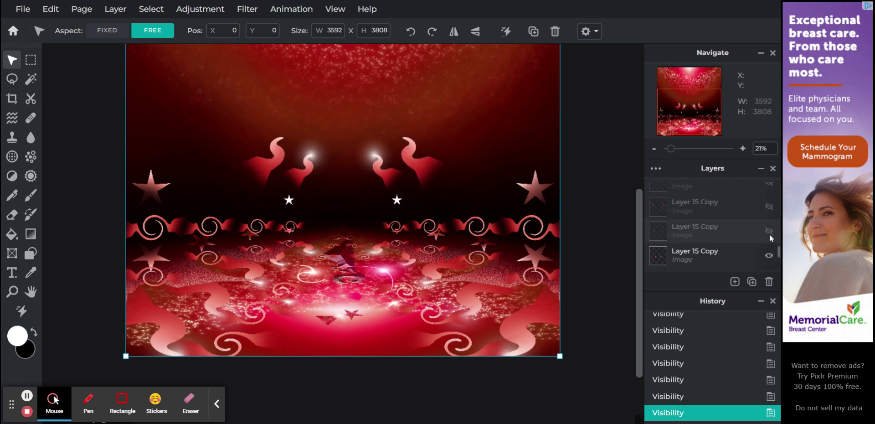
{"action": "left_click", "coordinate": [769, 208]}
{"action": "scroll", "coordinate": [769, 210], "scroll_direction": "up", "scroll_amount": 1}
{"action": "left_click", "coordinate": [770, 211]}
{"action": "scroll", "coordinate": [769, 219], "scroll_direction": "up", "scroll_amount": 2}
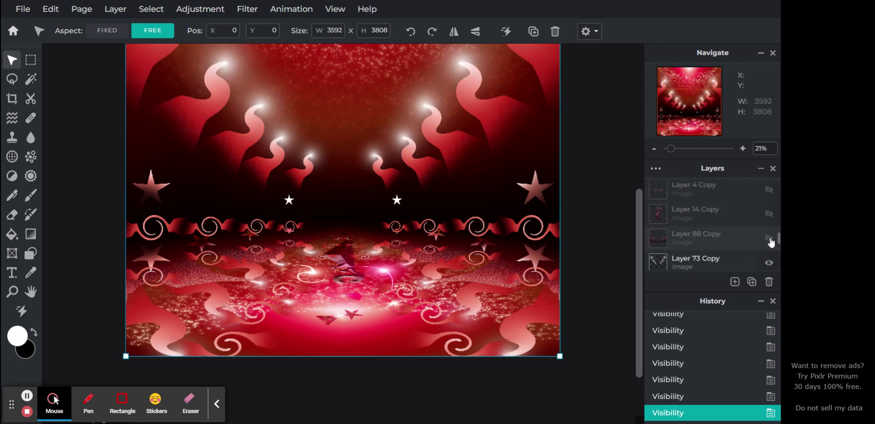
Show Layer 88 Copy, the central figure on Layer 14 Copy, and the Layer 4 Copy directly above them.
{"action": "left_click", "coordinate": [770, 240]}
{"action": "left_click", "coordinate": [769, 213]}
{"action": "left_click", "coordinate": [768, 194]}
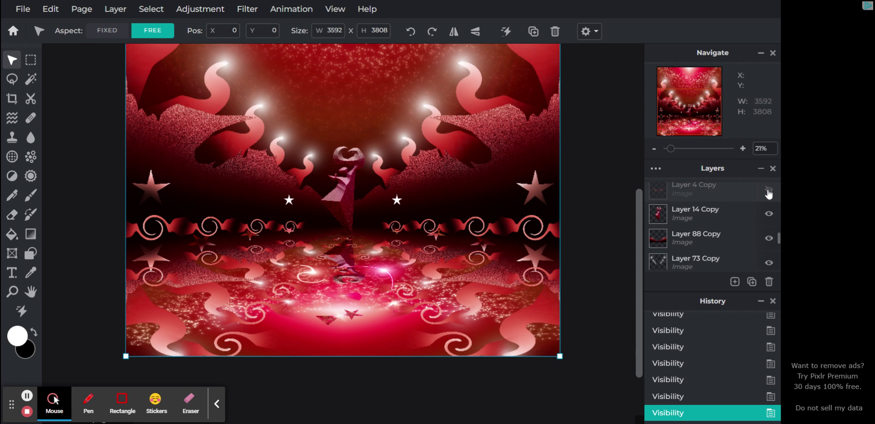
Show the remaining hidden Layer 4 Copy floor swirls, Layer 69, and Layer 77.
{"action": "scroll", "coordinate": [769, 195], "scroll_direction": "up", "scroll_amount": 2}
{"action": "left_click", "coordinate": [769, 203]}
{"action": "scroll", "coordinate": [770, 191], "scroll_direction": "up", "scroll_amount": 1}
{"action": "scroll", "coordinate": [769, 196], "scroll_direction": "up", "scroll_amount": 2}
{"action": "left_click", "coordinate": [770, 245]}
{"action": "left_click", "coordinate": [769, 217]}
{"action": "left_click", "coordinate": [770, 193]}
{"action": "scroll", "coordinate": [770, 206], "scroll_direction": "down", "scroll_amount": 3}
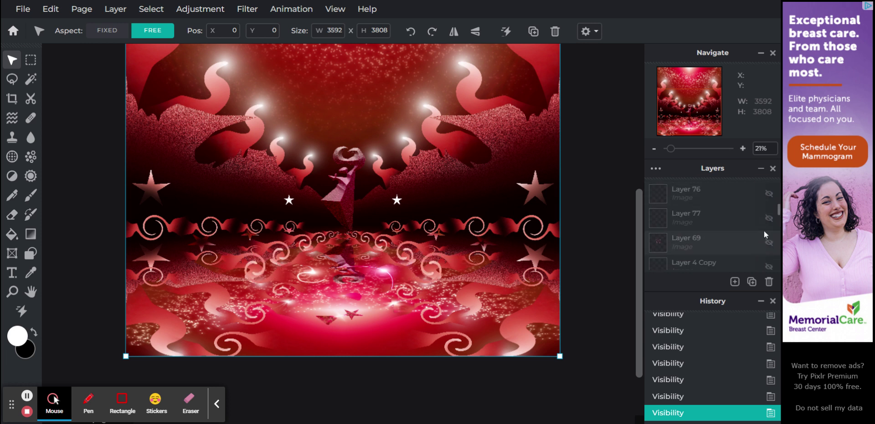
{"action": "left_click", "coordinate": [764, 231]}
{"action": "left_click", "coordinate": [769, 209]}
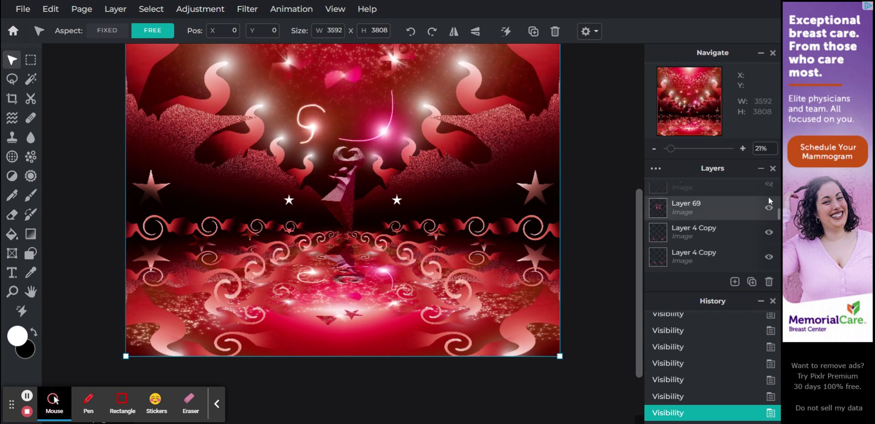
Show the star layers 76 and 72, and toggle Layer 71 off and back on to check its stars.
{"action": "scroll", "coordinate": [769, 223], "scroll_direction": "up", "scroll_amount": 3}
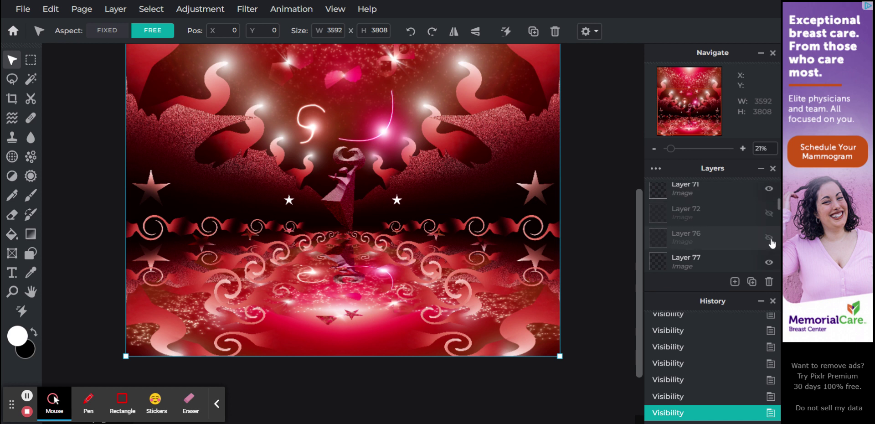
{"action": "left_click", "coordinate": [770, 238]}
{"action": "left_click", "coordinate": [769, 213]}
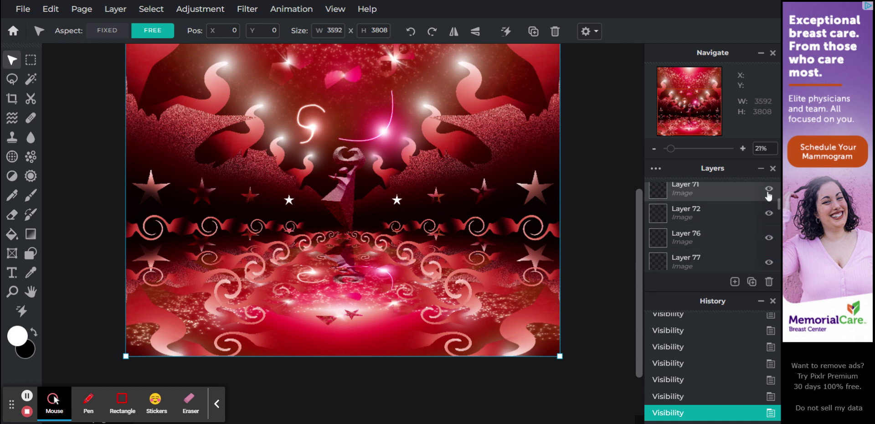
{"action": "left_click", "coordinate": [769, 188]}
{"action": "scroll", "coordinate": [770, 228], "scroll_direction": "up", "scroll_amount": 2}
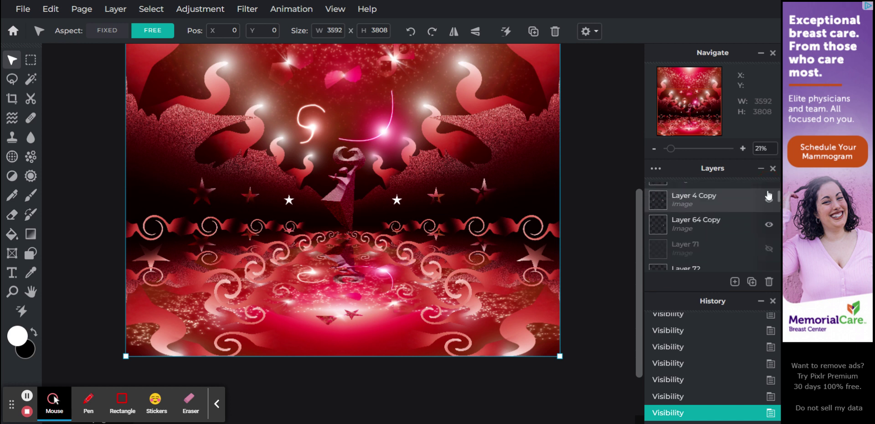
{"action": "left_click", "coordinate": [769, 255]}
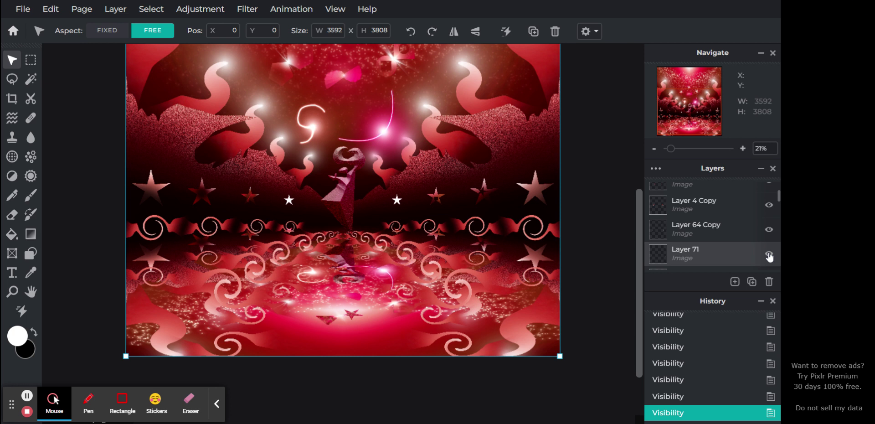
Delete Layer 64 Copy with the white star pair, and leave all layers deselected.
{"action": "left_click", "coordinate": [734, 232]}
{"action": "left_click", "coordinate": [769, 283]}
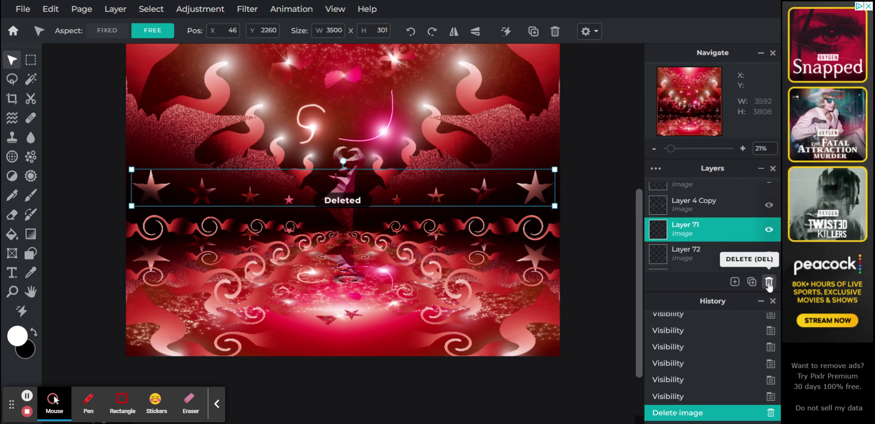
{"action": "left_click", "coordinate": [735, 282]}
{"action": "scroll", "coordinate": [705, 224], "scroll_direction": "up", "scroll_amount": 3}
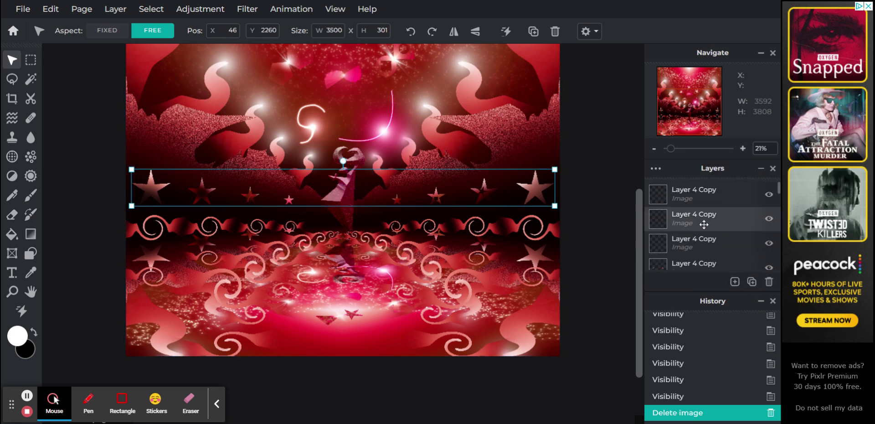
{"action": "left_click", "coordinate": [711, 198]}
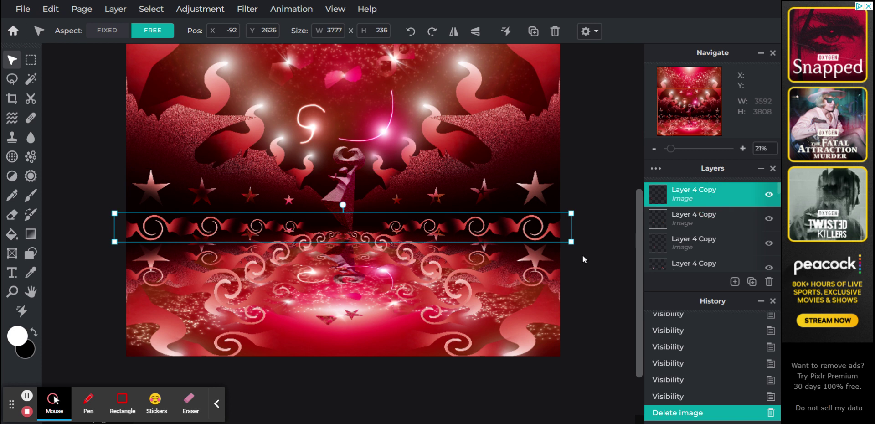
{"action": "left_click", "coordinate": [606, 258]}
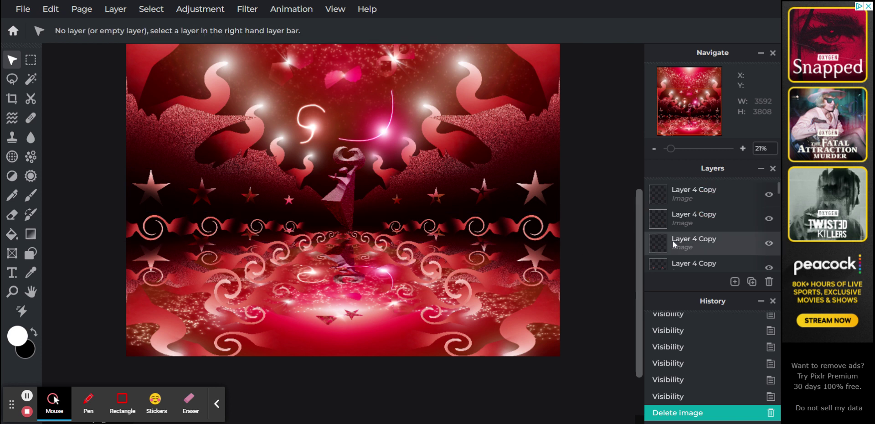
Duplicate the merged floor Layer 1 Copy and add an empty layer directly above the duplicate.
{"action": "scroll", "coordinate": [673, 240], "scroll_direction": "down", "scroll_amount": 10}
{"action": "left_click", "coordinate": [702, 262]}
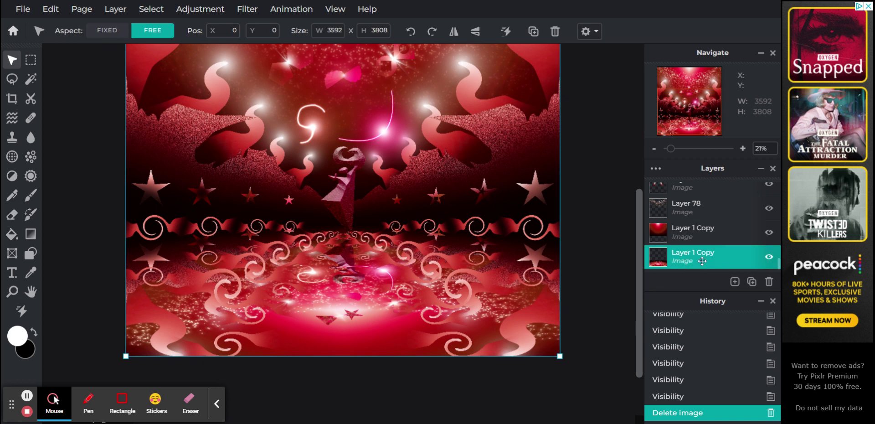
{"action": "left_click", "coordinate": [752, 283]}
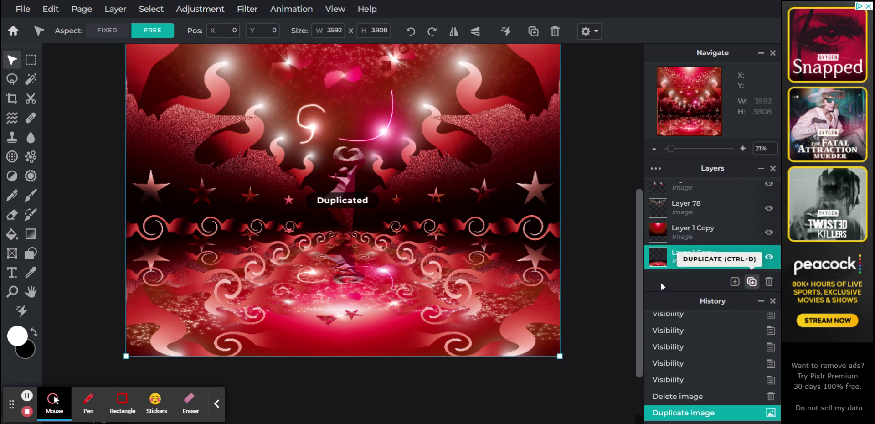
{"action": "scroll", "coordinate": [676, 235], "scroll_direction": "down", "scroll_amount": 1}
{"action": "mouse_move", "coordinate": [734, 282]}
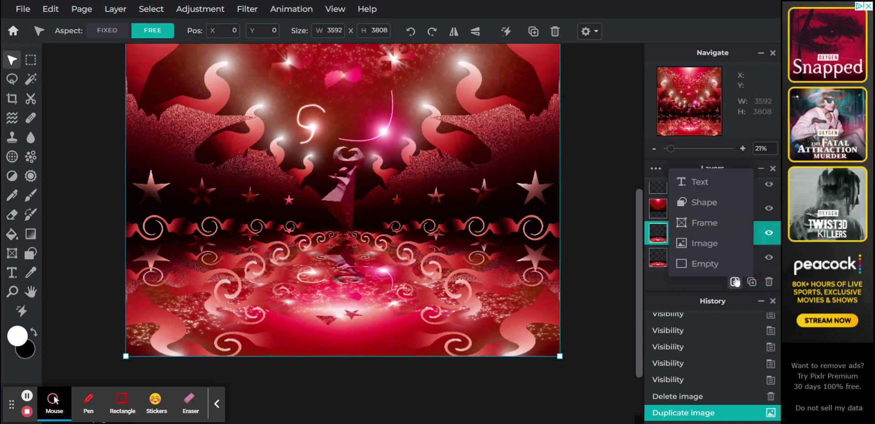
{"action": "left_click", "coordinate": [729, 264]}
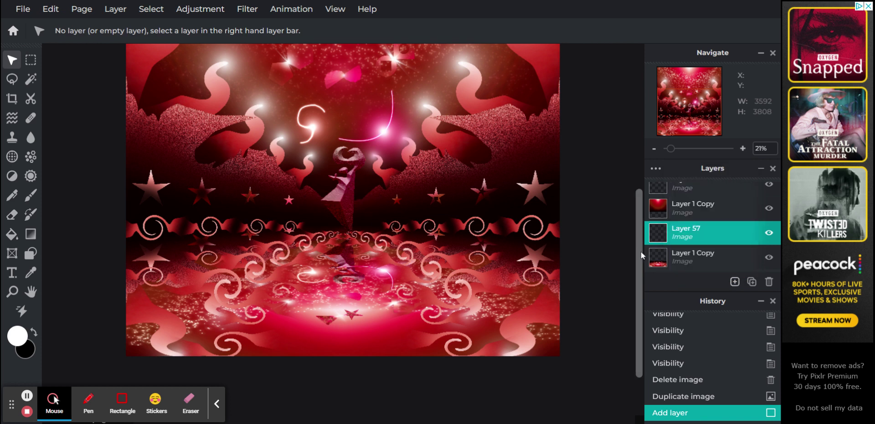
{"action": "left_click_drag", "start_coordinate": [671, 154], "coordinate": [669, 154]}
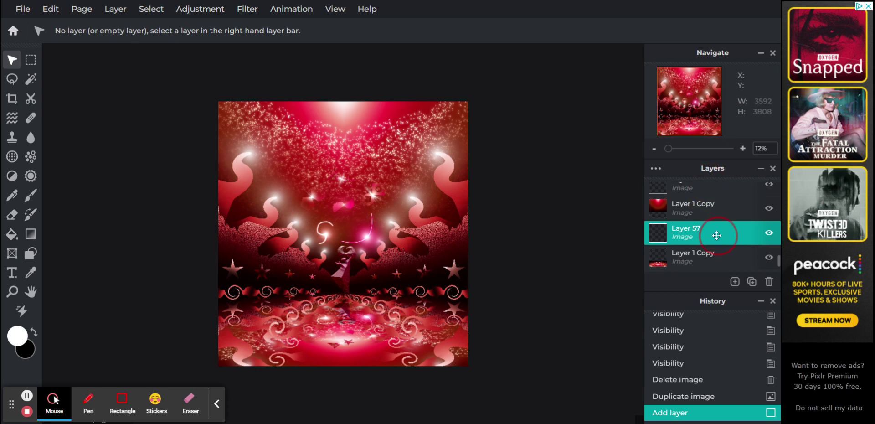
Move the empty Layer 57 to the top of the layer stack and fill it completely with black.
{"action": "left_click_drag", "start_coordinate": [717, 235], "coordinate": [716, 183]}
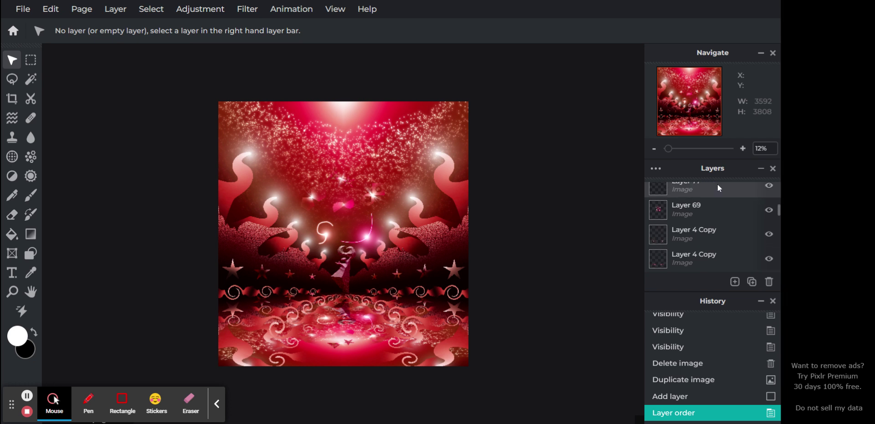
{"action": "left_click_drag", "start_coordinate": [718, 206], "coordinate": [720, 179]}
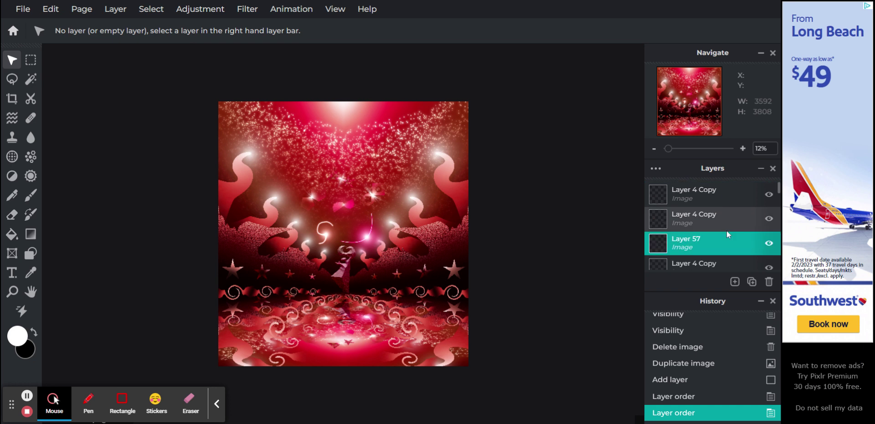
{"action": "left_click_drag", "start_coordinate": [726, 245], "coordinate": [729, 195]}
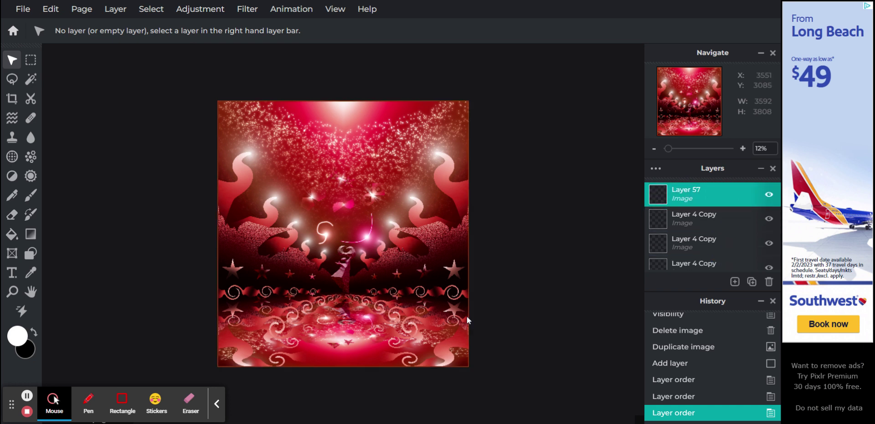
{"action": "left_click", "coordinate": [12, 234]}
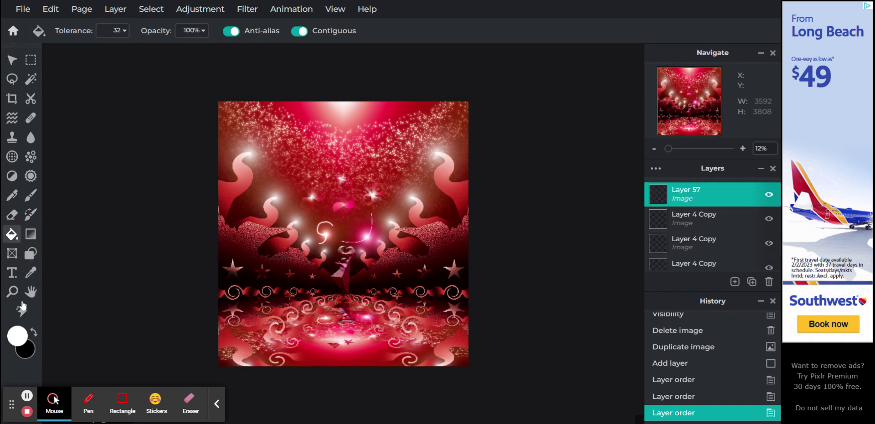
{"action": "left_click", "coordinate": [33, 337]}
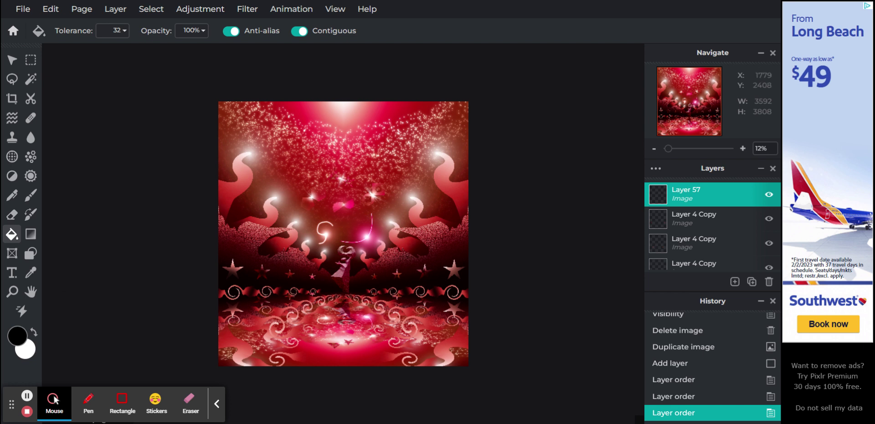
{"action": "left_click", "coordinate": [342, 269]}
{"action": "left_click", "coordinate": [11, 60]}
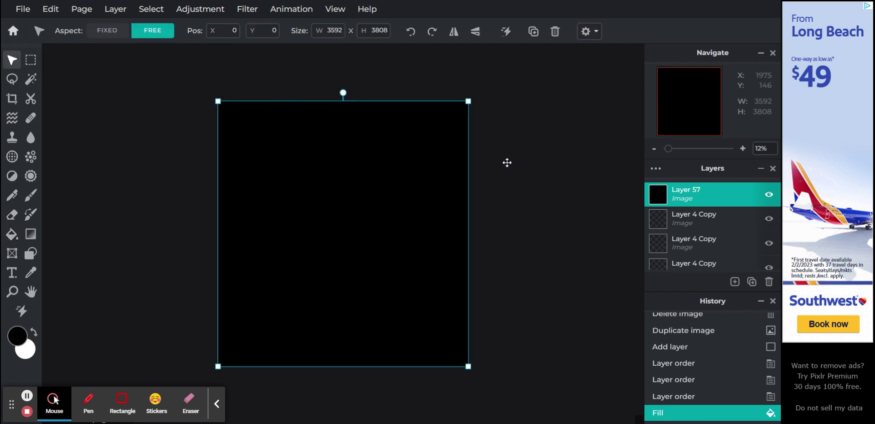
Move the black Layer 57 to the very bottom of the stack, beneath both floor copies, and leave all layers deselected.
{"action": "left_click_drag", "start_coordinate": [725, 195], "coordinate": [730, 271]}
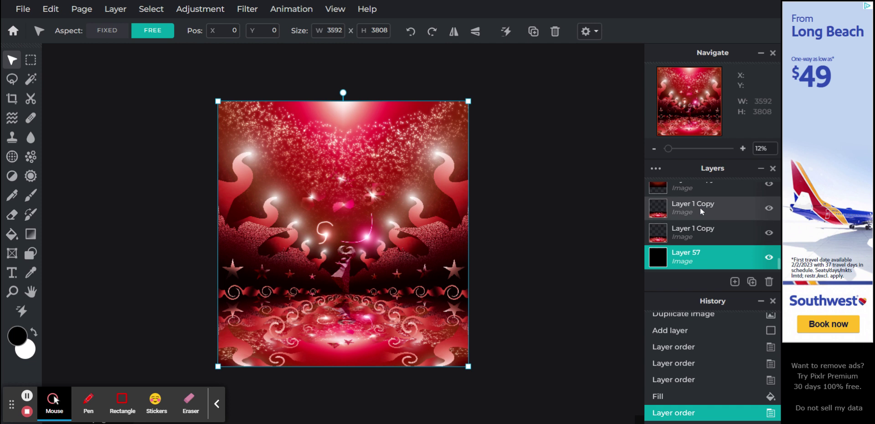
{"action": "left_click", "coordinate": [715, 236]}
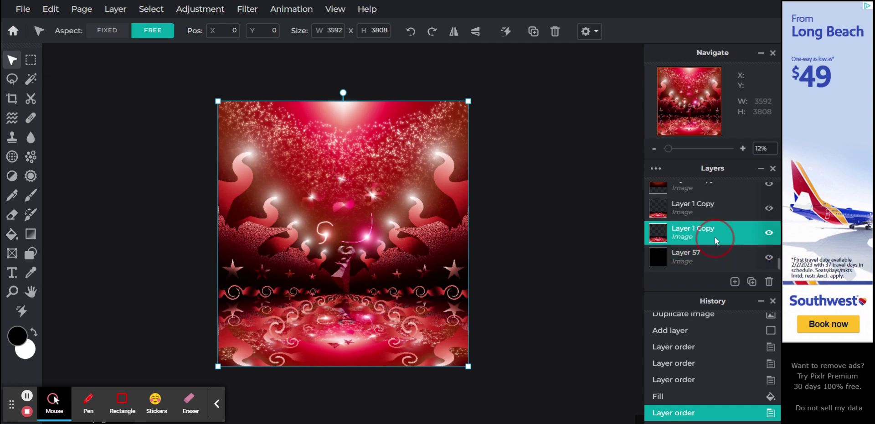
{"action": "left_click", "coordinate": [716, 216]}
{"action": "left_click", "coordinate": [538, 268]}
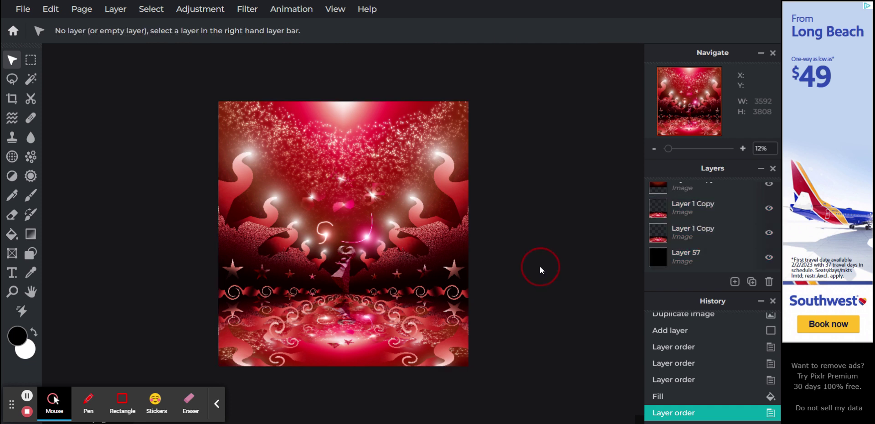
Swap the two floor layers named Layer 1 Copy by moving the lower one above the other, then deselect all layers.
{"action": "left_click", "coordinate": [701, 214]}
{"action": "left_click", "coordinate": [718, 239]}
{"action": "left_click_drag", "start_coordinate": [718, 240], "coordinate": [718, 216]}
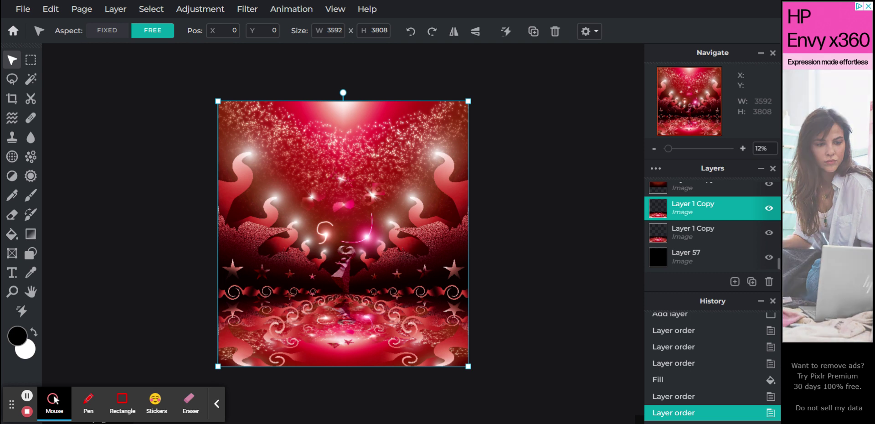
{"action": "left_click", "coordinate": [532, 237]}
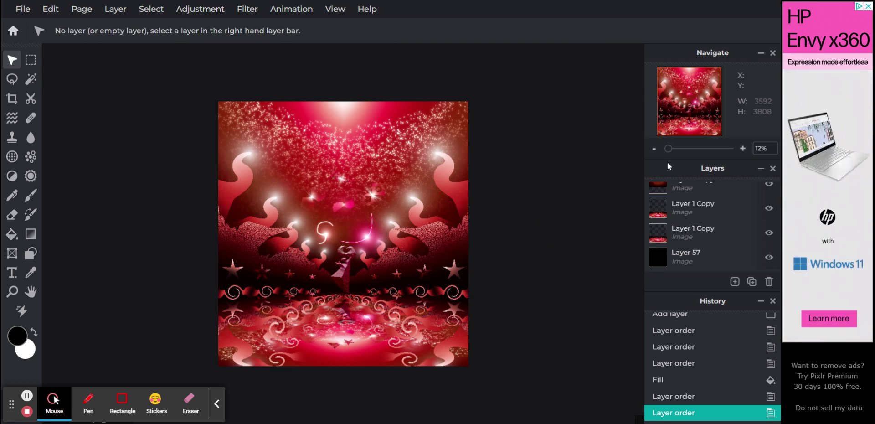
Liquify the upper floor Layer 1 Copy at size 30, pushing the reflections sideways along the floor's far edge.
{"action": "left_click_drag", "start_coordinate": [668, 149], "coordinate": [670, 149]}
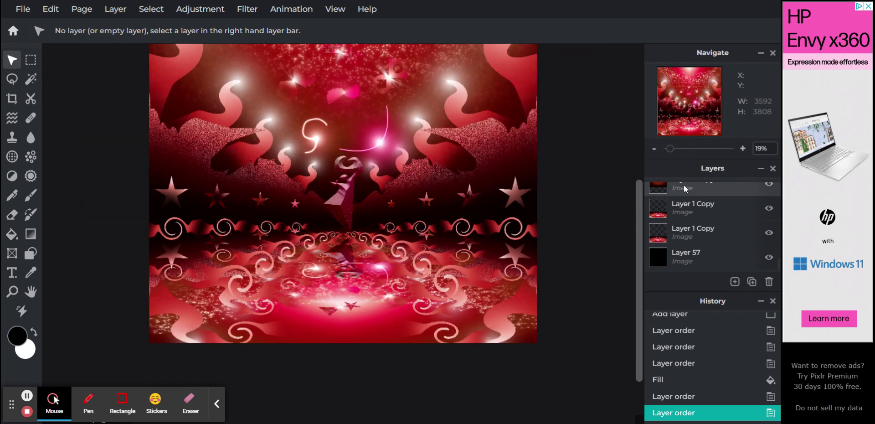
{"action": "left_click", "coordinate": [687, 201]}
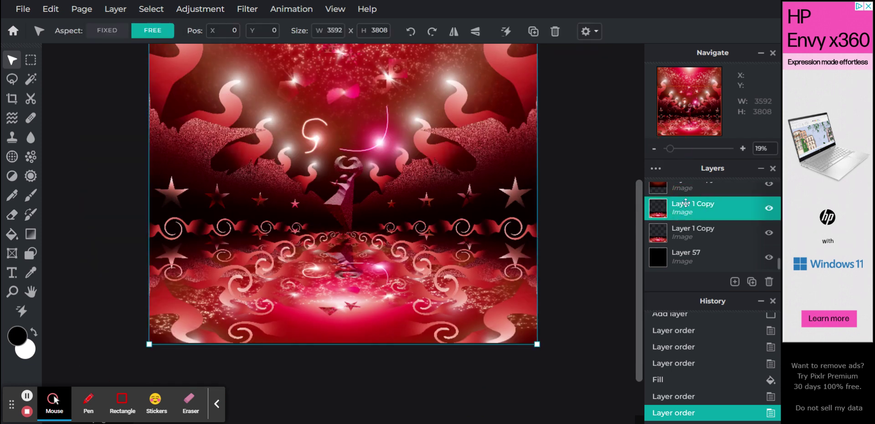
{"action": "left_click", "coordinate": [12, 118]}
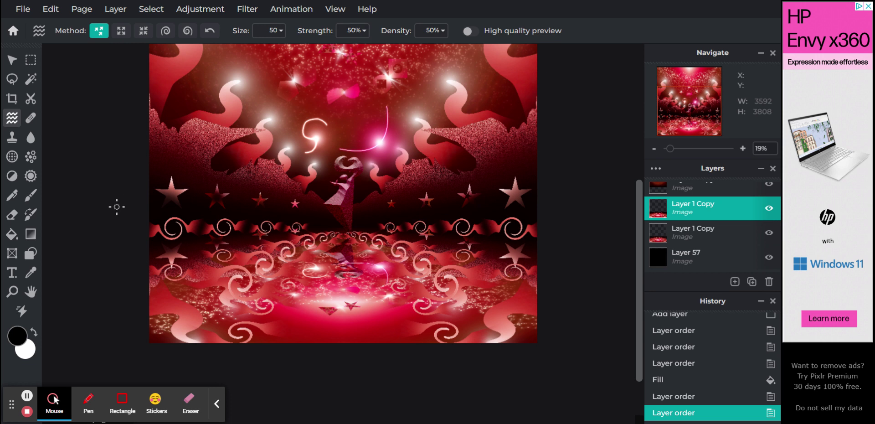
{"action": "left_click", "coordinate": [269, 30]}
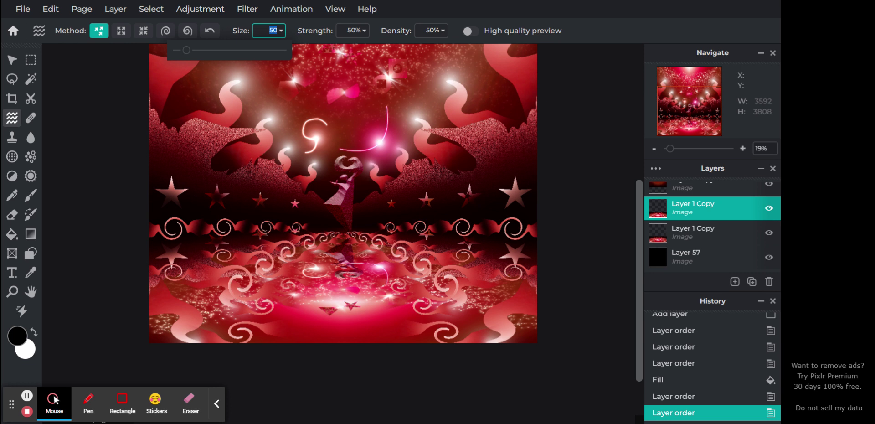
{"action": "type", "text": "30"}
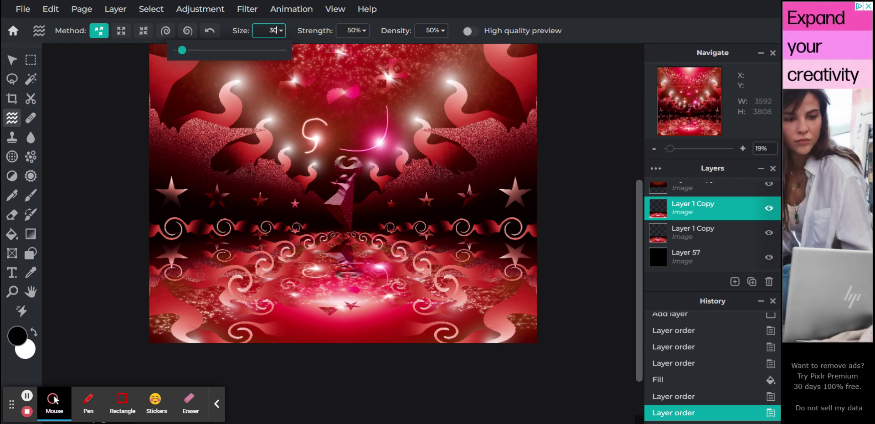
{"action": "key", "text": "Return"}
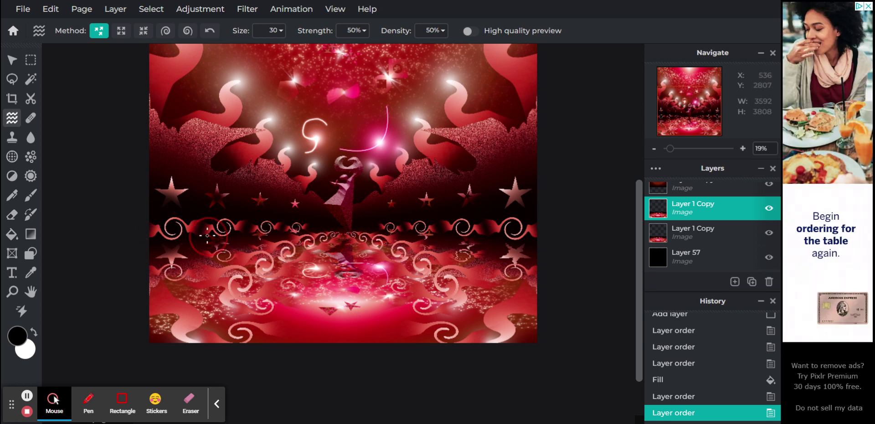
{"action": "left_click_drag", "start_coordinate": [495, 215], "coordinate": [565, 219]}
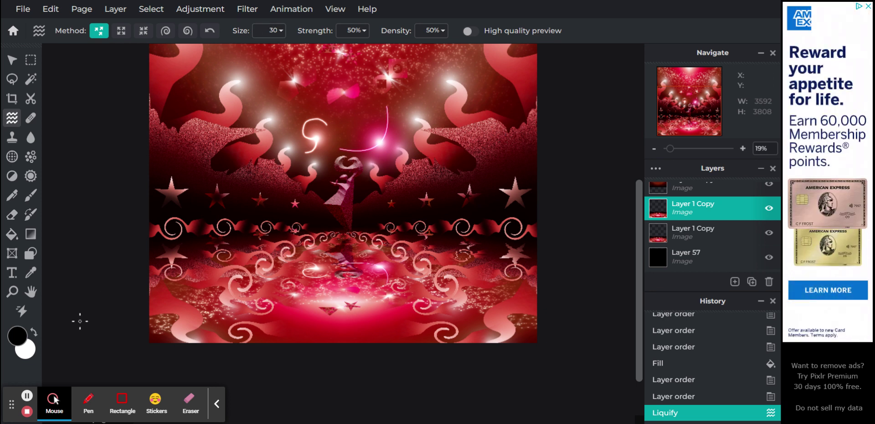
Lower the Liquify strength to 30% and ripple the star and swirl reflections on the upper floor copy.
{"action": "left_click", "coordinate": [349, 31]}
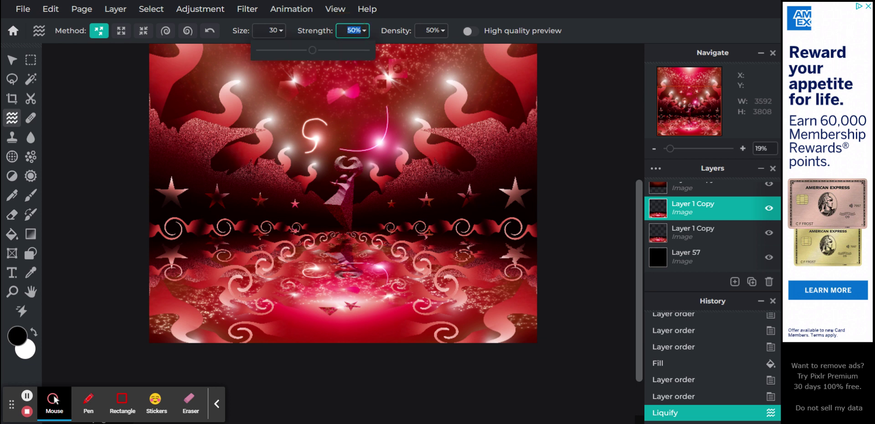
{"action": "type", "text": "30"}
{"action": "key", "text": "Return"}
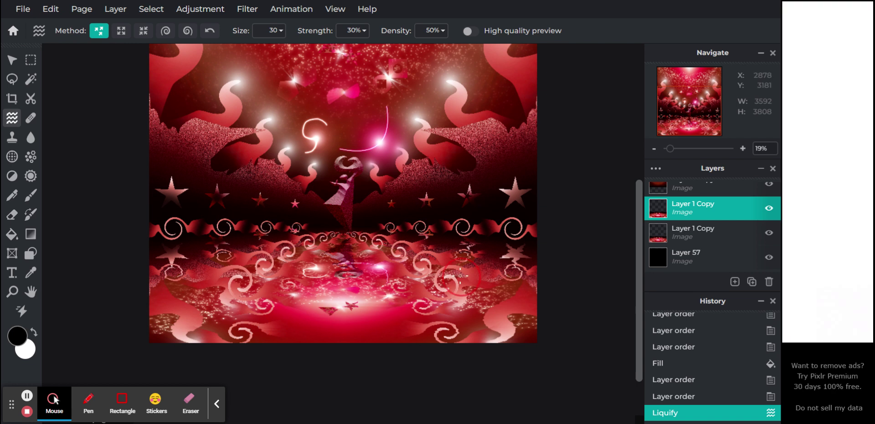
{"action": "left_click", "coordinate": [474, 279]}
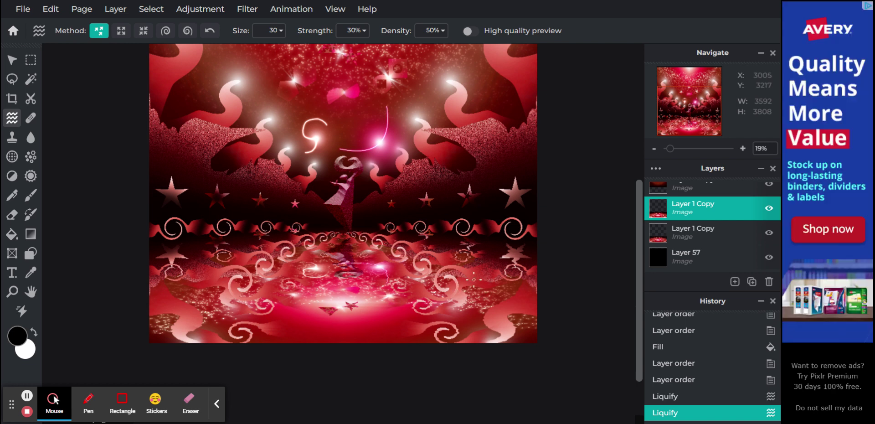
Set the Liquify density to 80%.
{"action": "left_click_drag", "start_coordinate": [670, 149], "coordinate": [674, 154]}
{"action": "left_click", "coordinate": [426, 29]}
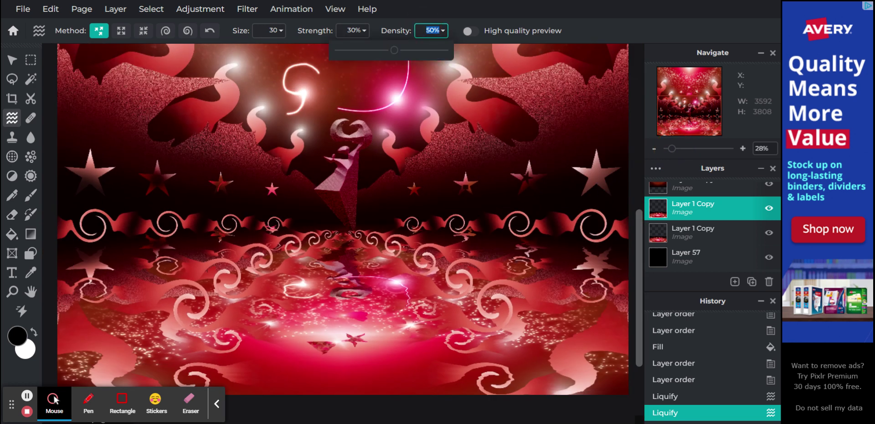
{"action": "type", "text": "70"}
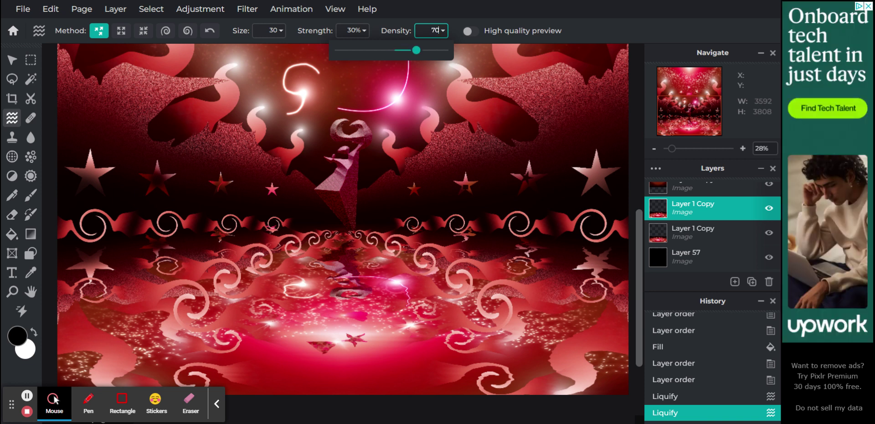
{"action": "key", "text": "BackSpace"}
{"action": "key", "text": "BackSpace"}
{"action": "type", "text": "80"}
{"action": "key", "text": "Return"}
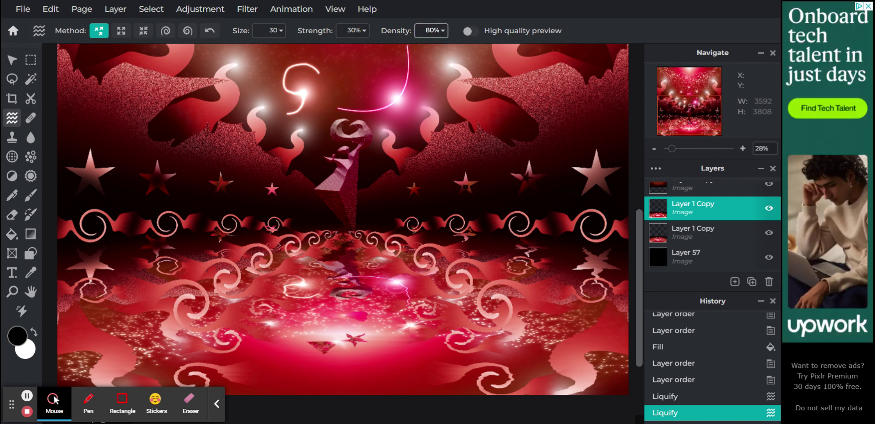
{"action": "left_click_drag", "start_coordinate": [673, 155], "coordinate": [673, 155]}
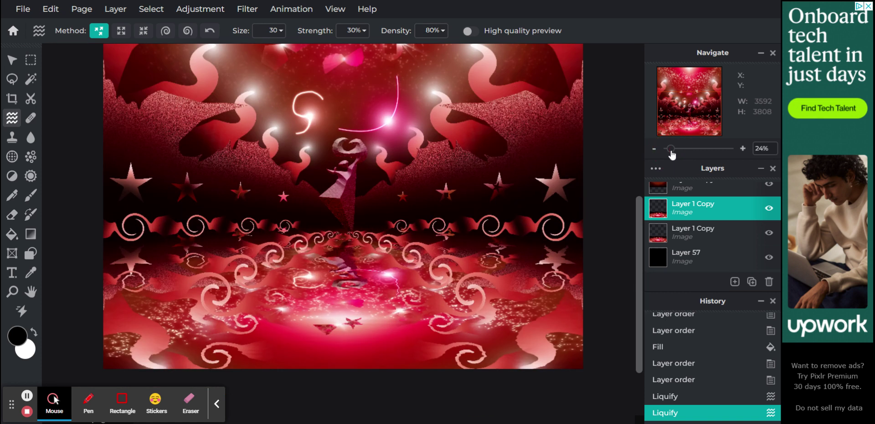
Set Liquify to size 20 and strength 40%, and ripple the central figure, star and swirl reflections on the floor.
{"action": "left_click", "coordinate": [269, 30]}
{"action": "double_click", "coordinate": [269, 31]}
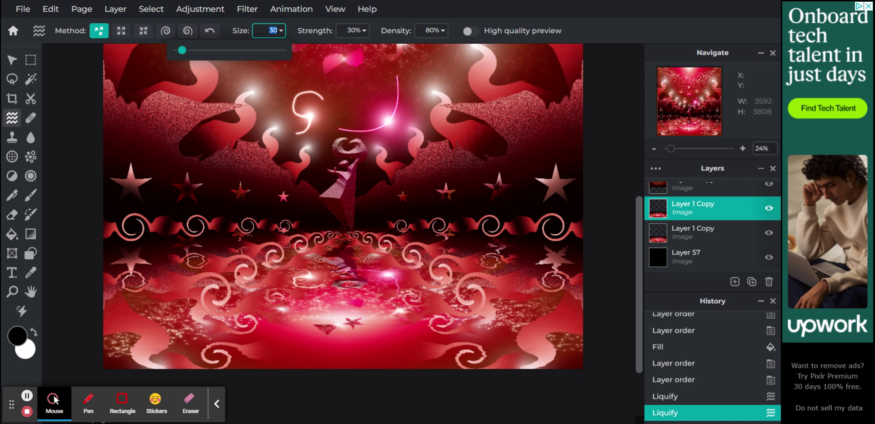
{"action": "type", "text": "20"}
{"action": "key", "text": "Return"}
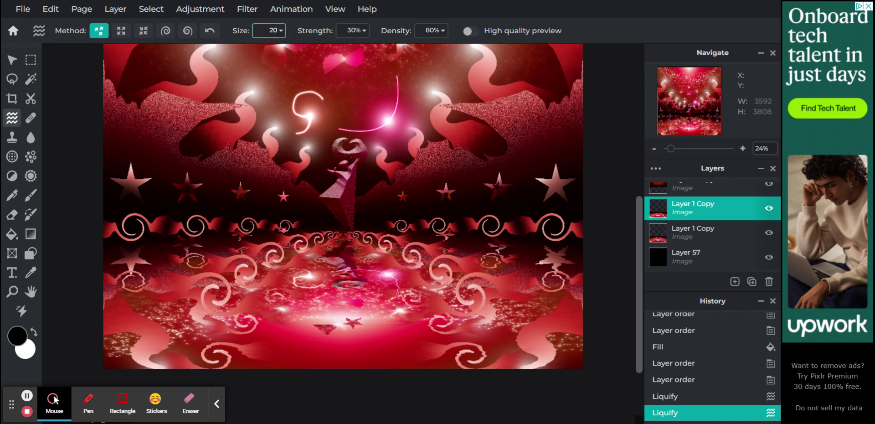
{"action": "double_click", "coordinate": [351, 31]}
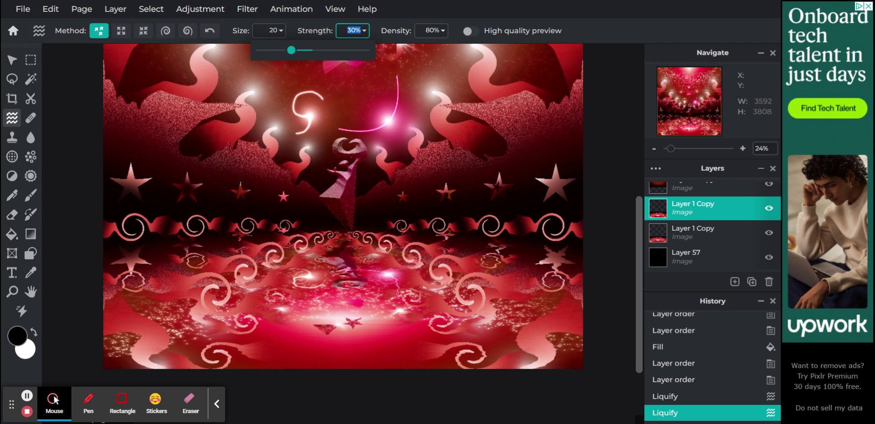
{"action": "type", "text": "40"}
{"action": "key", "text": "Return"}
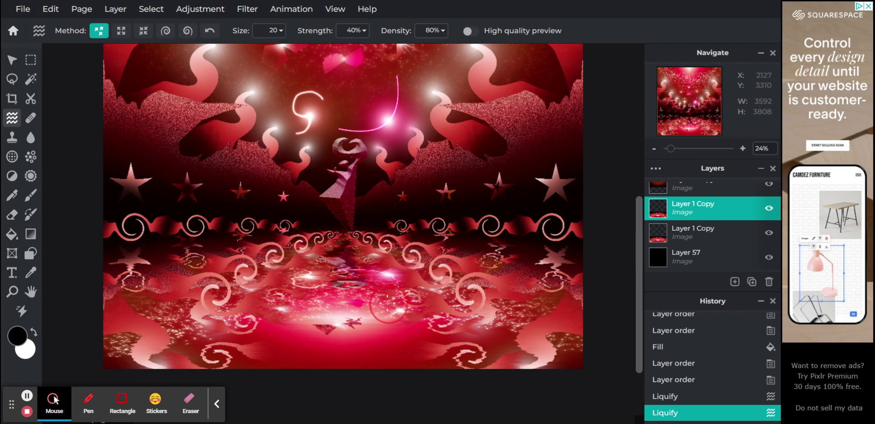
{"action": "left_click_drag", "start_coordinate": [430, 322], "coordinate": [433, 319]}
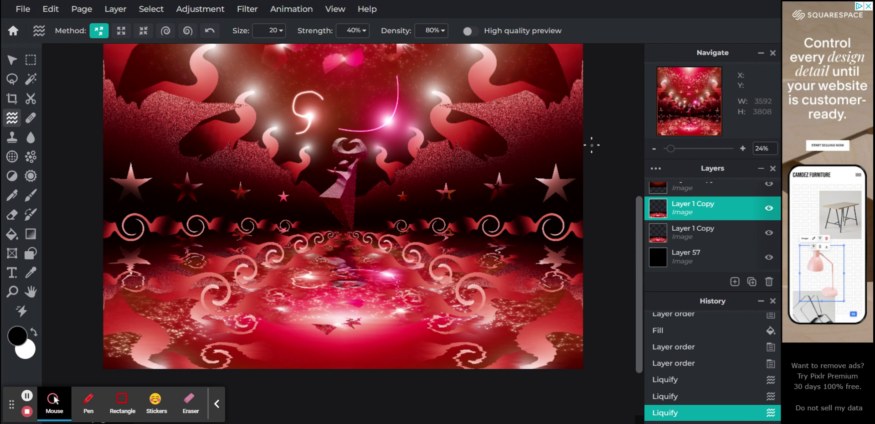
Add a new empty layer directly above the upper floor Layer 1 Copy.
{"action": "left_click_drag", "start_coordinate": [669, 149], "coordinate": [684, 148]}
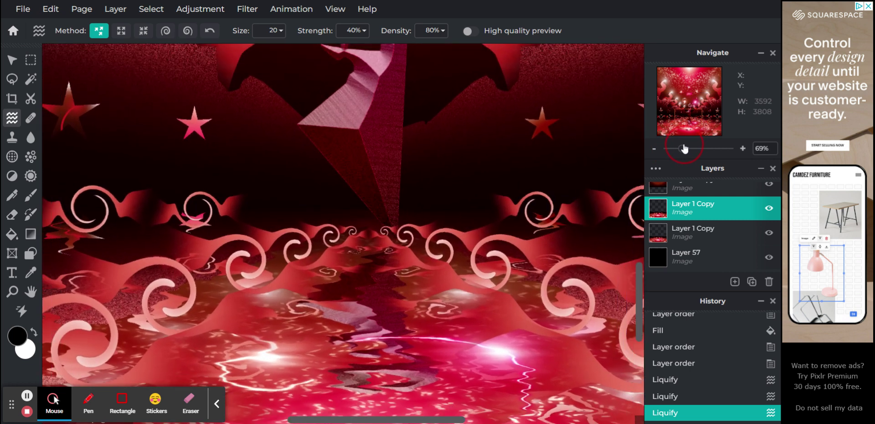
{"action": "left_click_drag", "start_coordinate": [682, 115], "coordinate": [671, 154]}
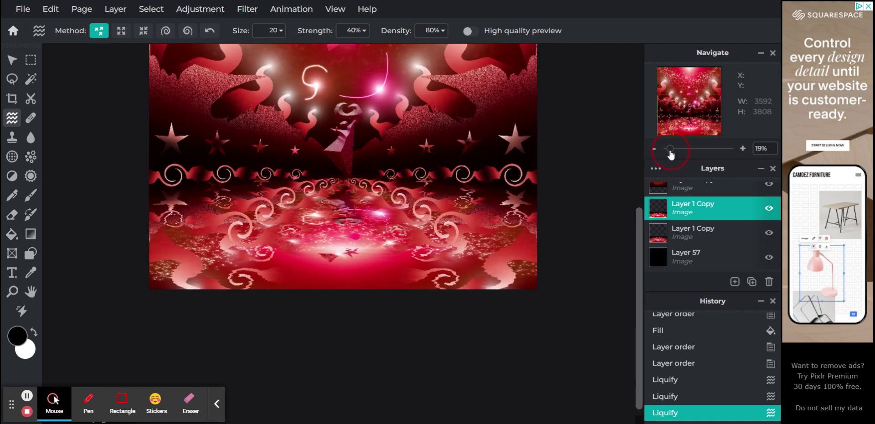
{"action": "left_click", "coordinate": [734, 282]}
{"action": "left_click", "coordinate": [727, 268]}
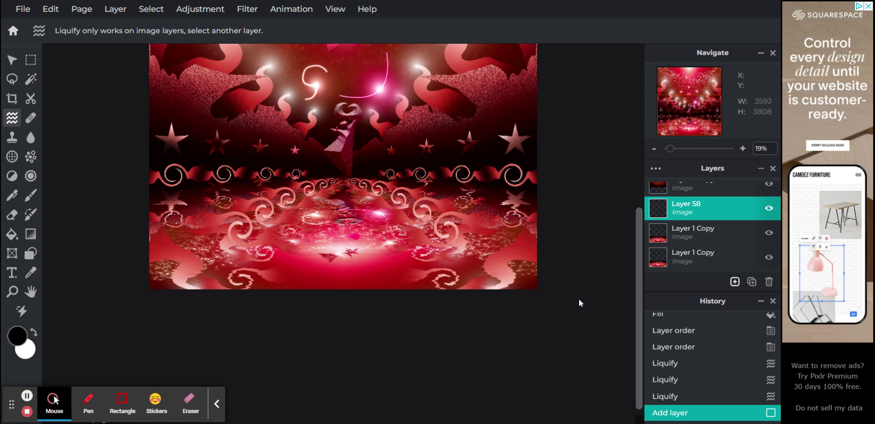
Draw thin white horizontal ripple lines across the whole floor on Layer 58 with the Sketchy pen at size 3 and amount 30.
{"action": "left_click", "coordinate": [37, 334]}
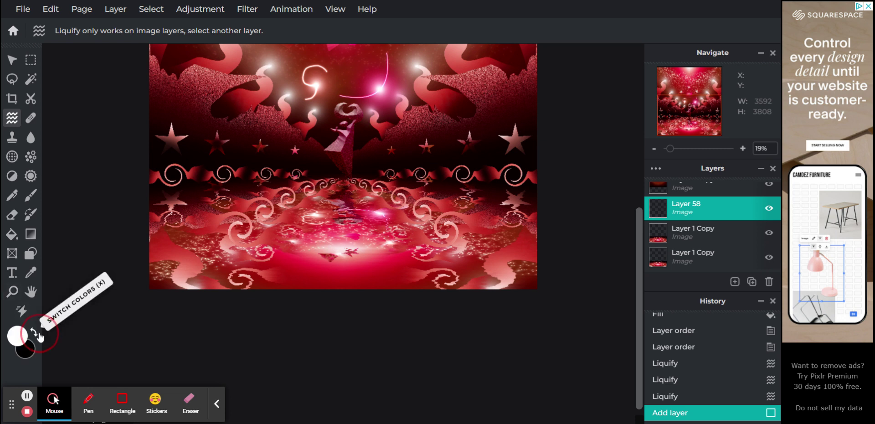
{"action": "left_click", "coordinate": [11, 202]}
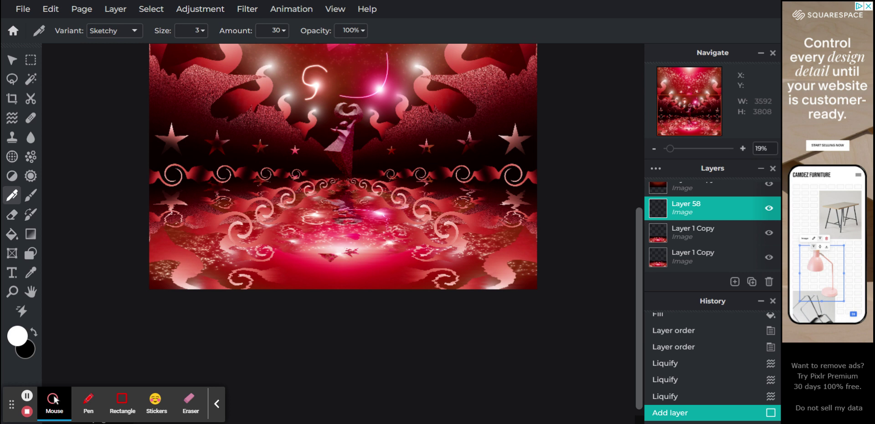
{"action": "mouse_move", "coordinate": [320, 204]}
{"action": "left_mouse_down"}
{"action": "mouse_move", "coordinate": [560, 212]}
{"action": "mouse_move", "coordinate": [555, 237]}
{"action": "mouse_move", "coordinate": [194, 262]}
{"action": "mouse_move", "coordinate": [271, 286]}
{"action": "mouse_move", "coordinate": [509, 257]}
{"action": "mouse_move", "coordinate": [484, 191]}
{"action": "mouse_move", "coordinate": [196, 201]}
{"action": "mouse_move", "coordinate": [352, 187]}
{"action": "mouse_move", "coordinate": [510, 249]}
{"action": "mouse_move", "coordinate": [360, 259]}
{"action": "mouse_move", "coordinate": [320, 278]}
{"action": "mouse_move", "coordinate": [472, 283]}
{"action": "mouse_move", "coordinate": [411, 284]}
{"action": "left_mouse_up"}
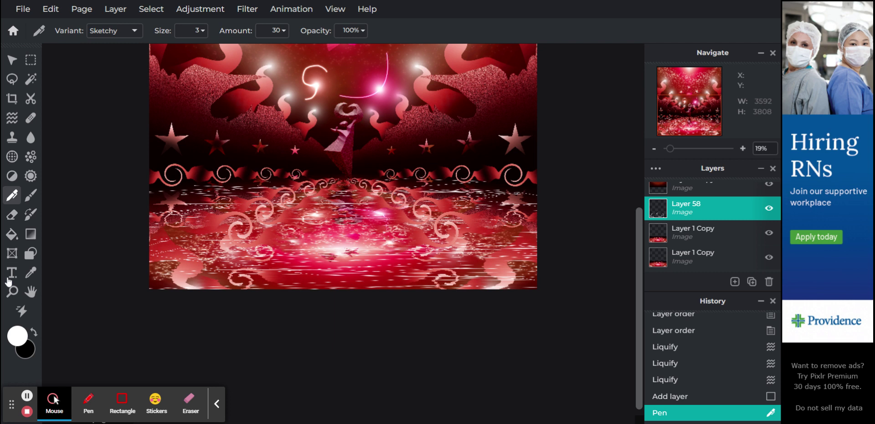
Switch to the Liquify tool and set its strength to 80%.
{"action": "left_click", "coordinate": [12, 123]}
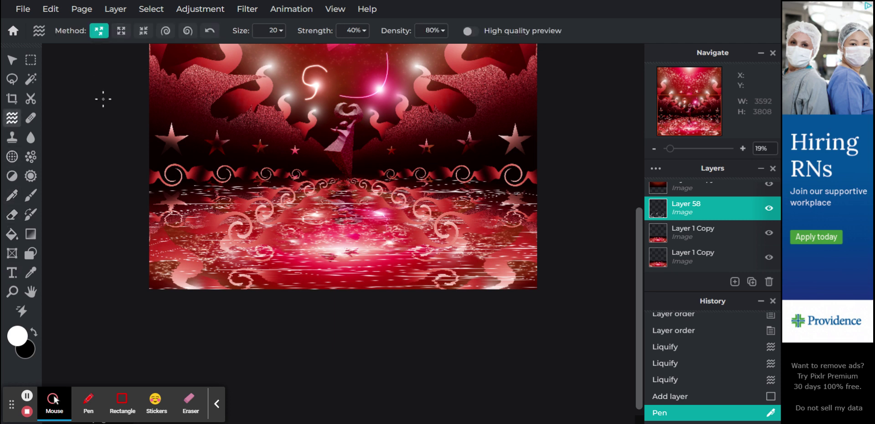
{"action": "left_click", "coordinate": [351, 30]}
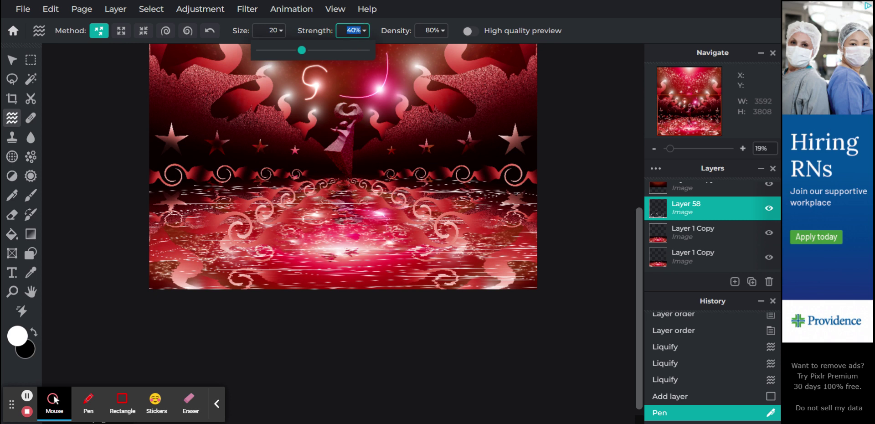
{"action": "type", "text": "80"}
{"action": "key", "text": "Return"}
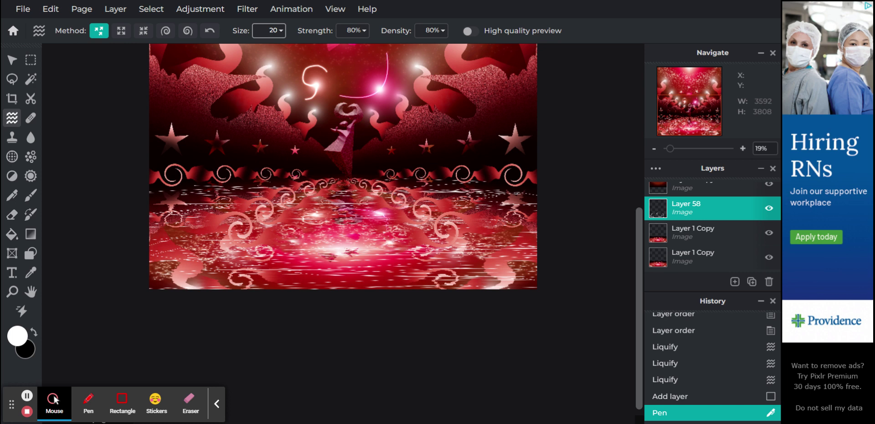
Set the Liquify size to 15 and return it to 20.
{"action": "left_click", "coordinate": [269, 30]}
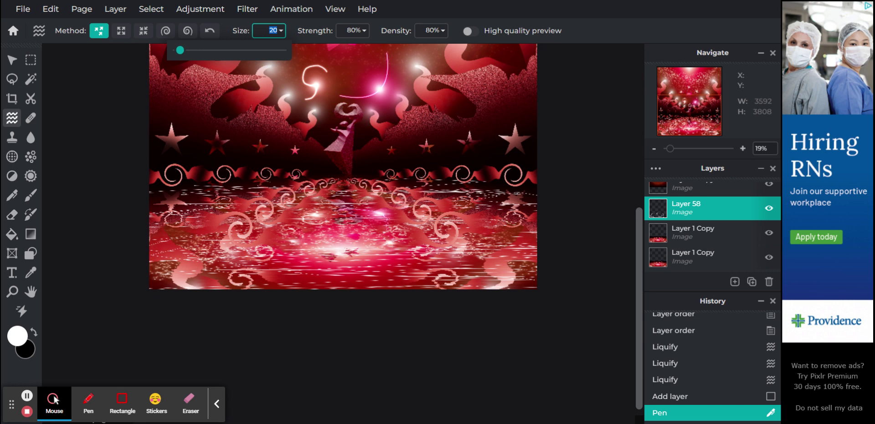
{"action": "type", "text": "515"}
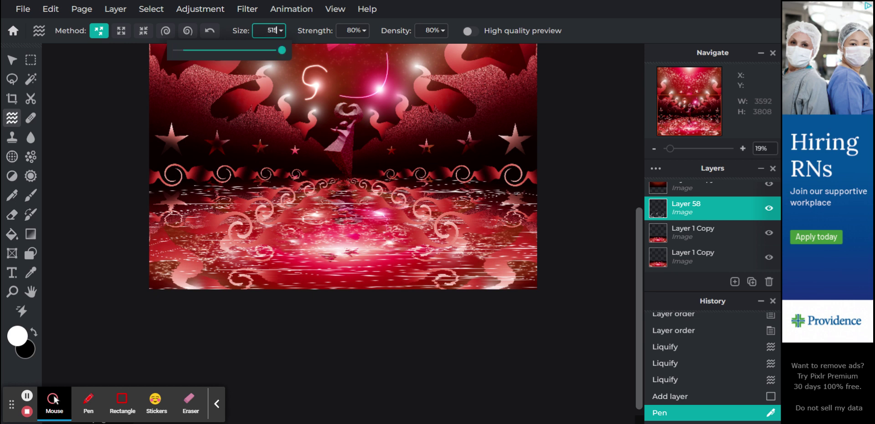
{"action": "key", "text": "BackSpace"}
{"action": "key", "text": "BackSpace"}
{"action": "type", "text": "15"}
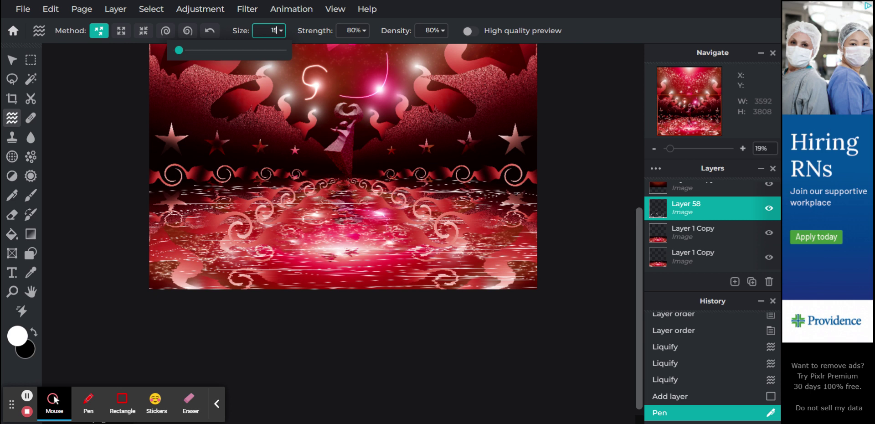
{"action": "key", "text": "Return"}
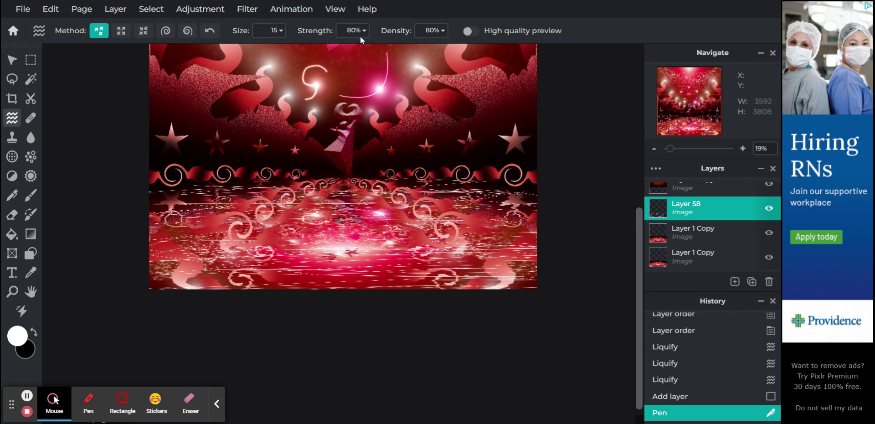
{"action": "left_click", "coordinate": [280, 31]}
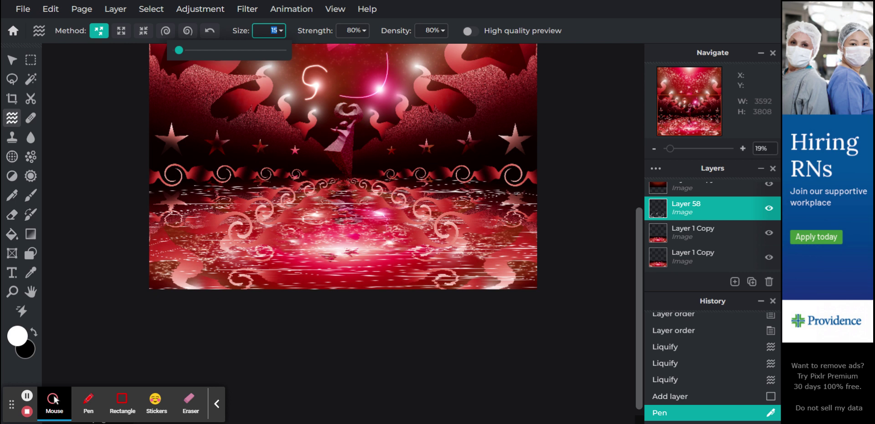
{"action": "type", "text": "20"}
{"action": "key", "text": "Return"}
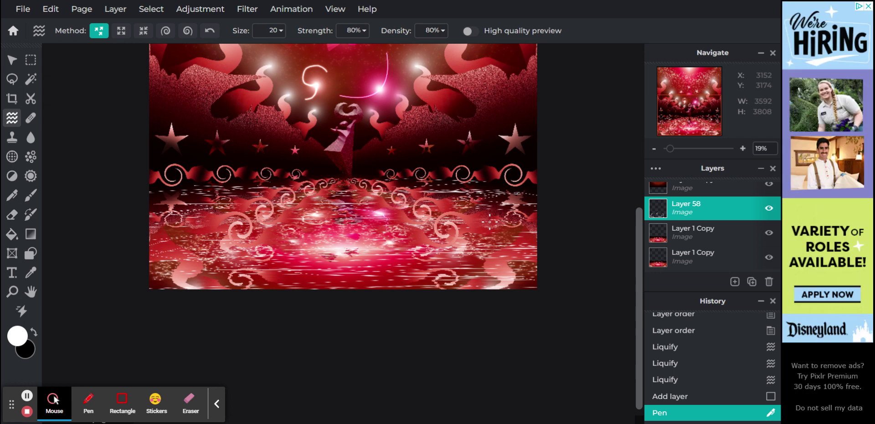
Set the Liquify size to 30 and distort the white ripple lines on Layer 58 into broken, wavy glints across the floor.
{"action": "left_click", "coordinate": [270, 30]}
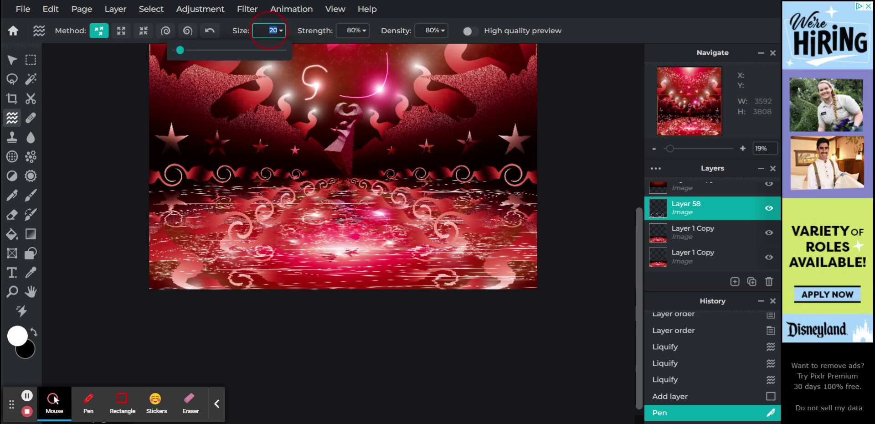
{"action": "key", "text": "Return"}
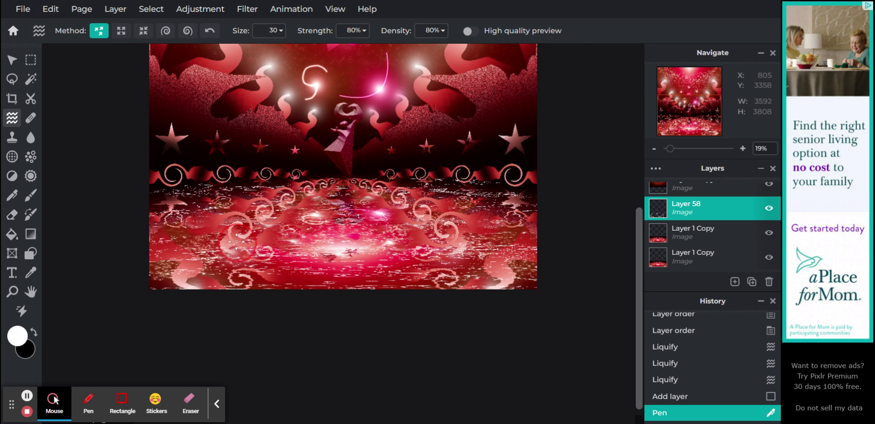
{"action": "left_click_drag", "start_coordinate": [236, 241], "coordinate": [237, 240]}
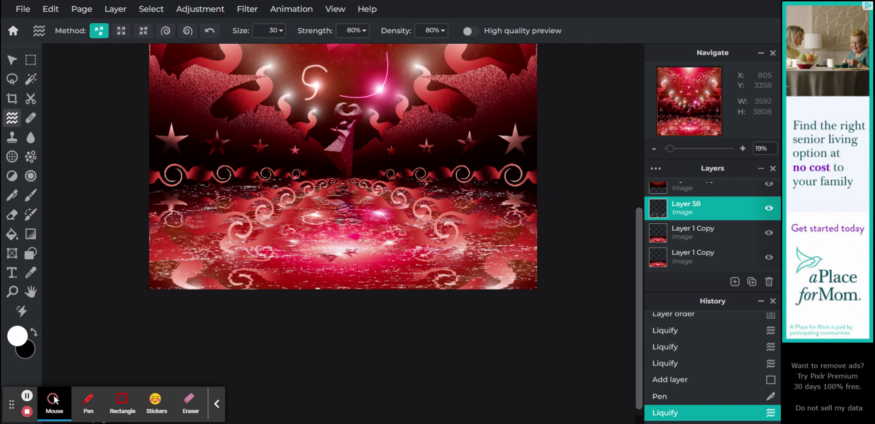